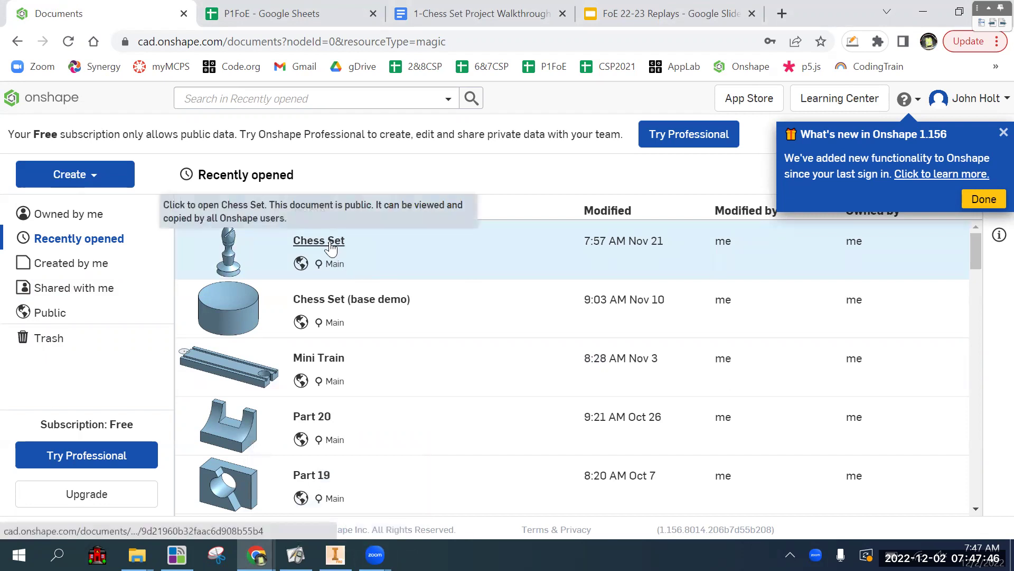
# Step: Open the Chess Set document from the recently opened list
pyautogui.click(328, 242)
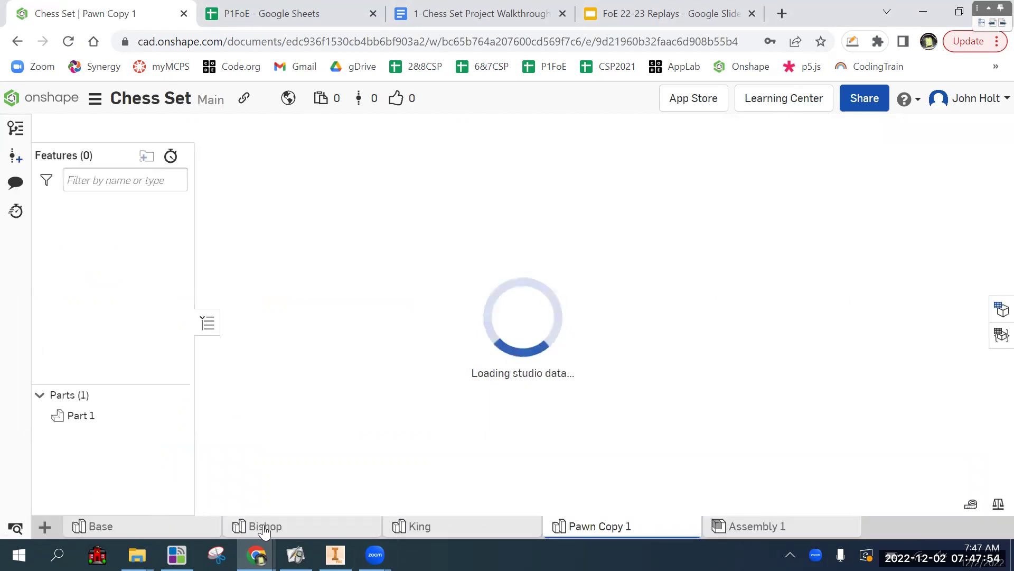
# Step: Review the Assembly 1, Base, Bishop, King and Pawn Copy 1 studios, orbiting the pawn
pyautogui.moveTo(471, 527)
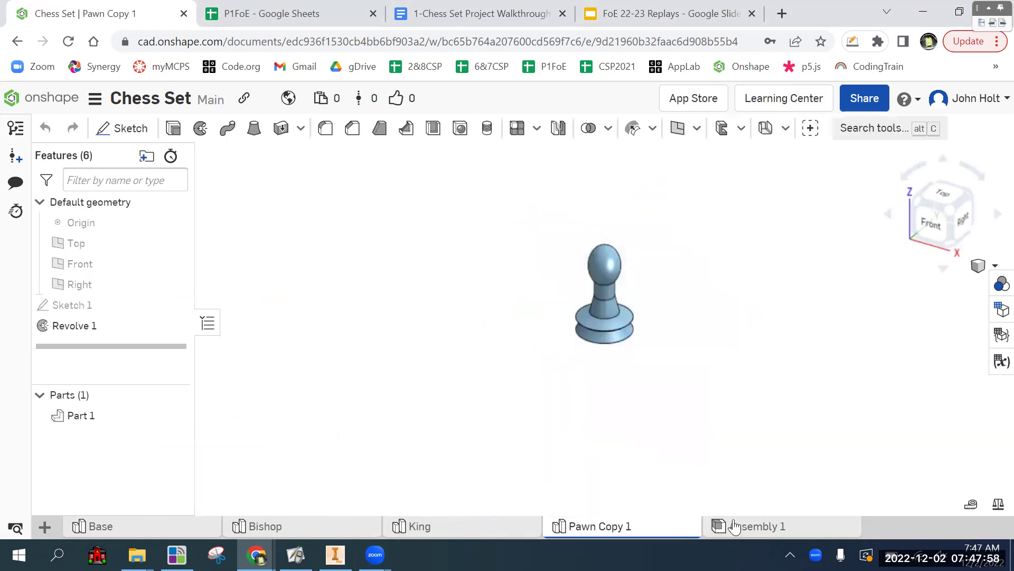
pyautogui.moveTo(739, 530)
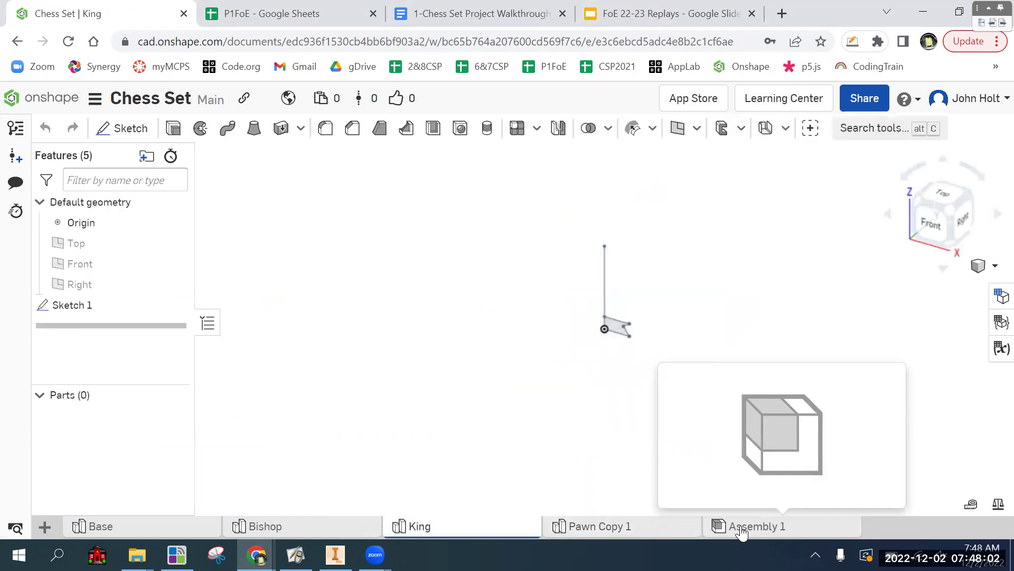
pyautogui.click(741, 529)
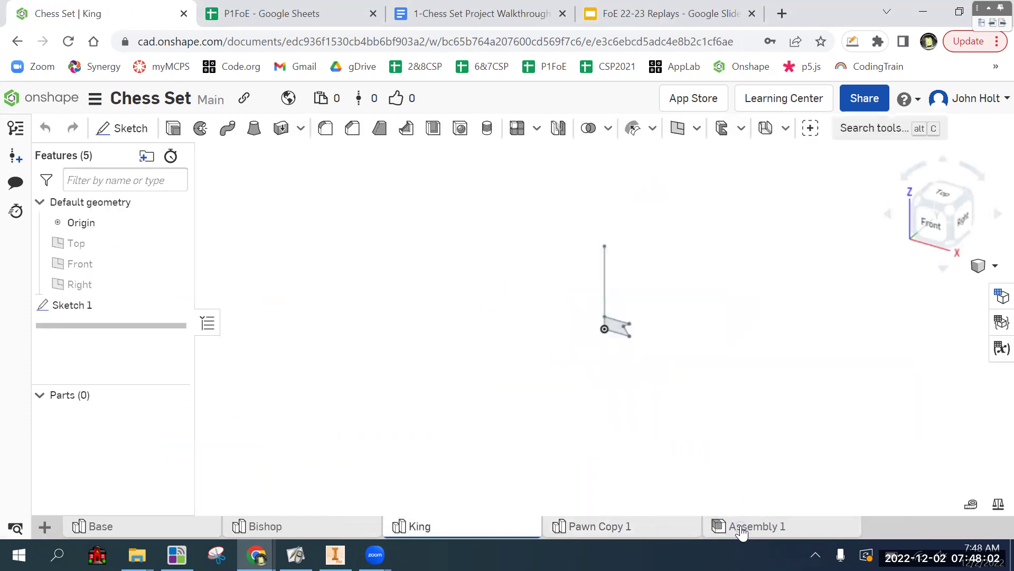
pyautogui.click(635, 531)
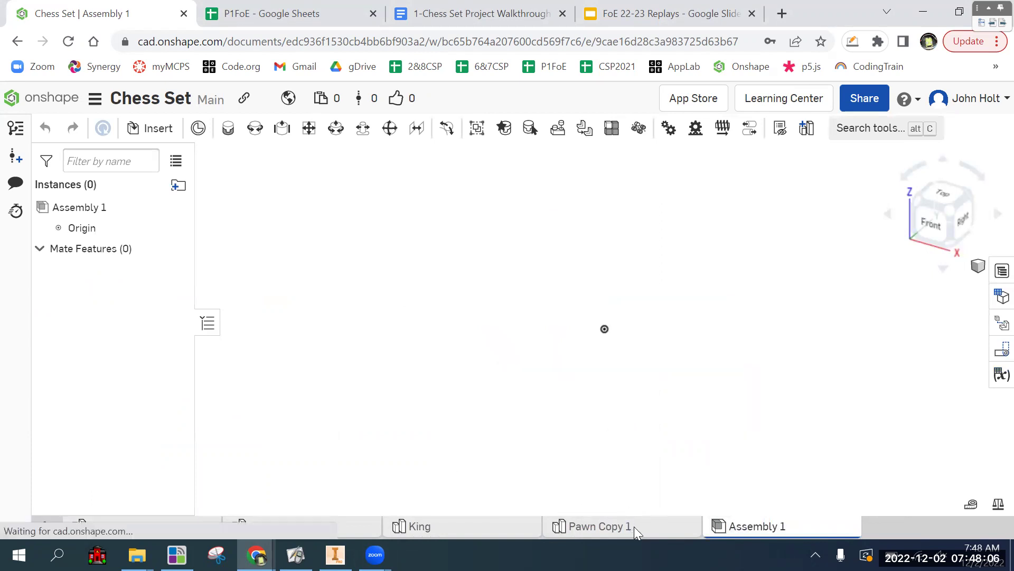
pyautogui.moveTo(176, 540)
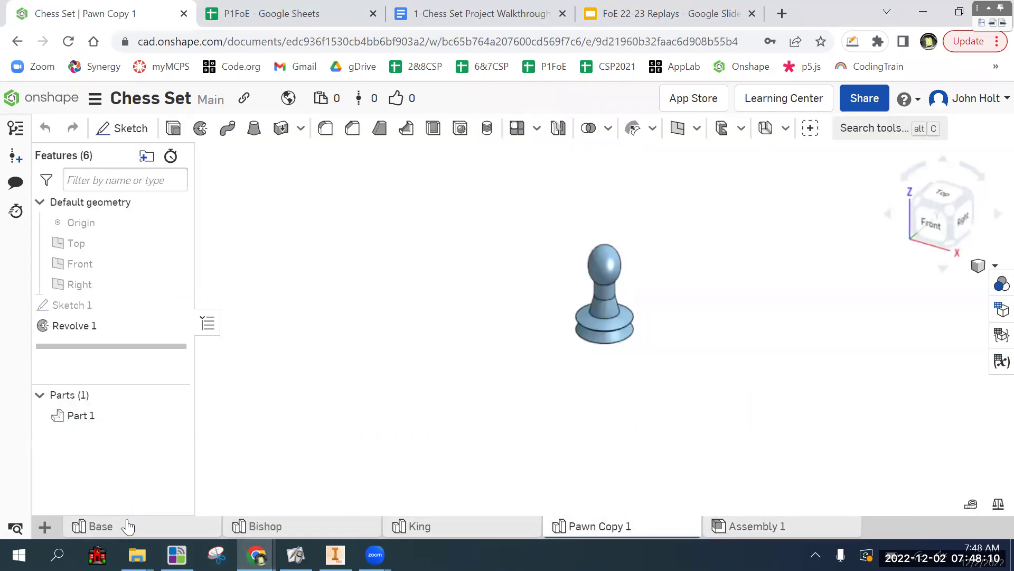
pyautogui.click(127, 526)
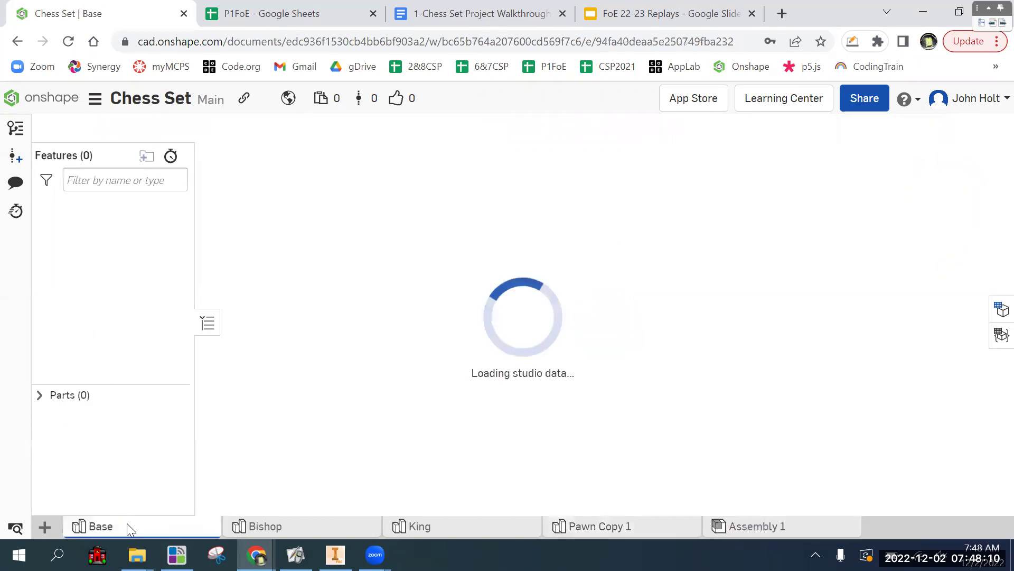
pyautogui.click(300, 526)
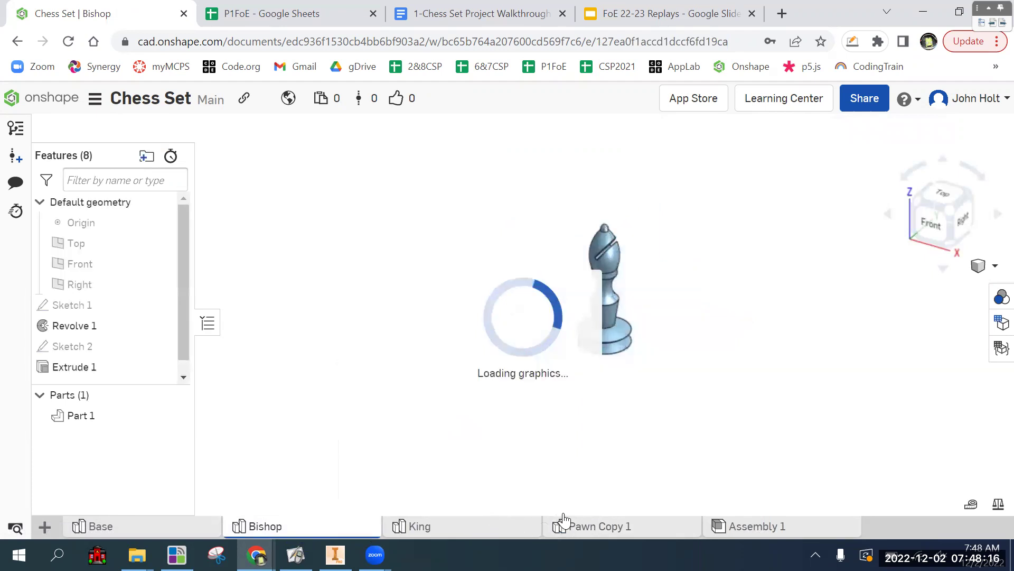
pyautogui.click(535, 524)
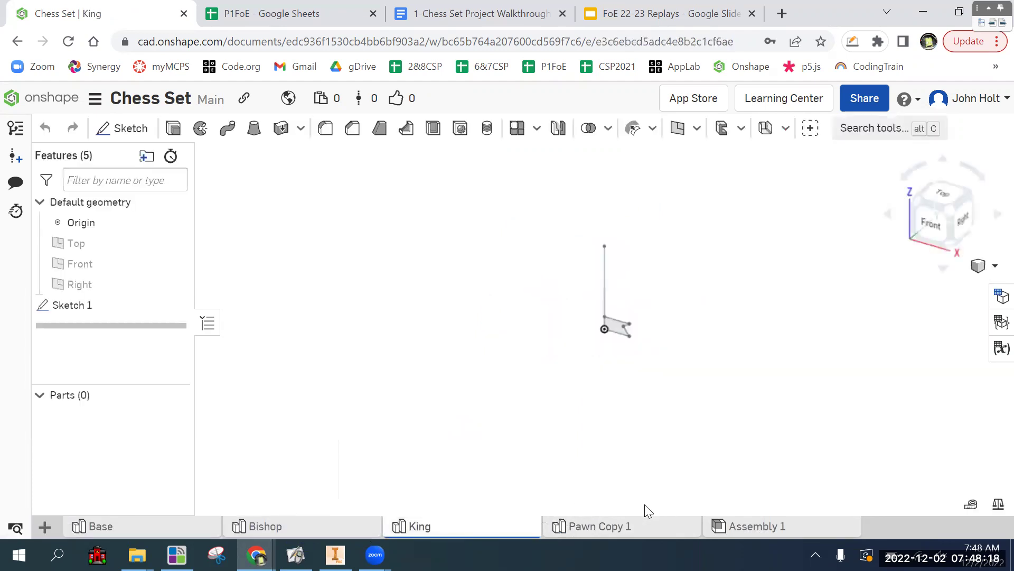
pyautogui.click(583, 523)
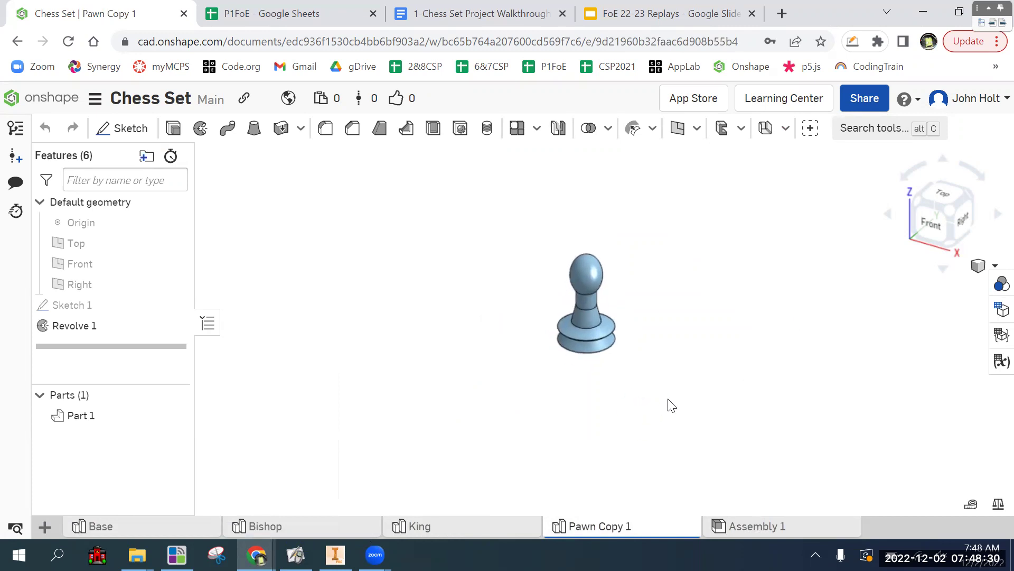
pyautogui.moveTo(842, 351); pyautogui.dragTo(816, 338, button='right')
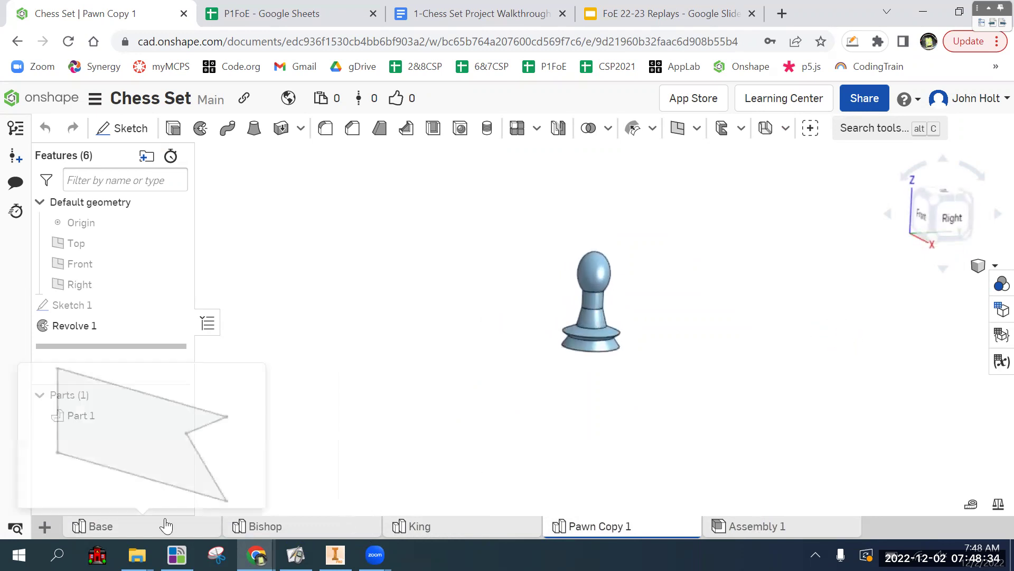
# Step: View the bishop straight from the front, then return to the pawn studio
pyautogui.click(276, 525)
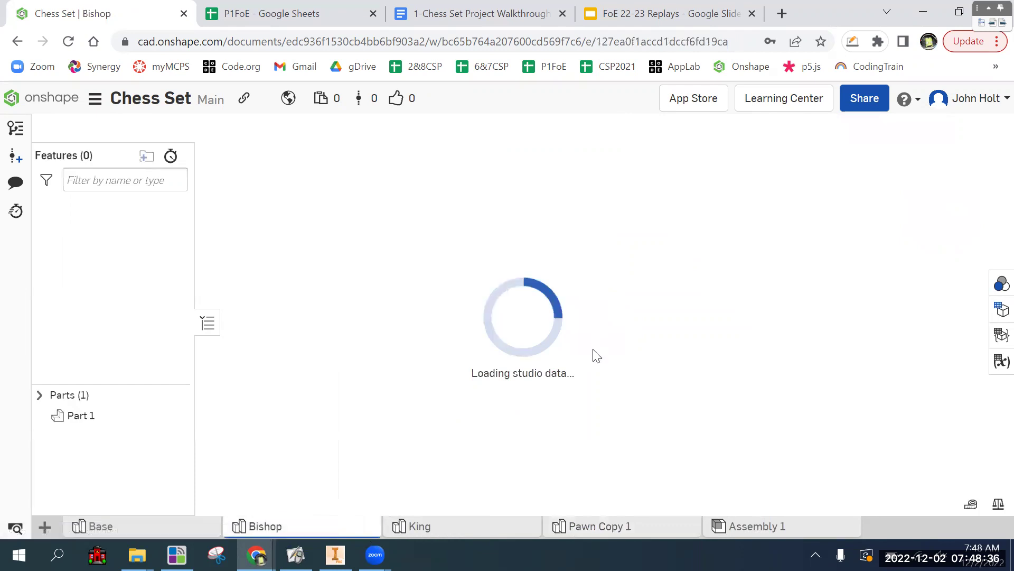
pyautogui.moveTo(629, 363); pyautogui.dragTo(557, 388, button='right')
pyautogui.scroll(5, 661, 355)
pyautogui.click(613, 526)
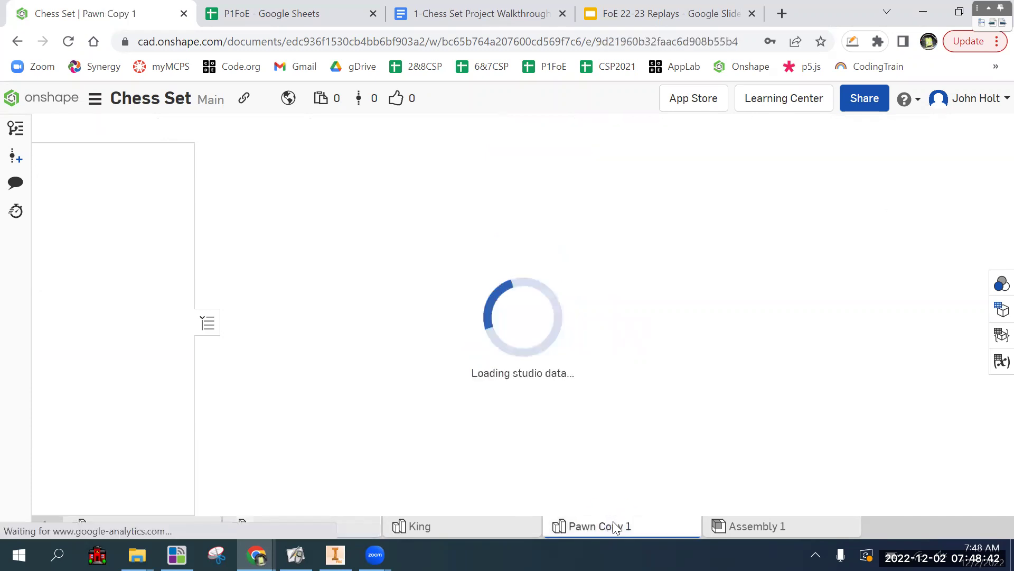
pyautogui.scroll(3, 650, 345)
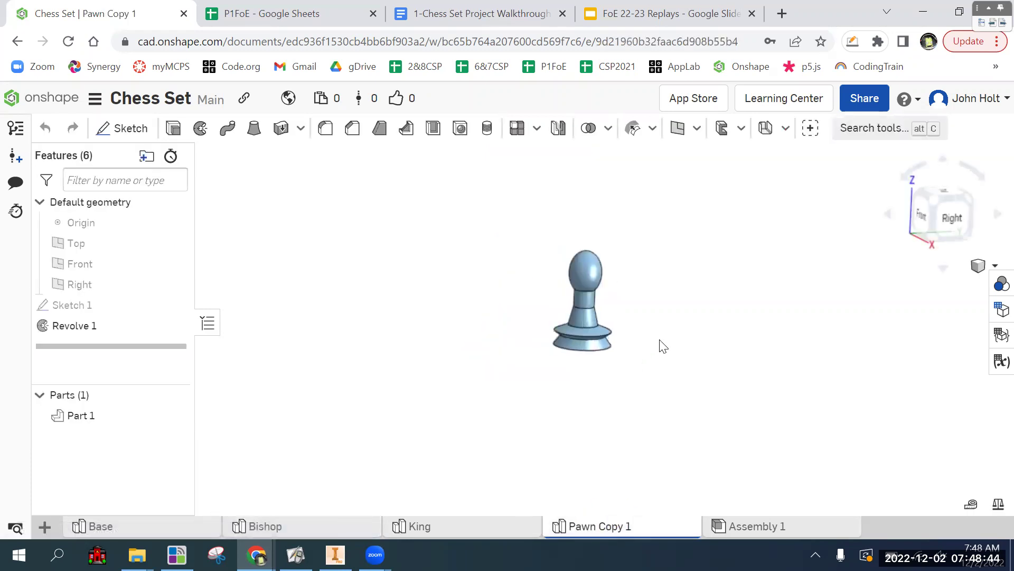
# Step: Open the Base part studio and zoom and pan to frame its sketch profile
pyautogui.click(151, 531)
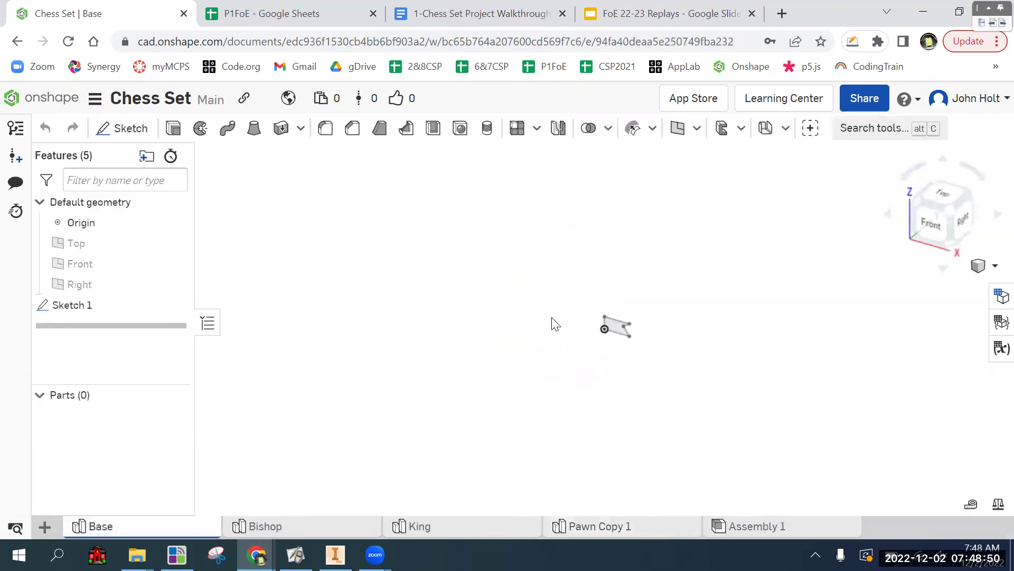
pyautogui.moveTo(655, 295); pyautogui.dragTo(624, 328, button='middle')
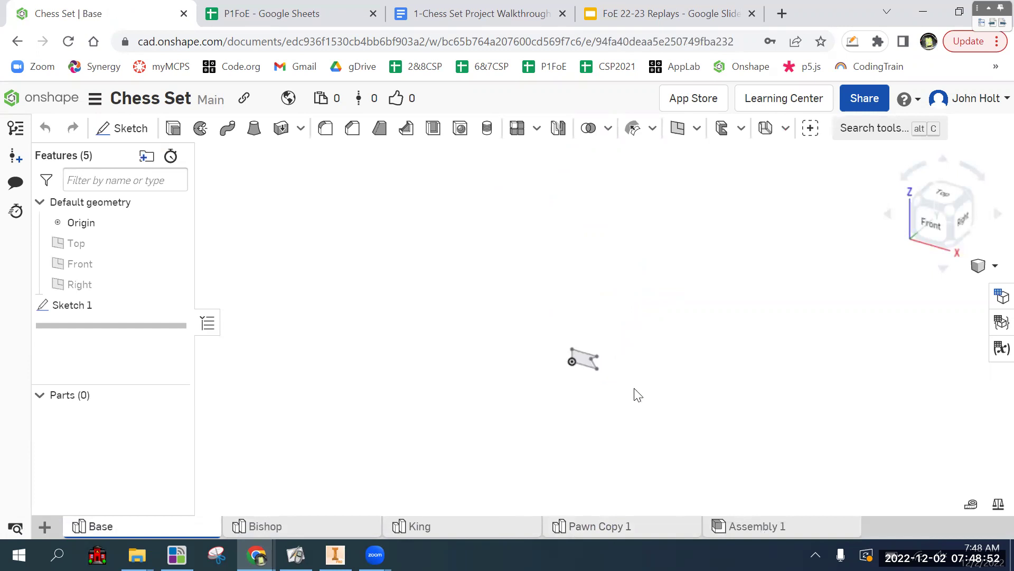
pyautogui.scroll(3, 640, 394)
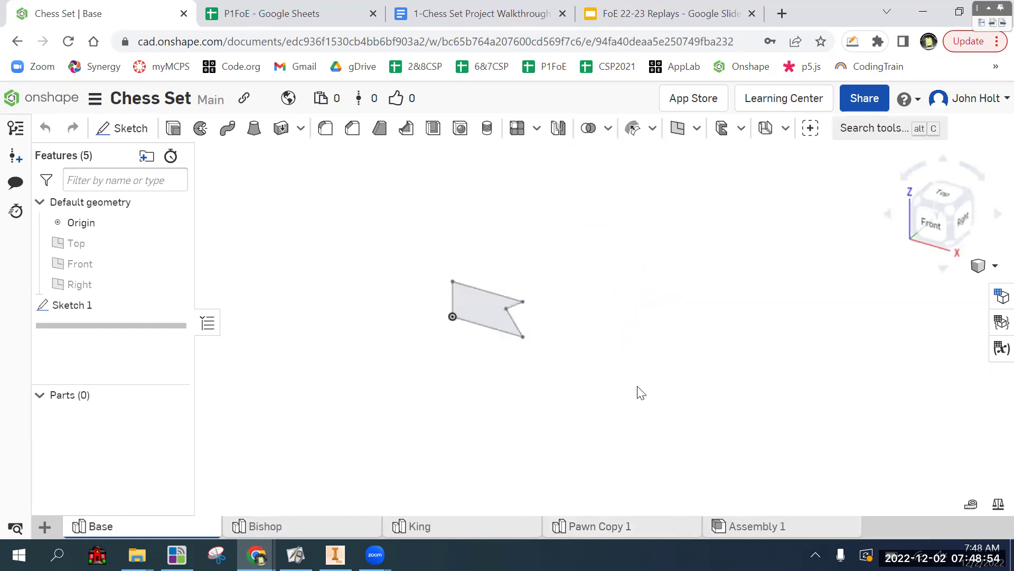
pyautogui.moveTo(575, 283); pyautogui.dragTo(675, 333, button='middle')
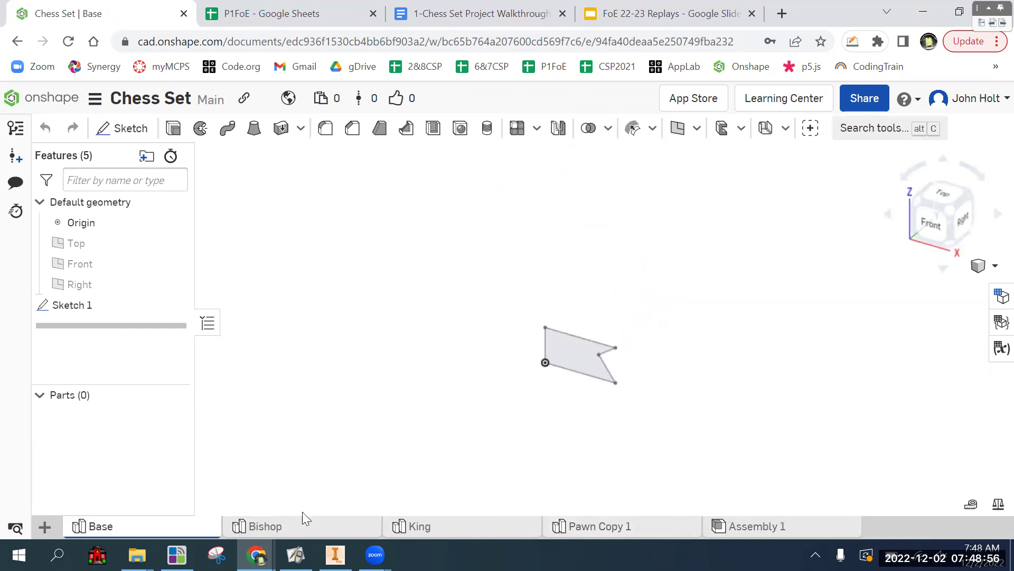
# Step: Duplicate the Base part studio
pyautogui.click(95, 100)
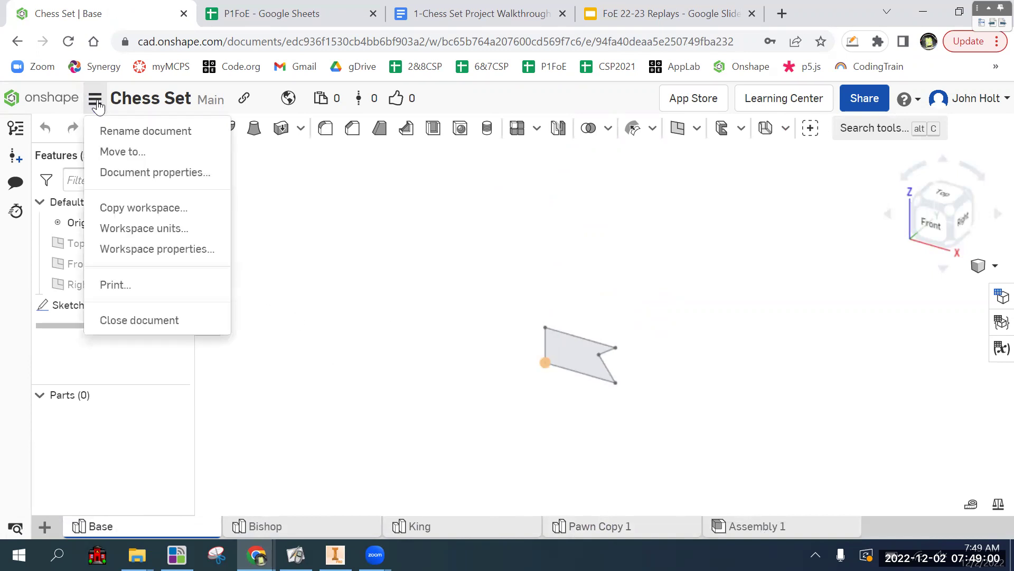
pyautogui.click(372, 309)
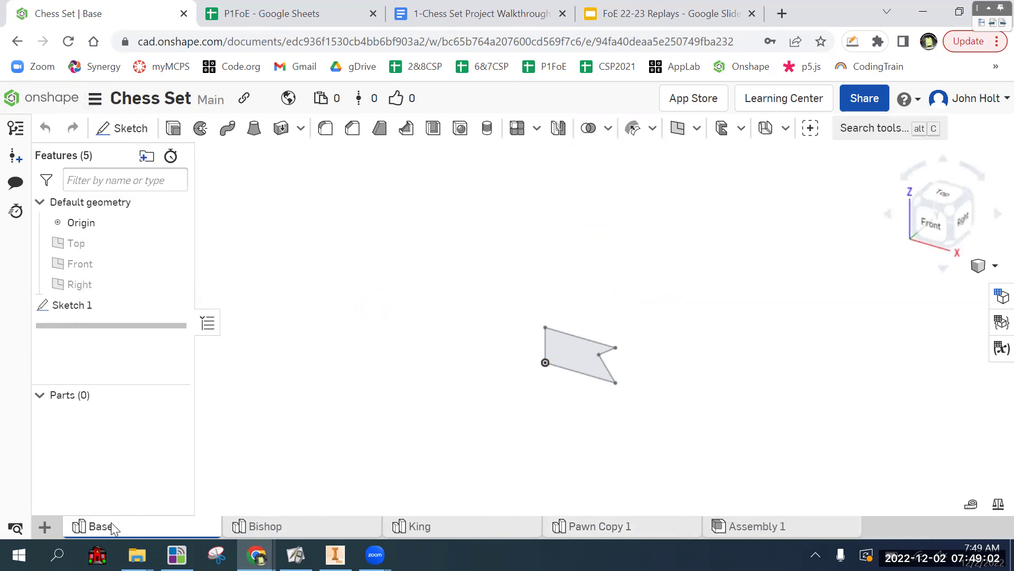
pyautogui.rightClick(114, 528)
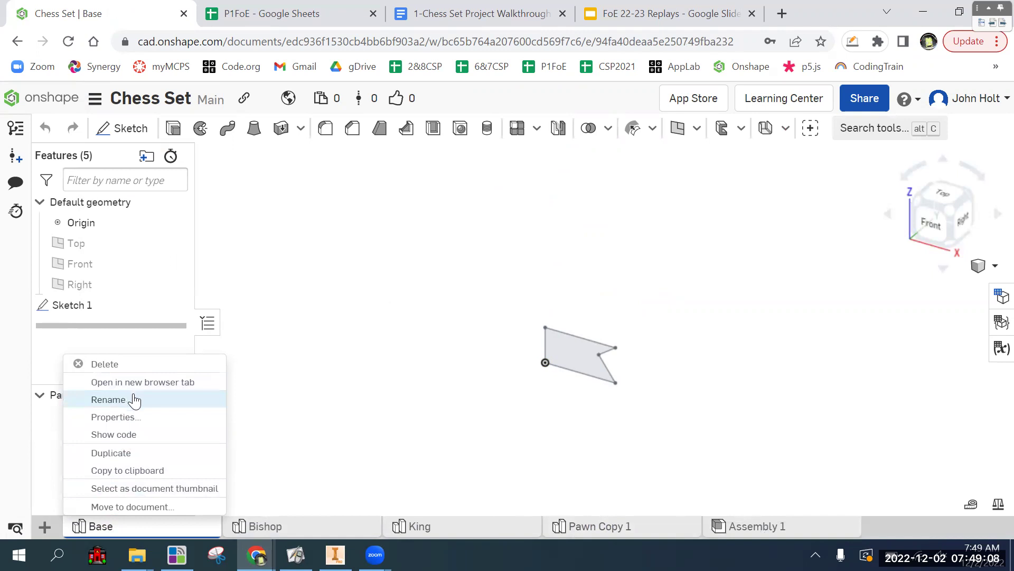
pyautogui.click(136, 456)
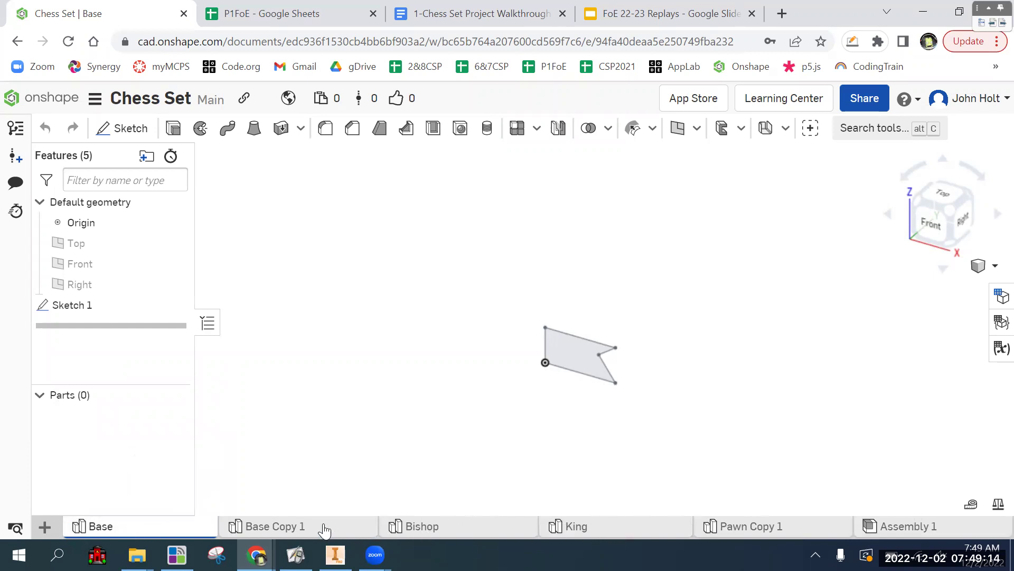
# Step: Rename the Base Copy 1 studio to 'Rook' and make the browser full screen
pyautogui.click(290, 526)
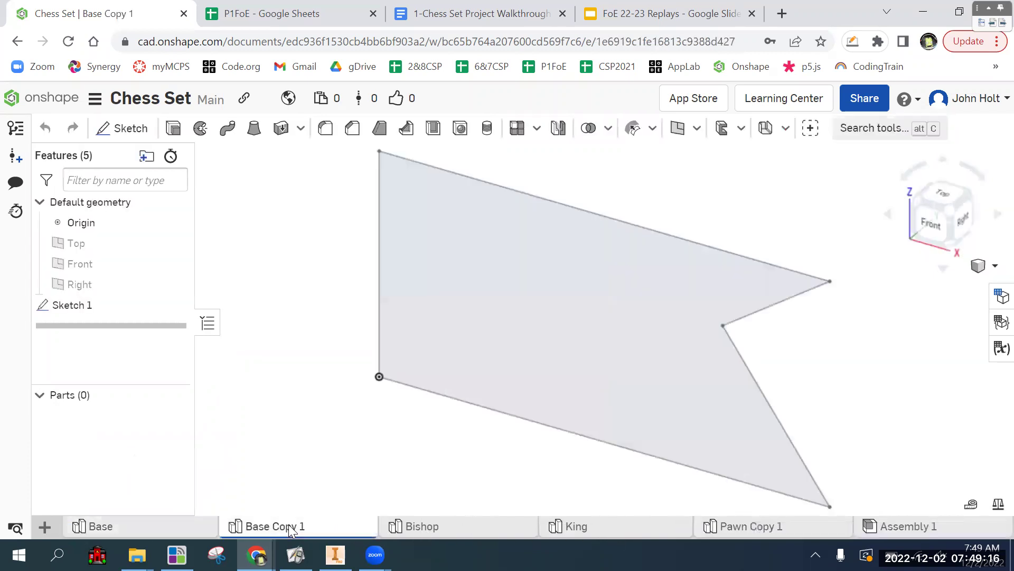
pyautogui.rightClick(290, 526)
pyautogui.click(290, 403)
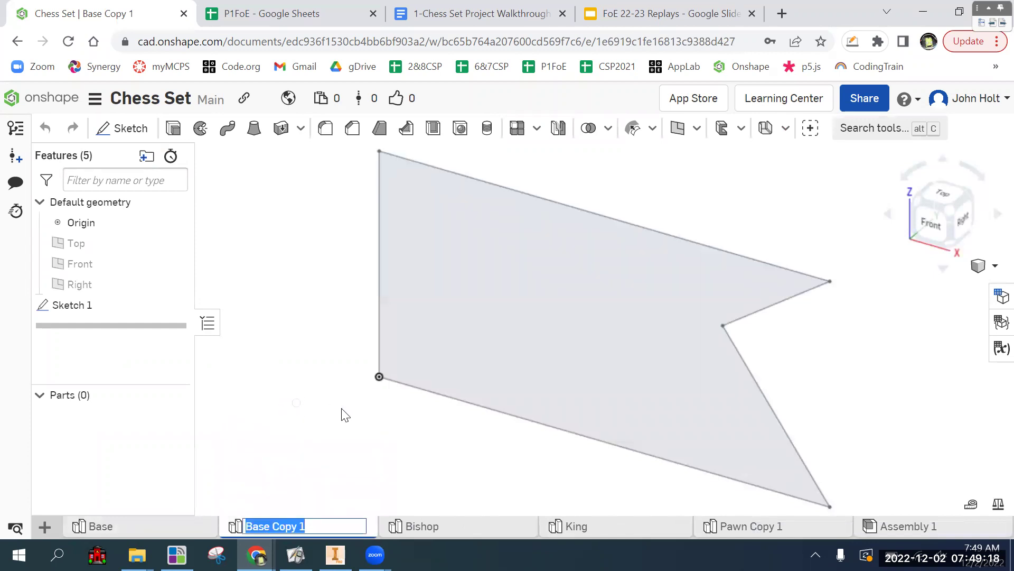
pyautogui.write('Rook')
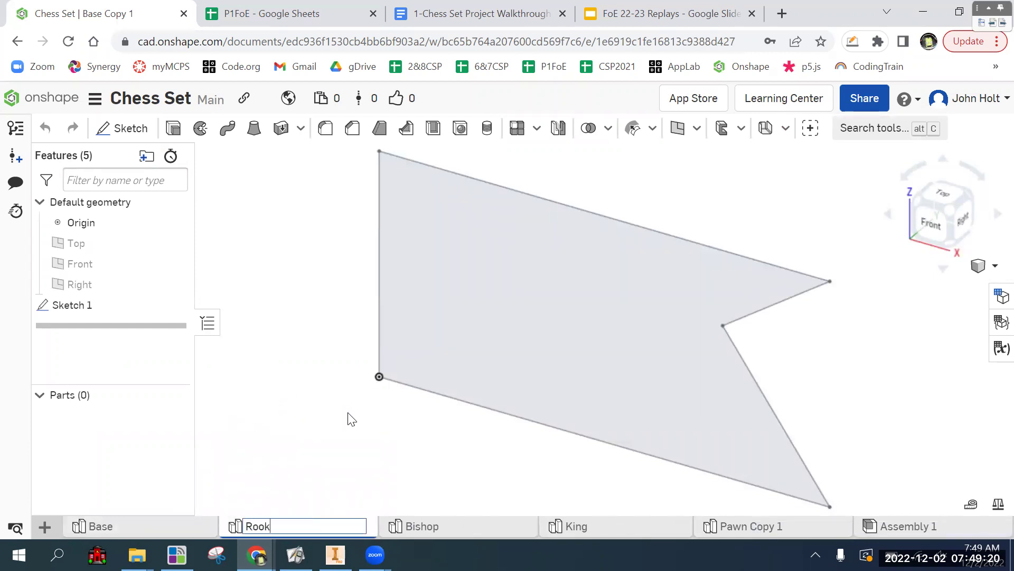
pyautogui.press('Return')
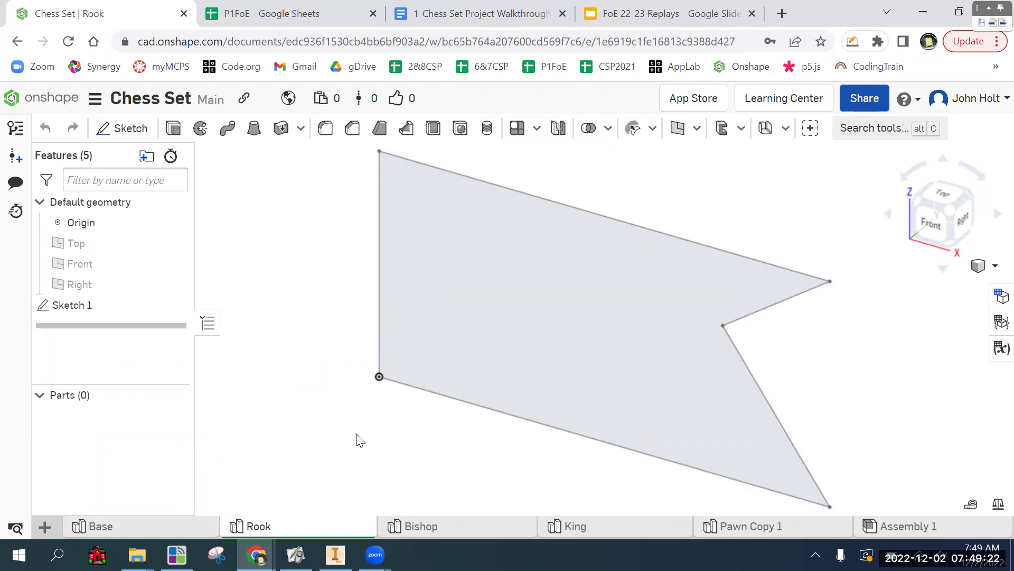
pyautogui.scroll(1, 346, 381)
pyautogui.scroll(-2, 328, 319)
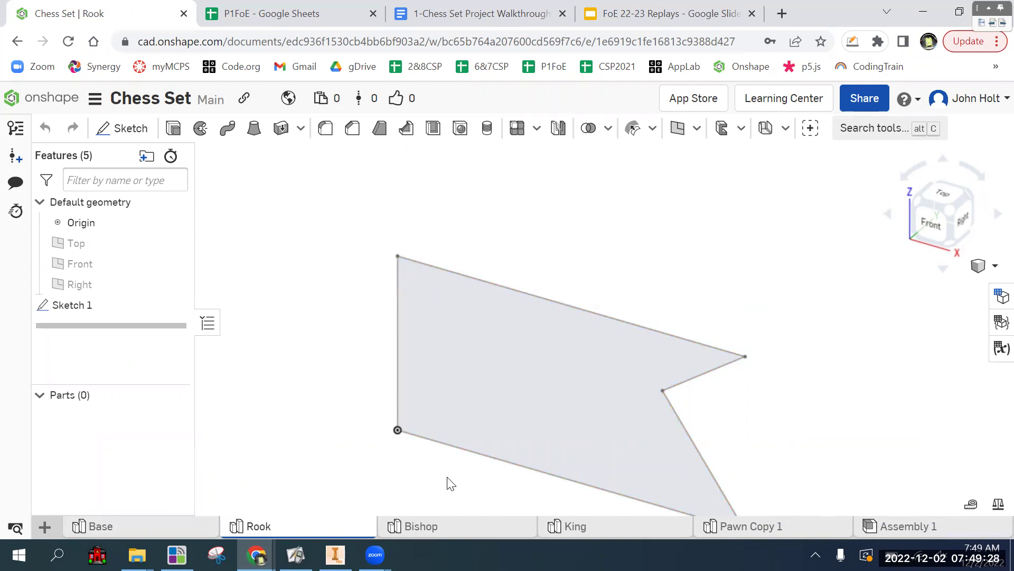
pyautogui.press('F11')
pyautogui.scroll(-3, 473, 431)
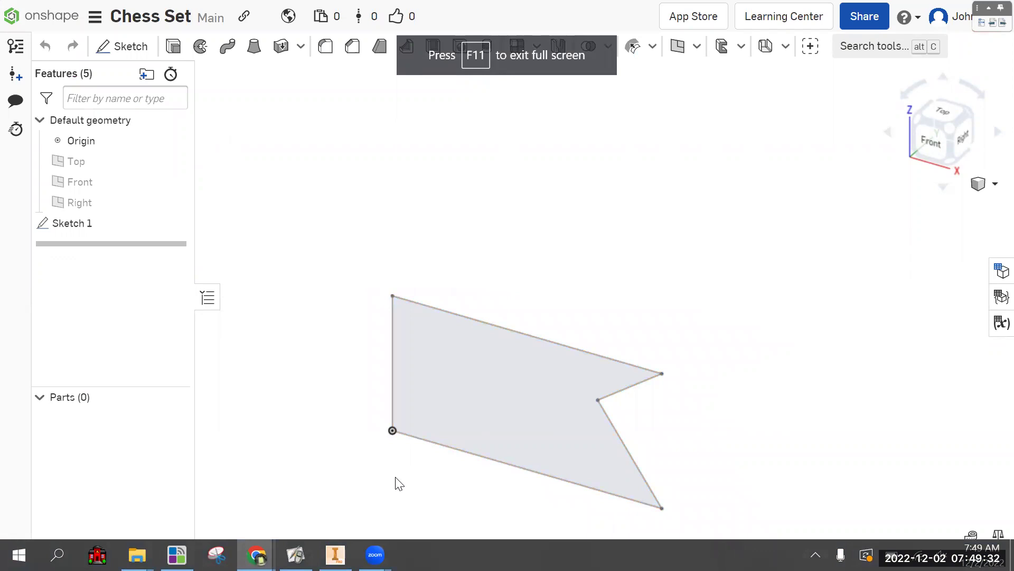
pyautogui.hotkey('ctrl', 'Tab')
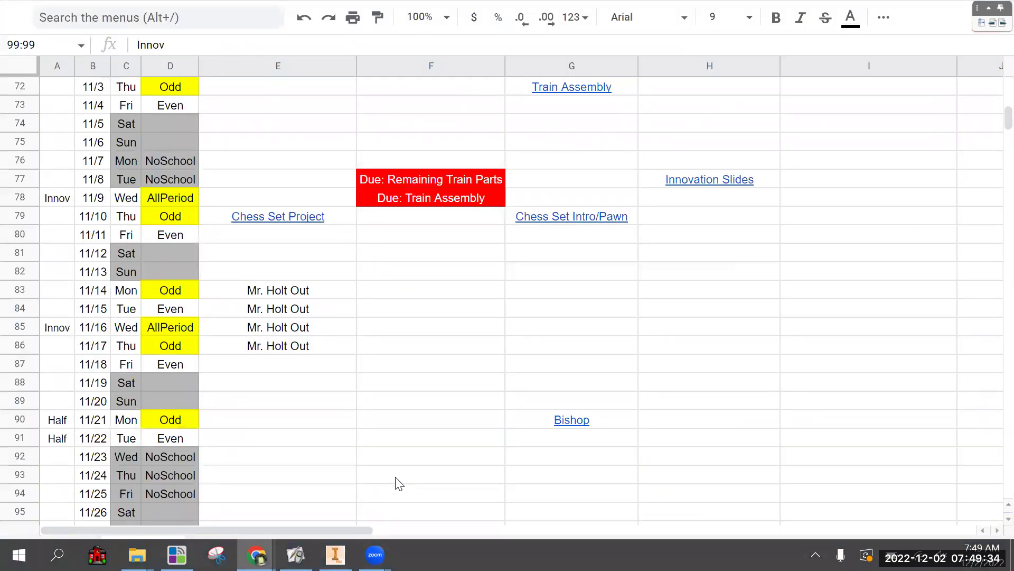
pyautogui.hotkey('ctrl', 'Tab')
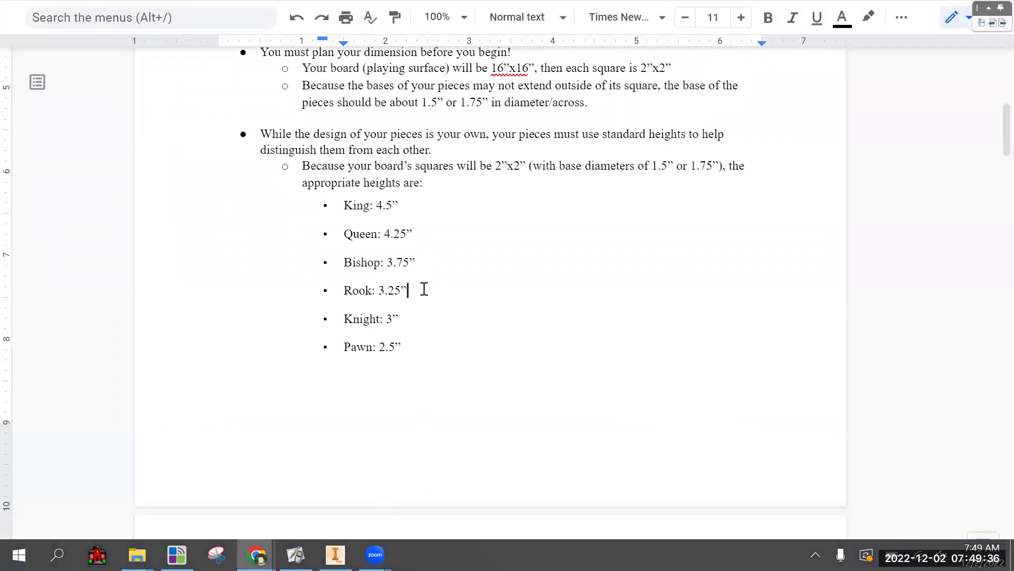
pyautogui.doubleClick(424, 289)
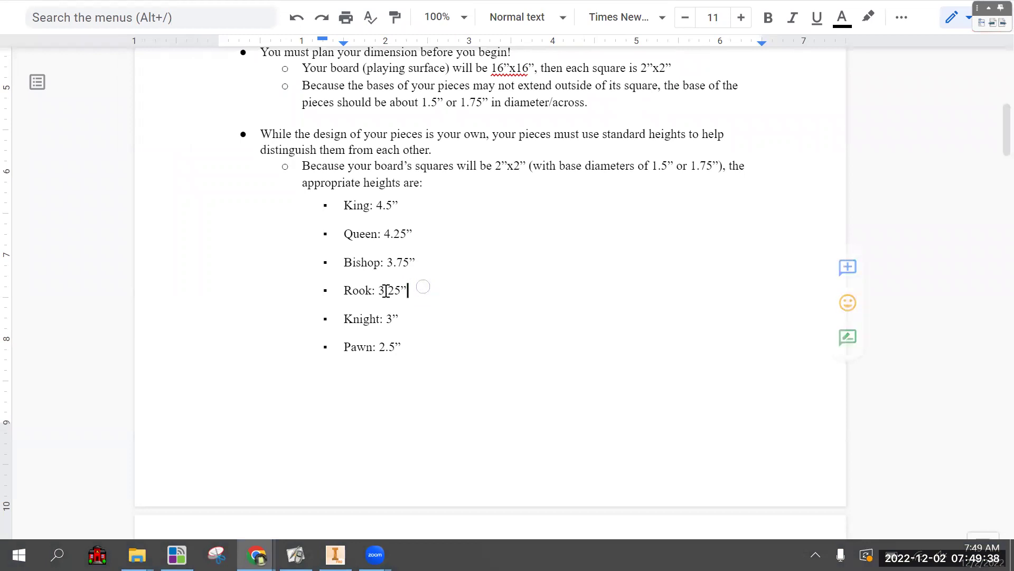
pyautogui.click(387, 292)
pyautogui.click(424, 289)
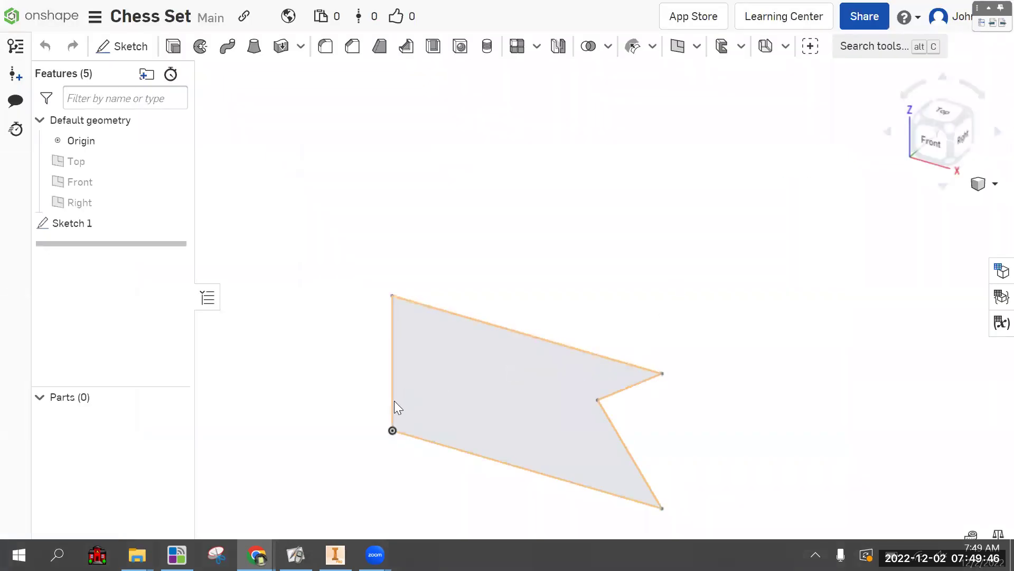
# Step: In Inventor, open board final.iam and orbit to look down on the chessboard
pyautogui.hotkey('alt', 'Tab')
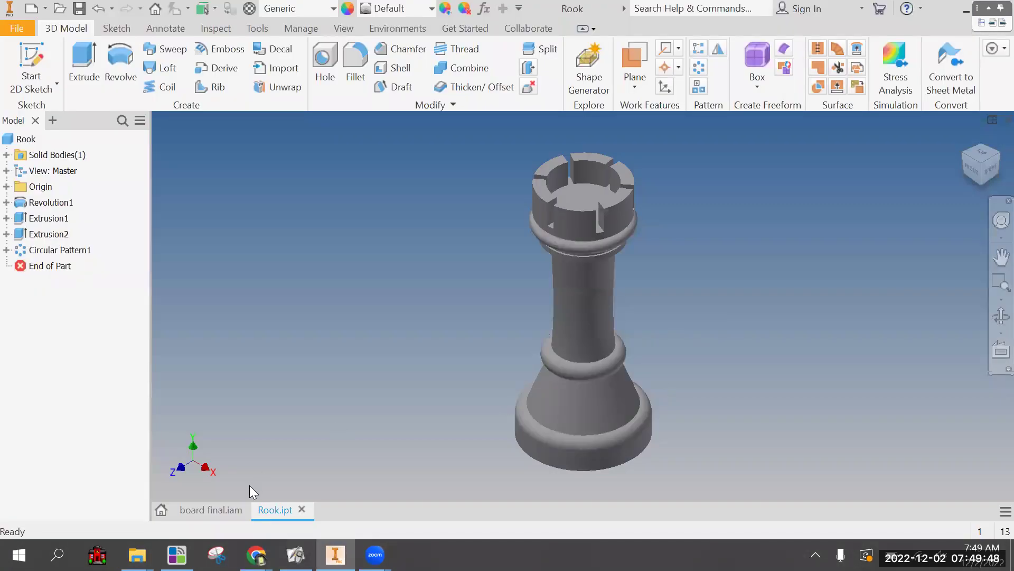
pyautogui.click(217, 509)
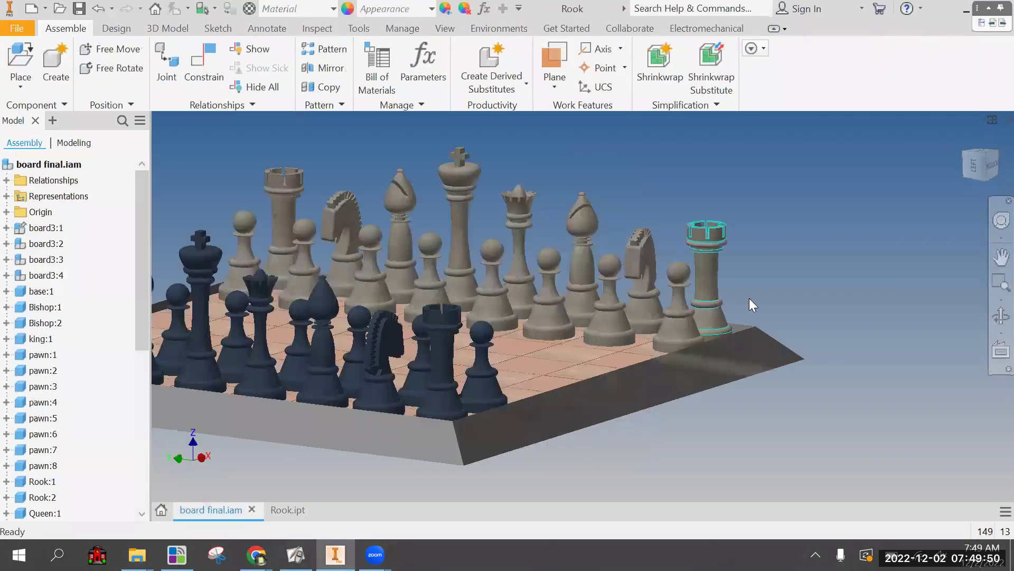
pyautogui.scroll(-3, 792, 241)
pyautogui.scroll(2, 824, 264)
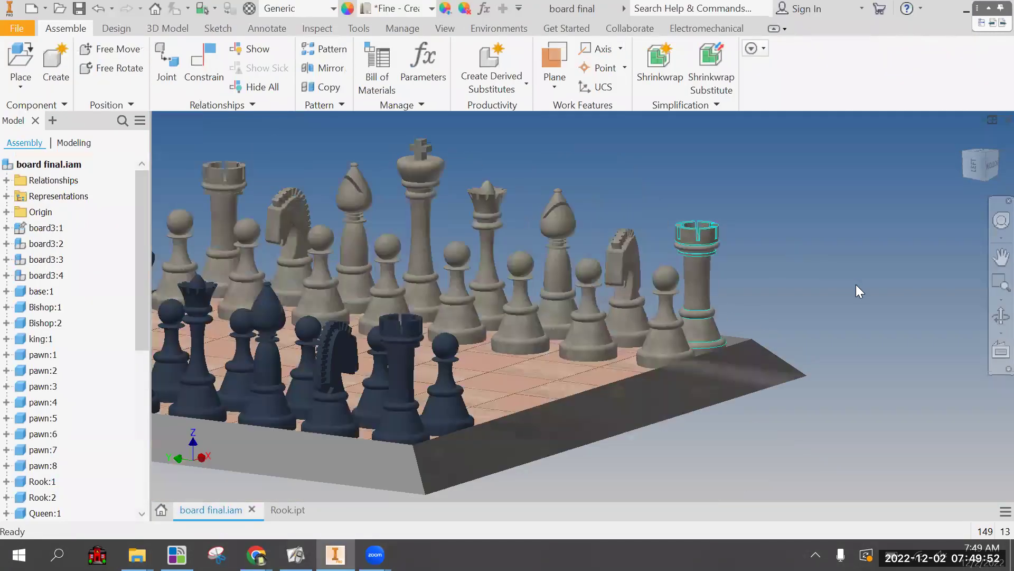
pyautogui.scroll(2, 858, 290)
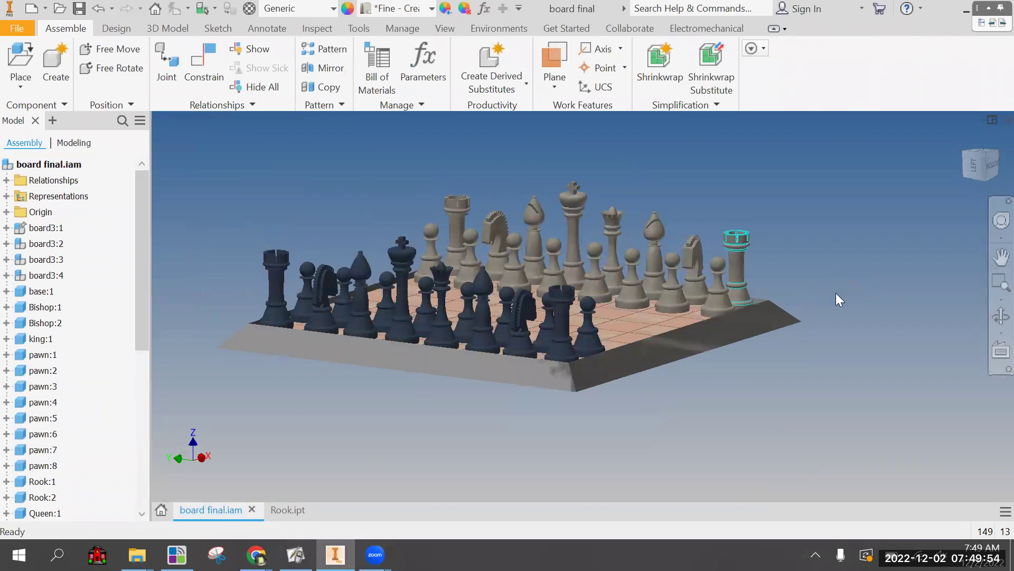
pyautogui.rightClick(836, 293)
pyautogui.press('Escape')
pyautogui.keyDown('shift'); pyautogui.moveTo(848, 292); pyautogui.dragTo(784, 361, button='middle'); pyautogui.keyUp('shift')
# Step: Select the rook on the board and zoom in to inspect its crenellations
pyautogui.click(737, 240)
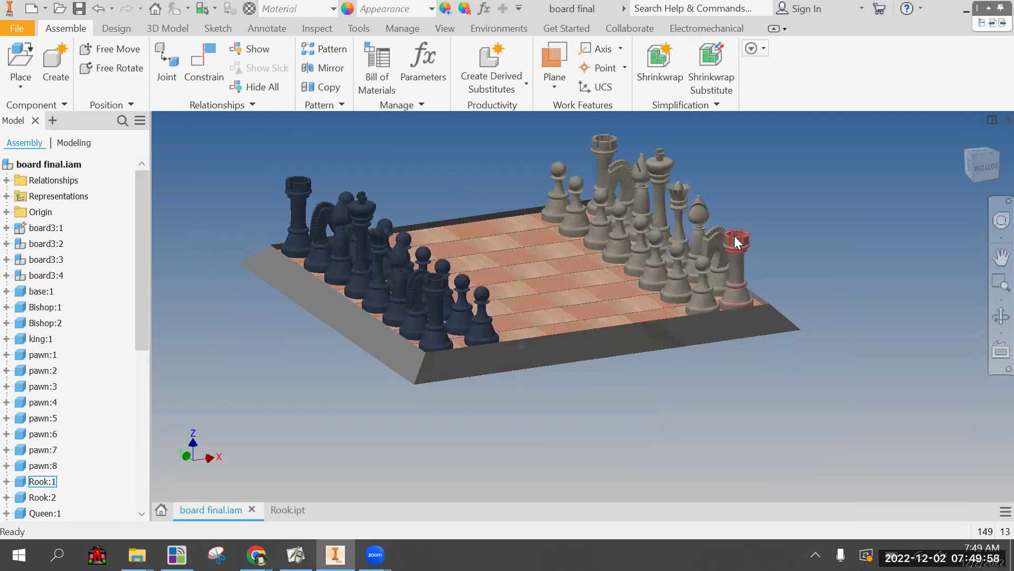
pyautogui.scroll(-5, 738, 240)
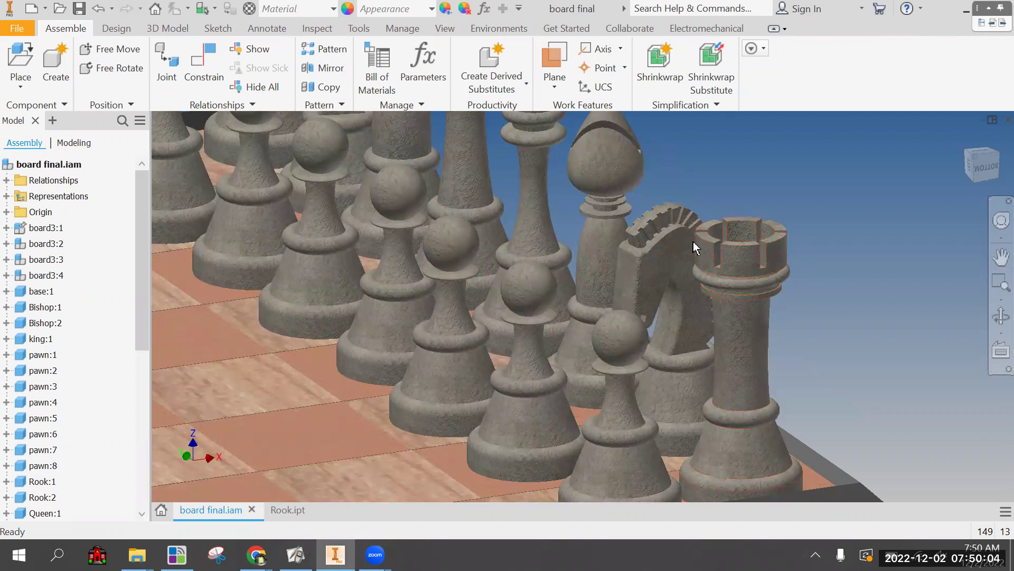
pyautogui.click(778, 374)
pyautogui.click(710, 274)
pyautogui.click(773, 248)
pyautogui.scroll(3, 759, 230)
pyautogui.click(782, 224)
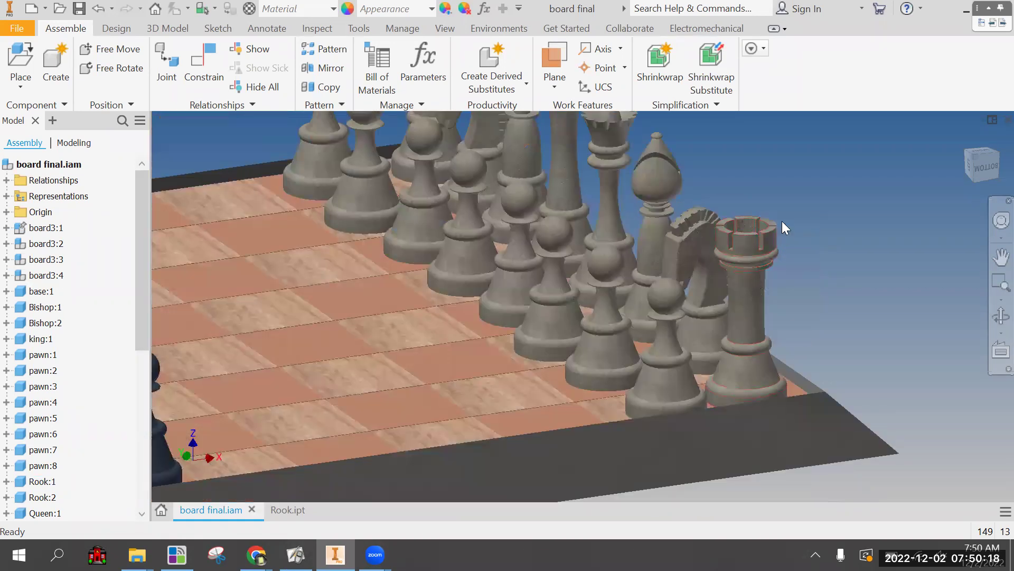
pyautogui.click(761, 323)
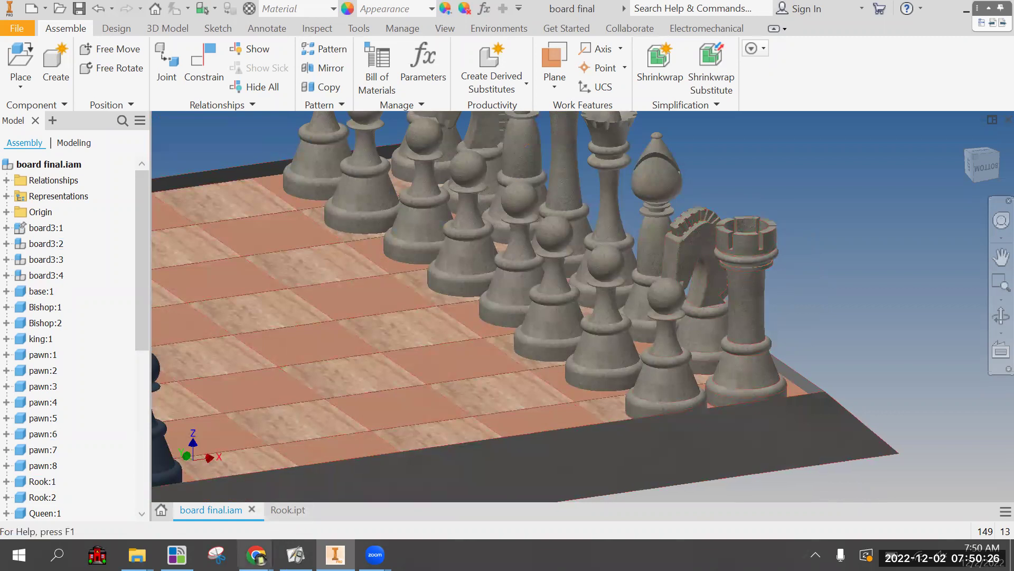
# Step: Return to Onshape, exit full screen, and step through the Base, Rook and Bishop studios
pyautogui.moveTo(256, 555)
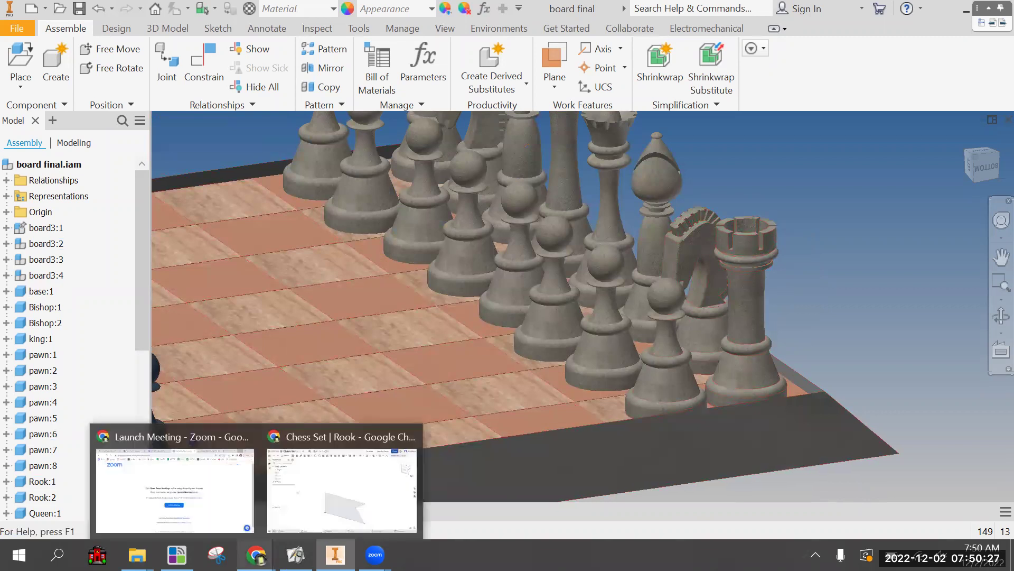
pyautogui.click(318, 498)
pyautogui.scroll(-3, 617, 296)
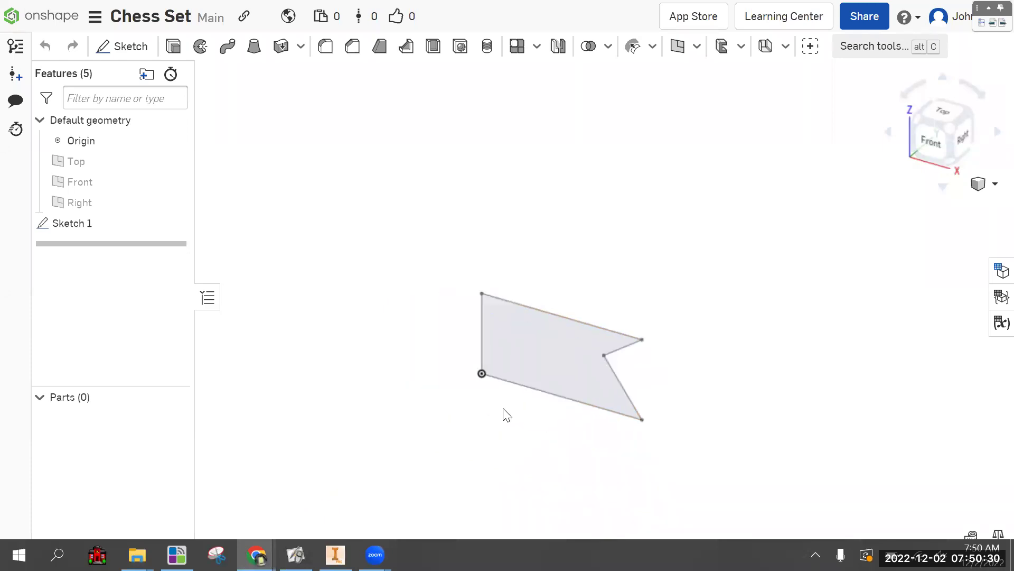
pyautogui.click(344, 453)
pyautogui.press('F11')
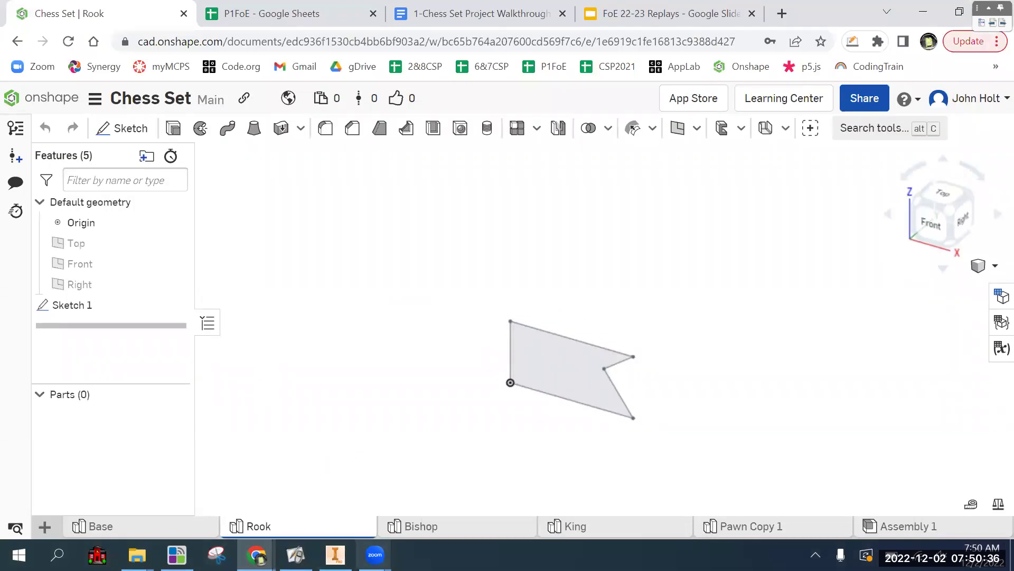
pyautogui.click(170, 526)
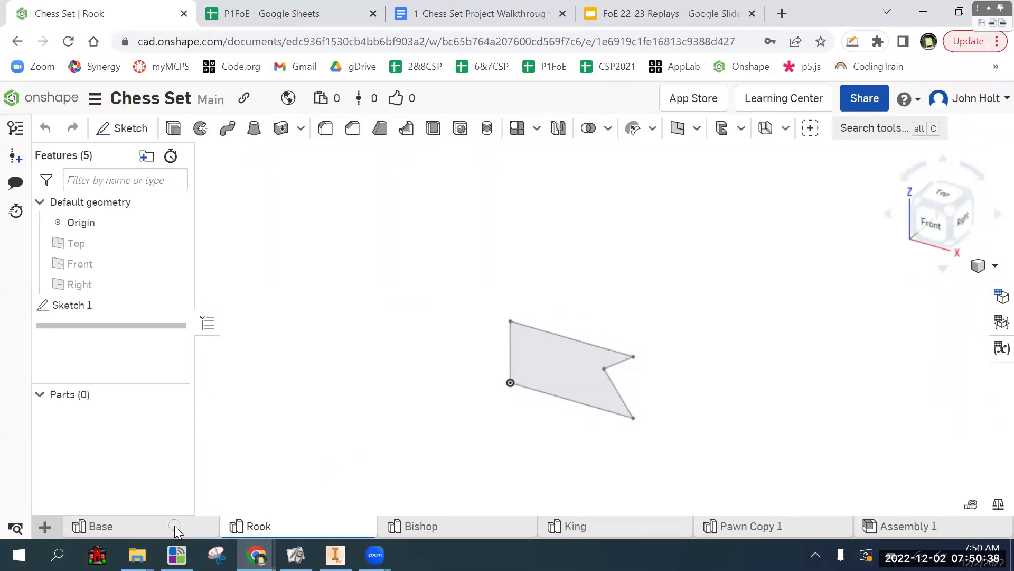
pyautogui.click(286, 526)
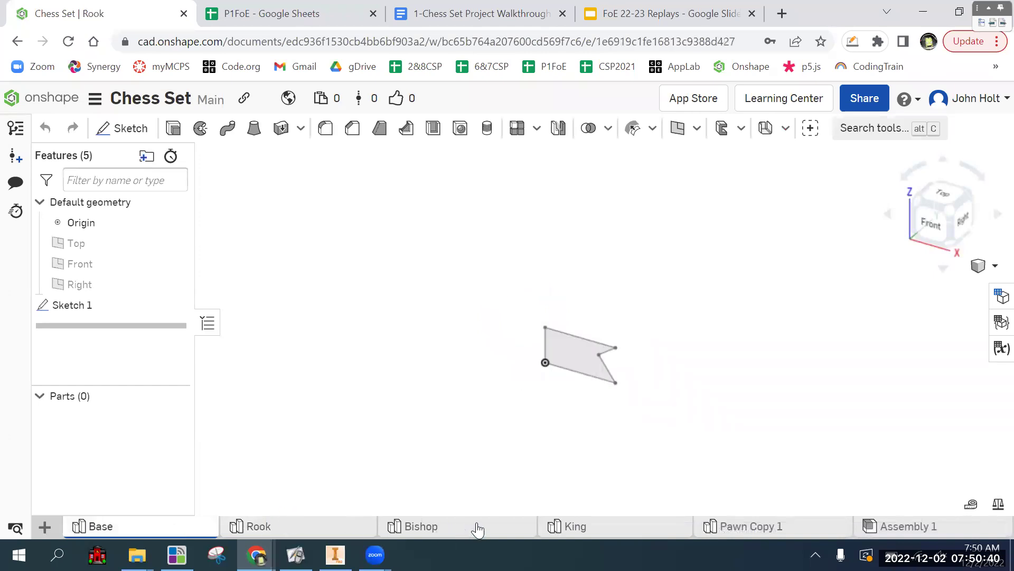
pyautogui.click(477, 527)
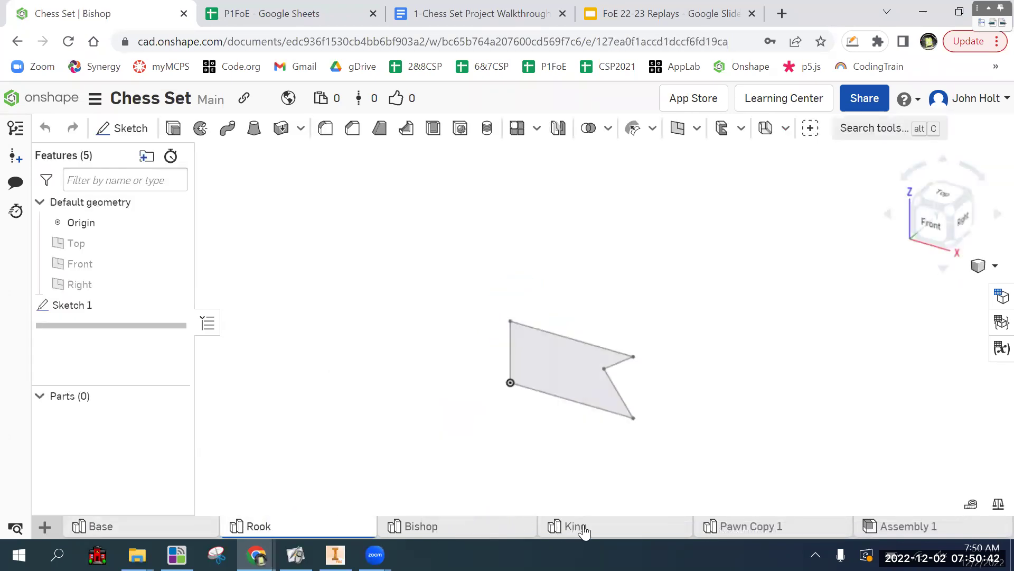
# Step: Rename the Pawn Copy 1 part studio to 'Pawn'
pyautogui.click(777, 530)
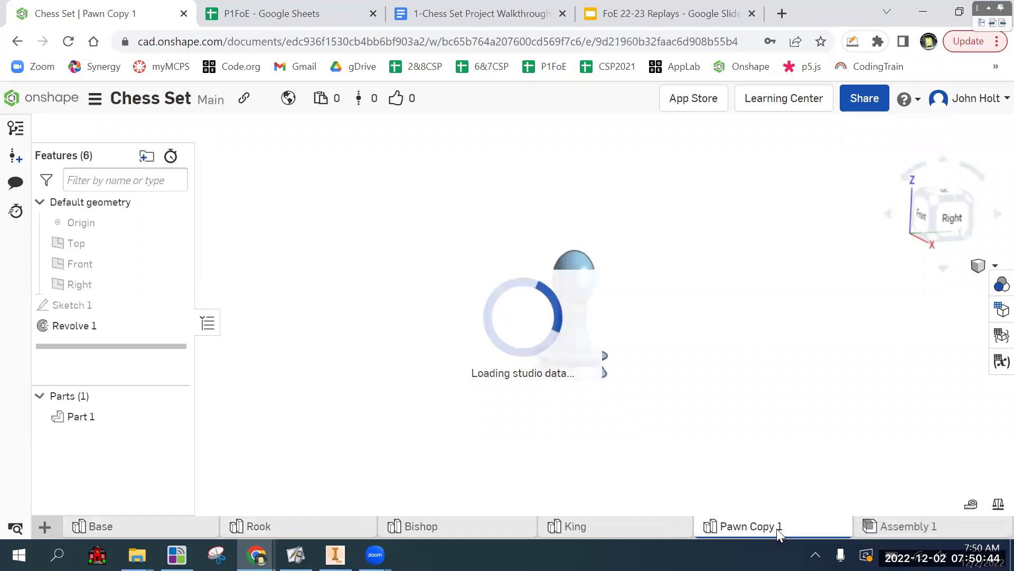
pyautogui.rightClick(778, 528)
pyautogui.click(767, 383)
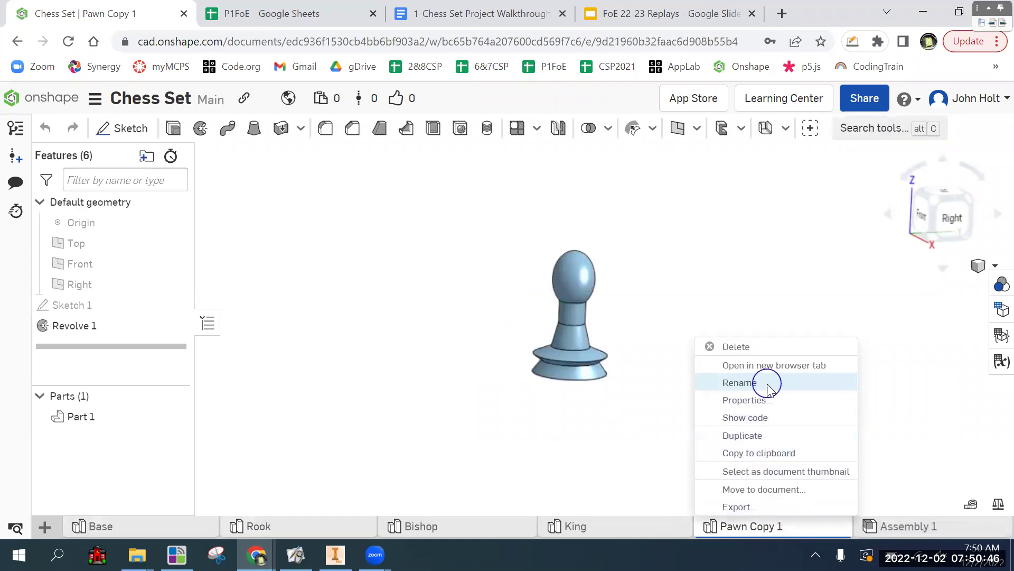
pyautogui.click(791, 519)
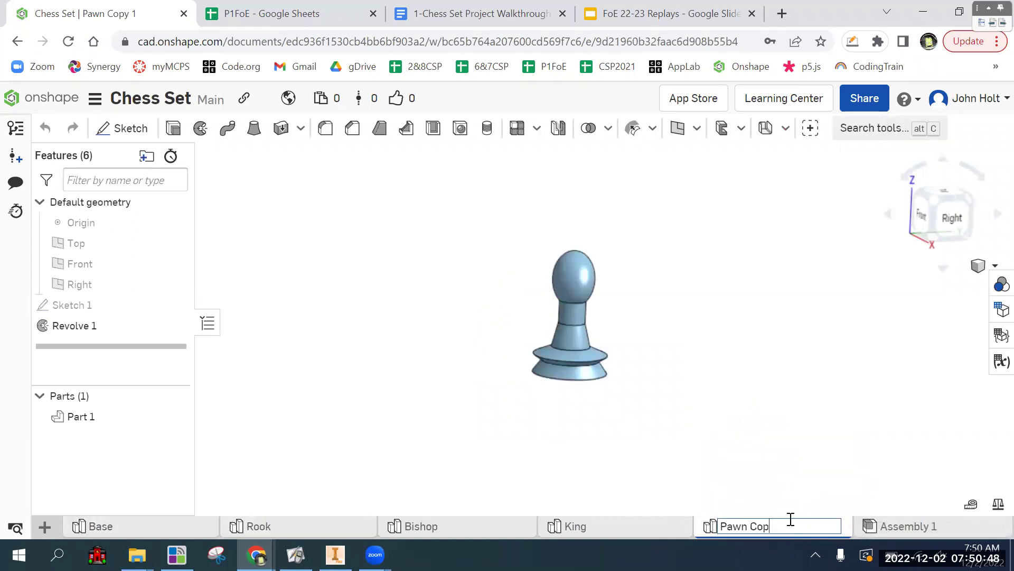
pyautogui.press('Return')
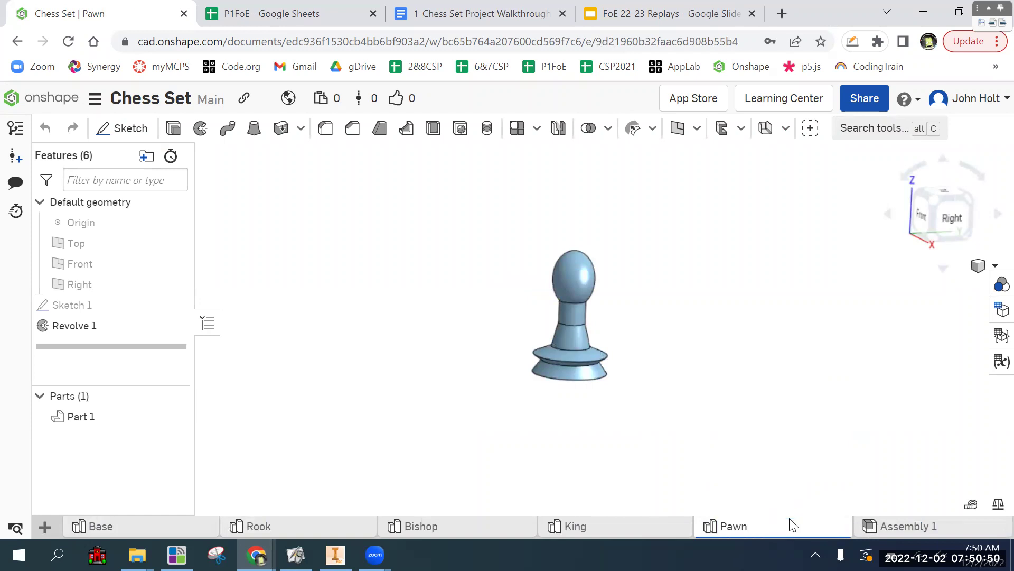
# Step: Reorder the studio tabs to Base, Pawn, Bishop, Rook, King
pyautogui.moveTo(792, 527); pyautogui.dragTo(284, 521)
pyautogui.moveTo(641, 535); pyautogui.dragTo(349, 539)
pyautogui.click(417, 527)
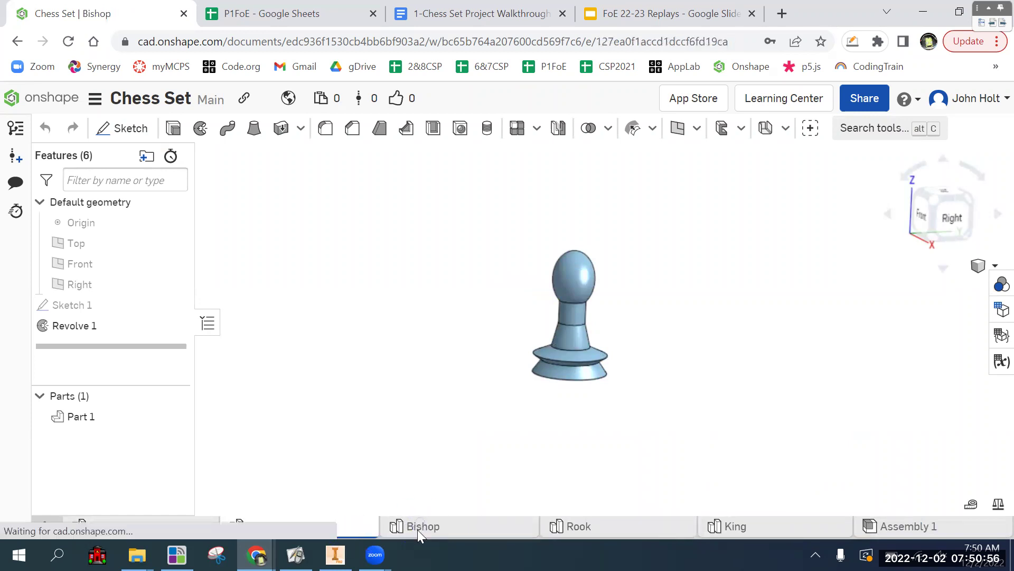
pyautogui.scroll(2, 548, 423)
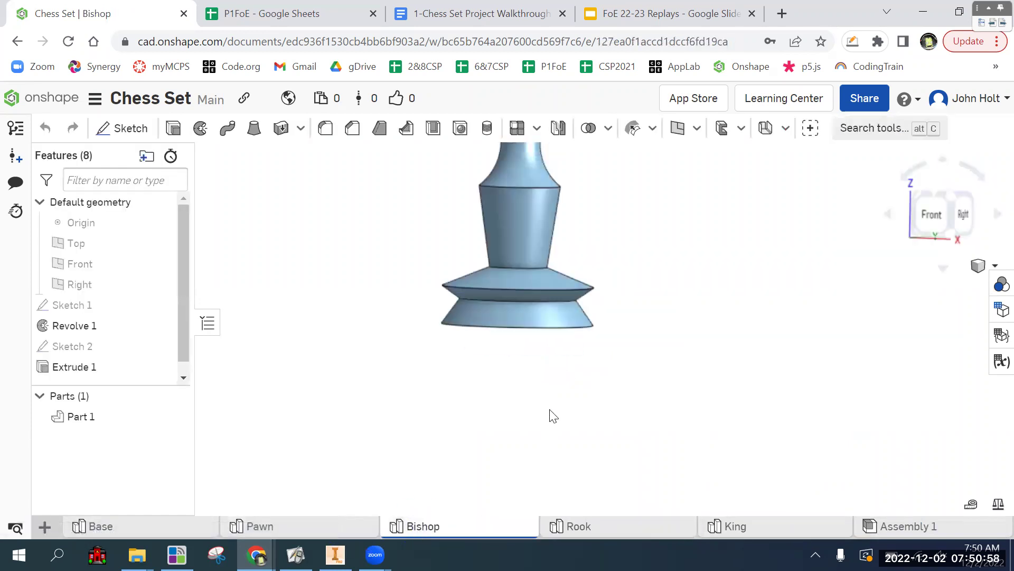
pyautogui.scroll(-4, 576, 401)
# Step: Glance at the King, Rook and Base studios, ending on the Rook studio's Sketch 1 profile
pyautogui.click(750, 526)
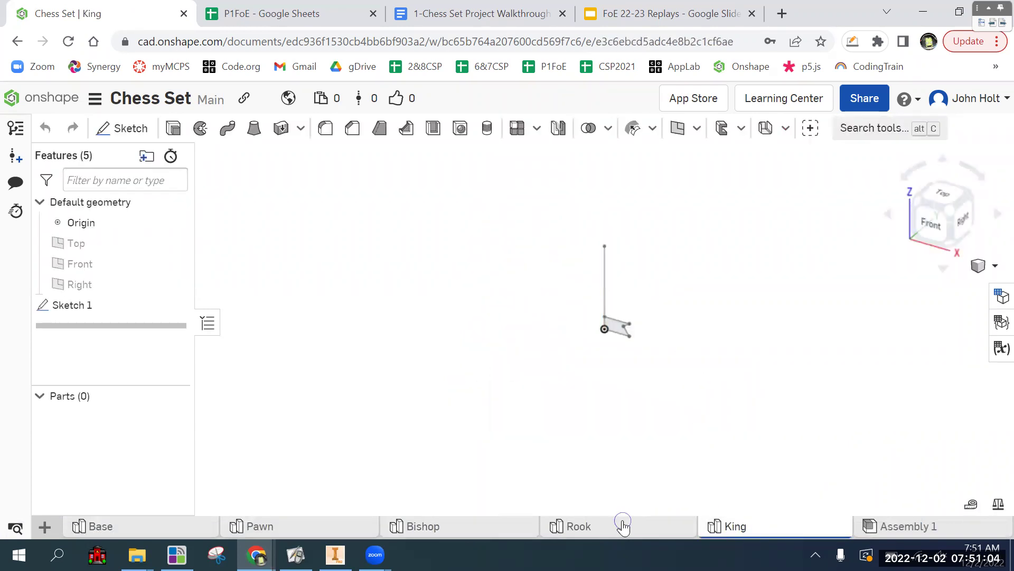
pyautogui.click(623, 526)
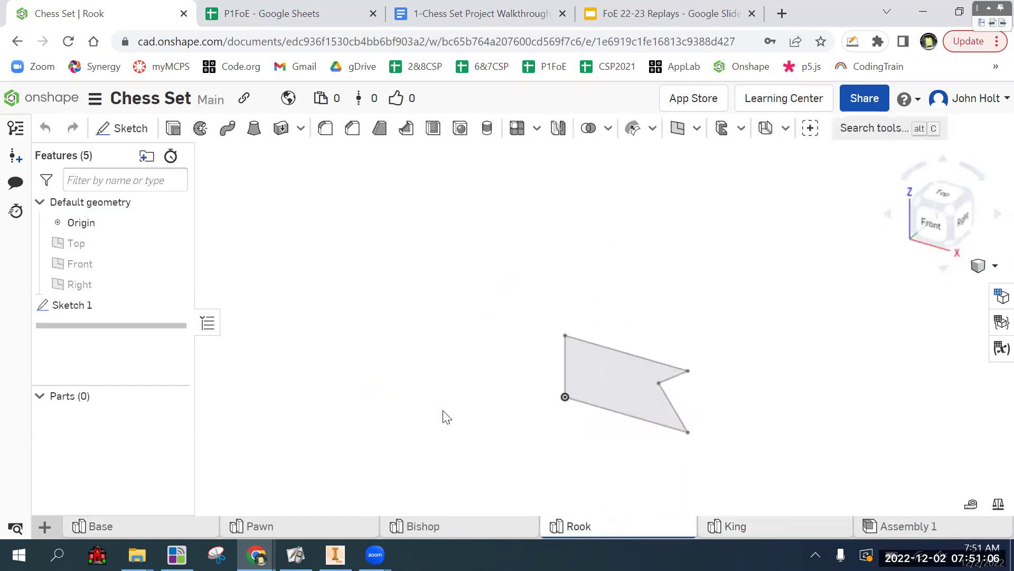
pyautogui.scroll(-2, 496, 406)
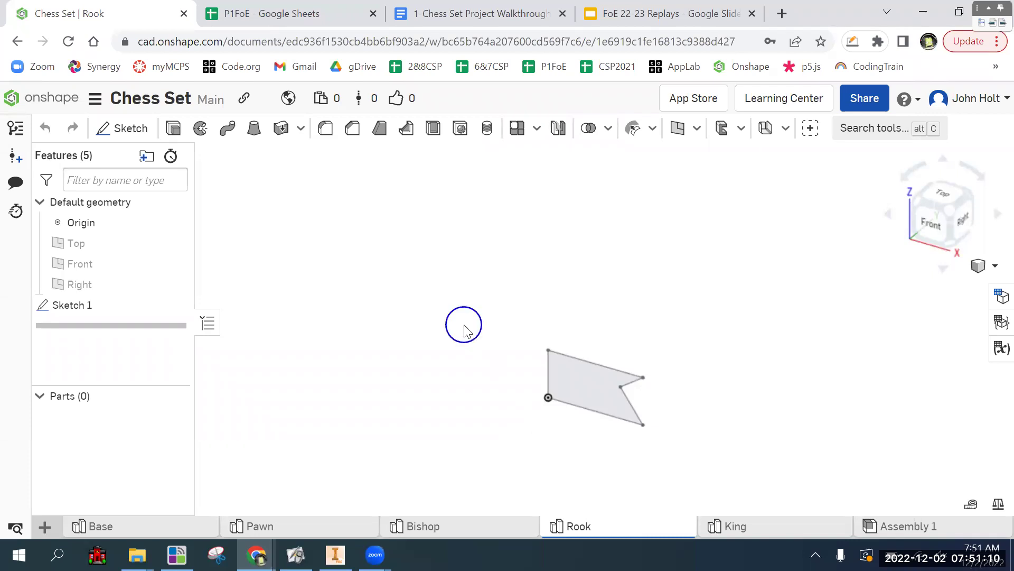
pyautogui.moveTo(462, 324); pyautogui.dragTo(449, 342, button='middle')
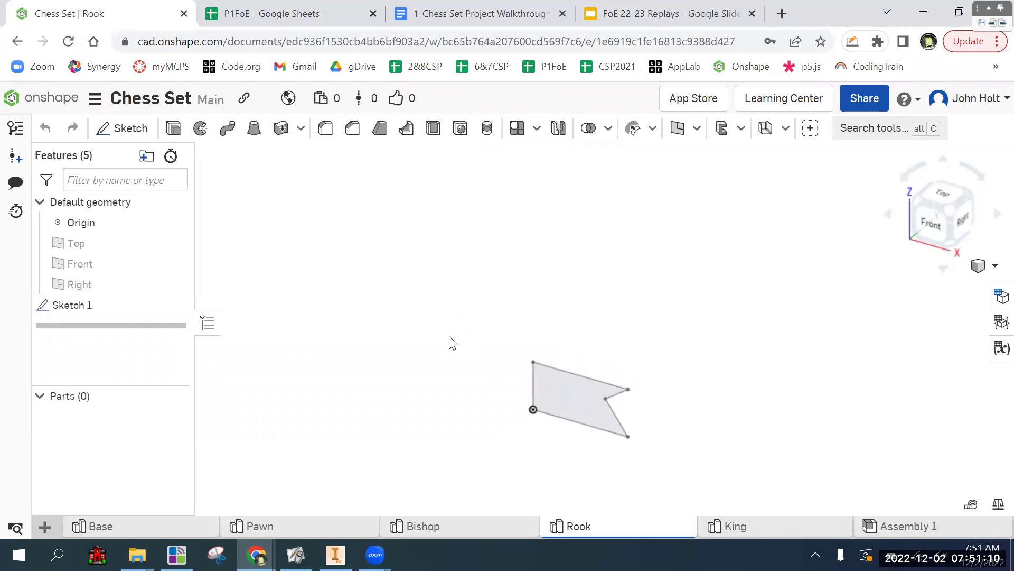
pyautogui.click(176, 526)
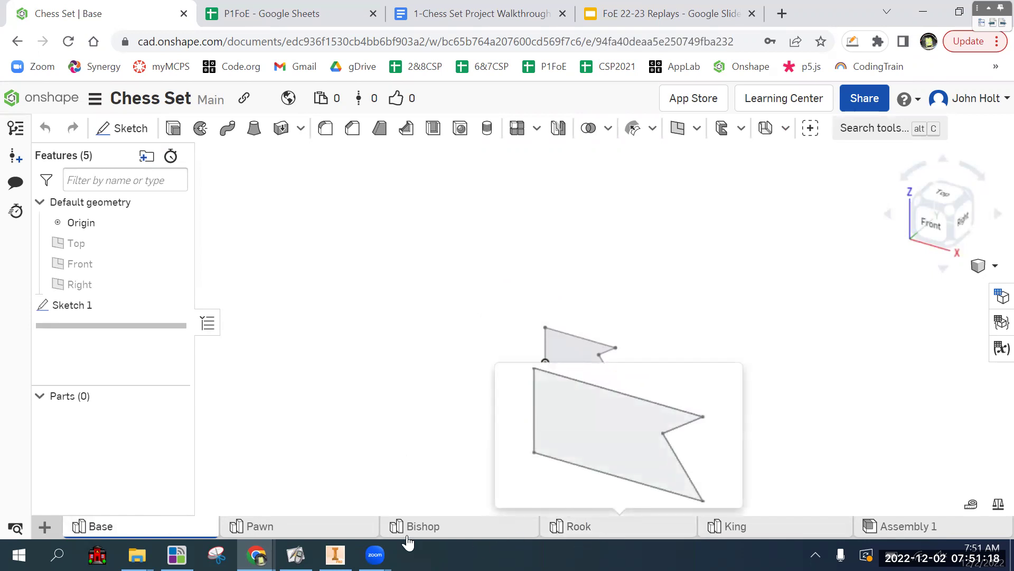
pyautogui.moveTo(149, 527)
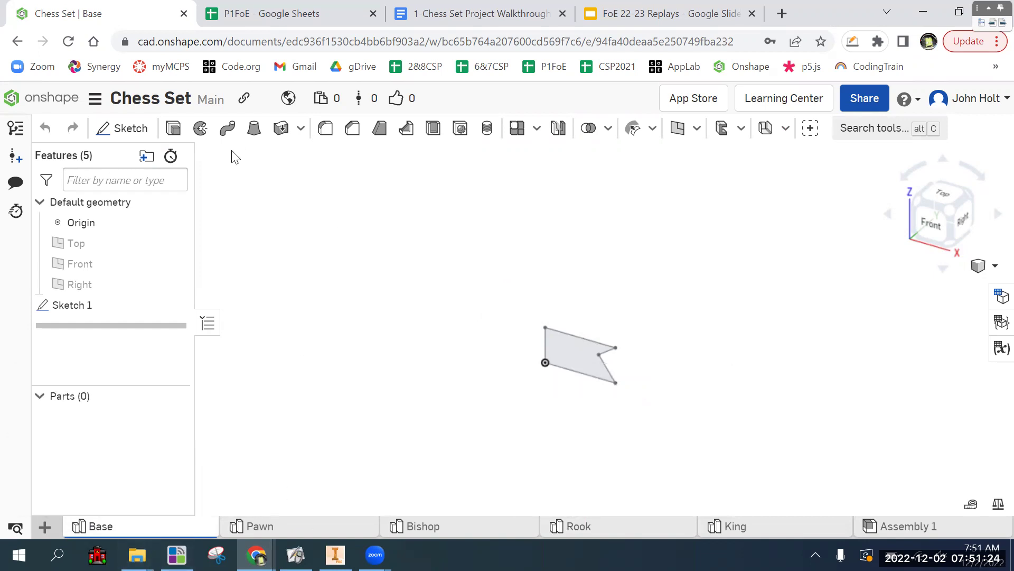
pyautogui.click(623, 525)
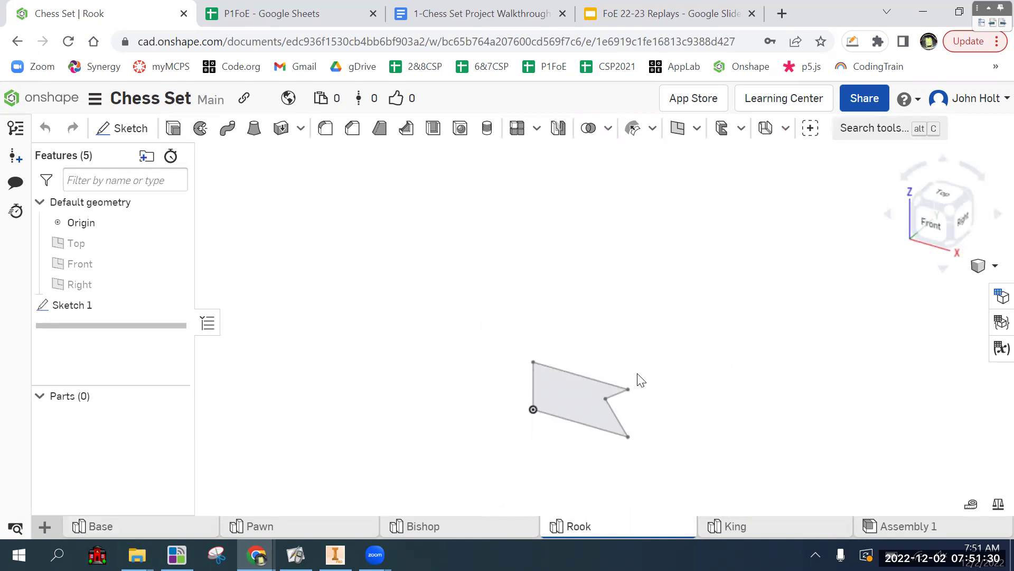
# Step: Switch to full screen and open Sketch 1 for editing
pyautogui.press('F11')
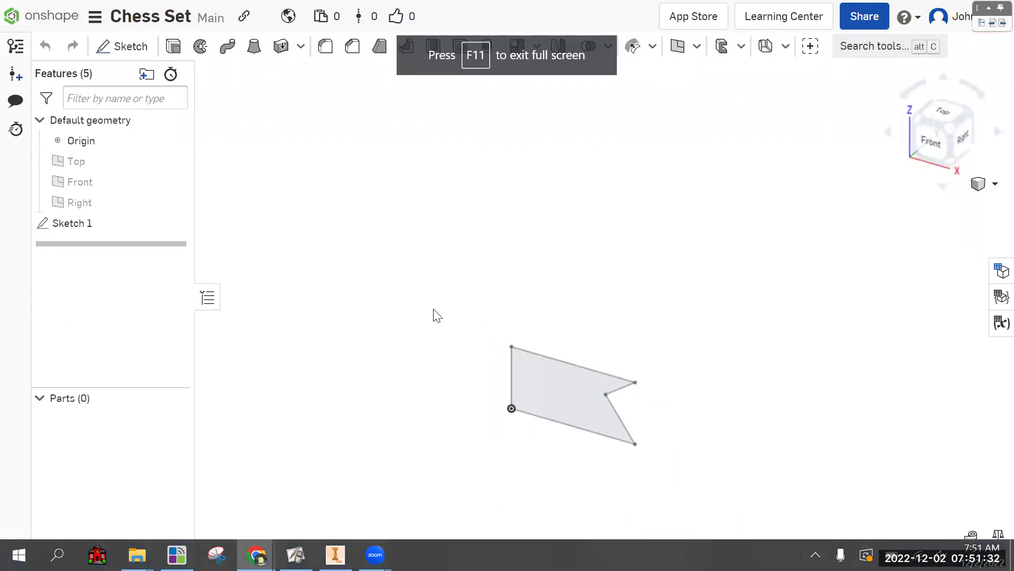
pyautogui.click(86, 225)
pyautogui.rightClick(91, 231)
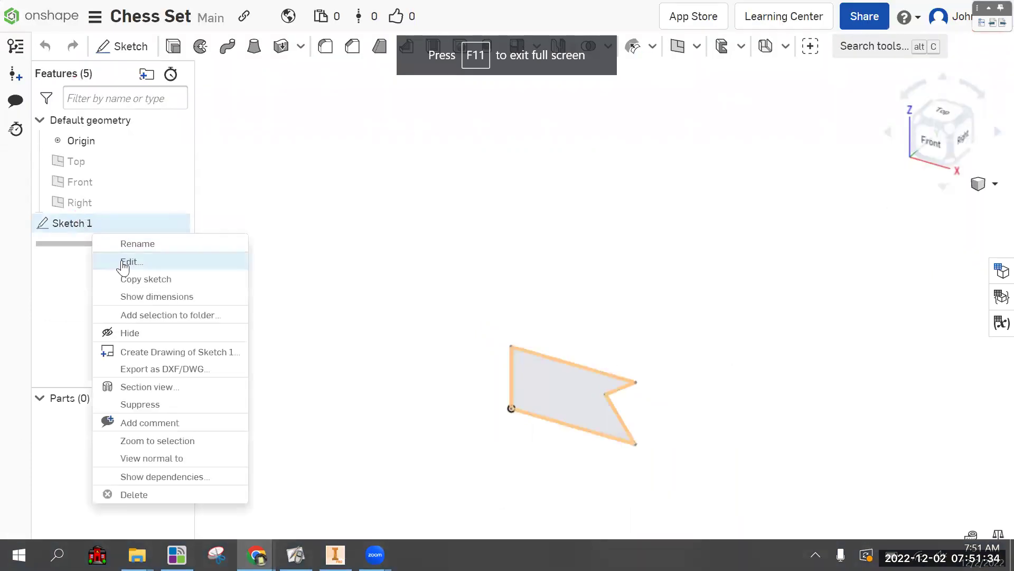
pyautogui.click(123, 262)
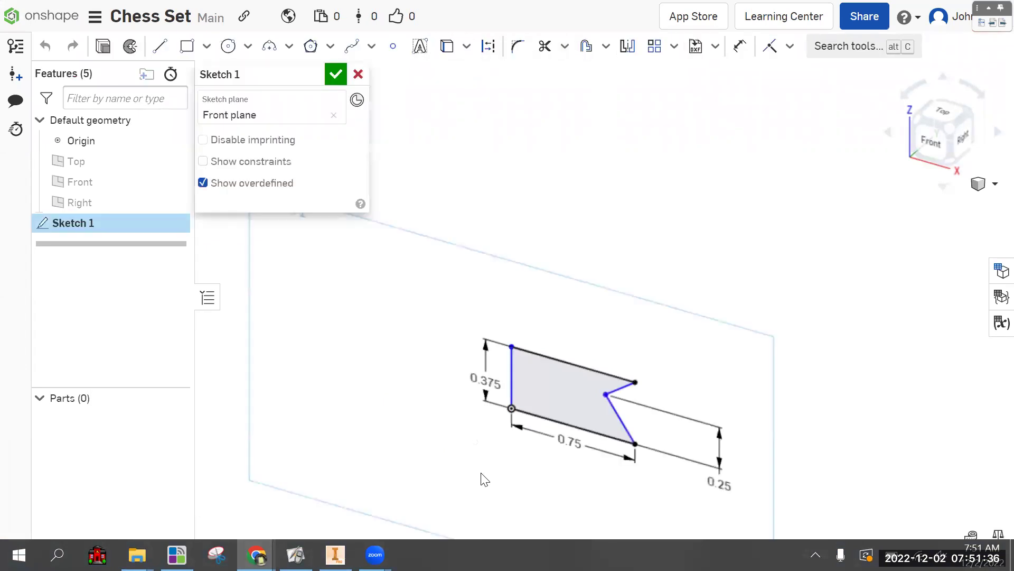
pyautogui.scroll(-2, 492, 473)
pyautogui.scroll(-1, 496, 468)
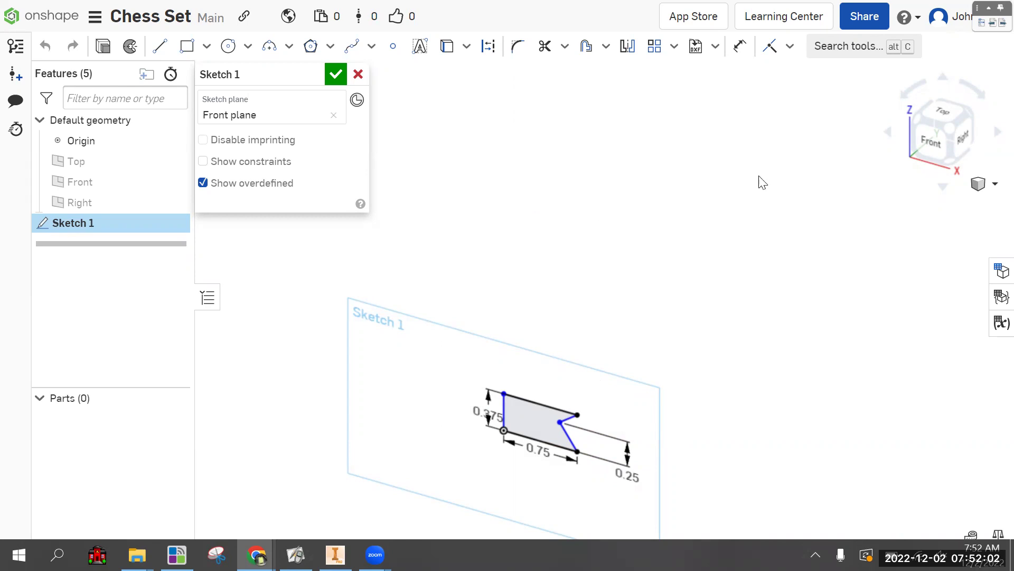
# Step: View the sketch from the Front and frame its 0.75, 0.375, 0.25 profile
pyautogui.click(925, 140)
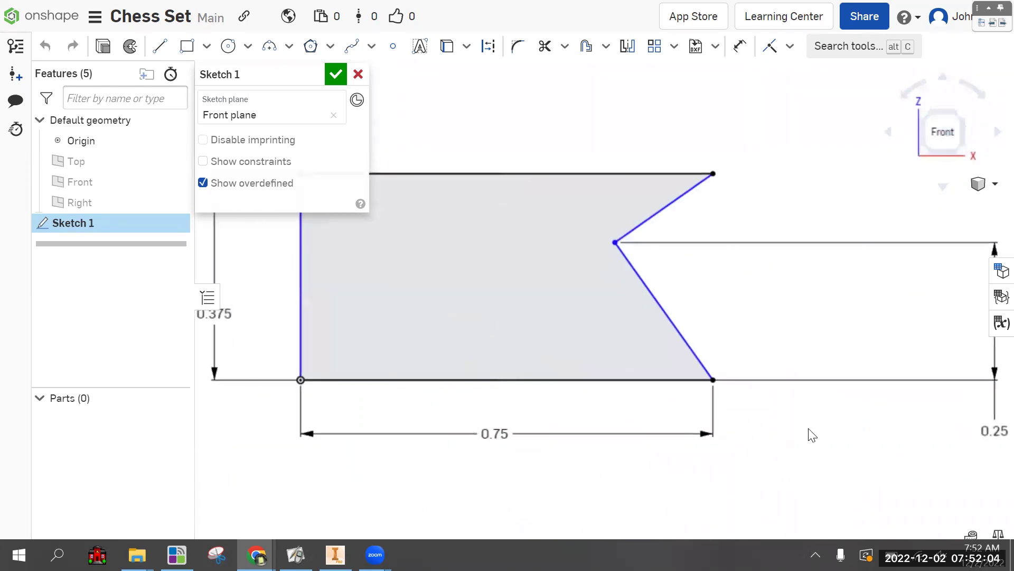
pyautogui.scroll(3, 844, 439)
pyautogui.scroll(-6, 849, 439)
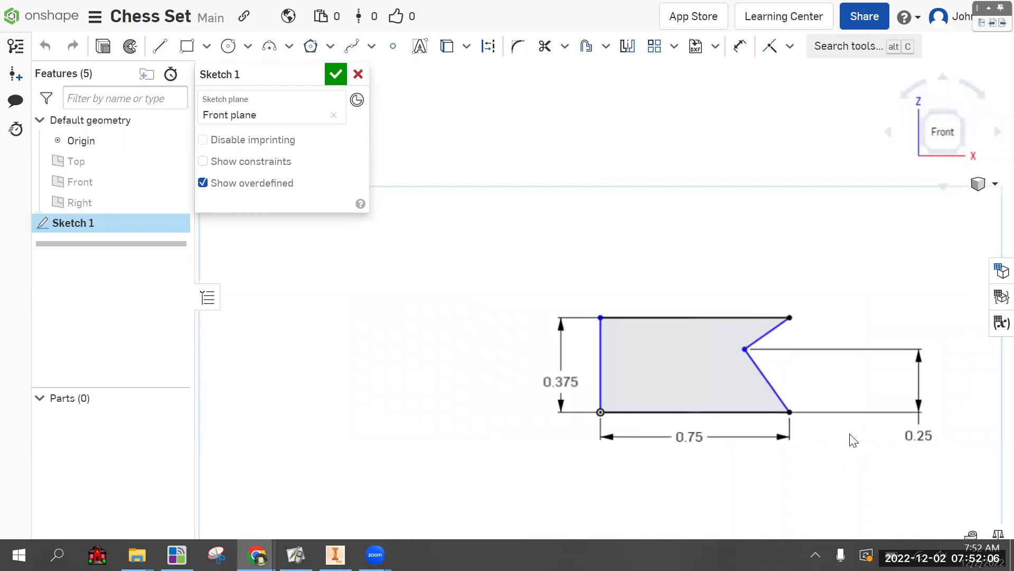
pyautogui.moveTo(884, 461); pyautogui.dragTo(820, 460, button='middle')
pyautogui.scroll(-2, 822, 461)
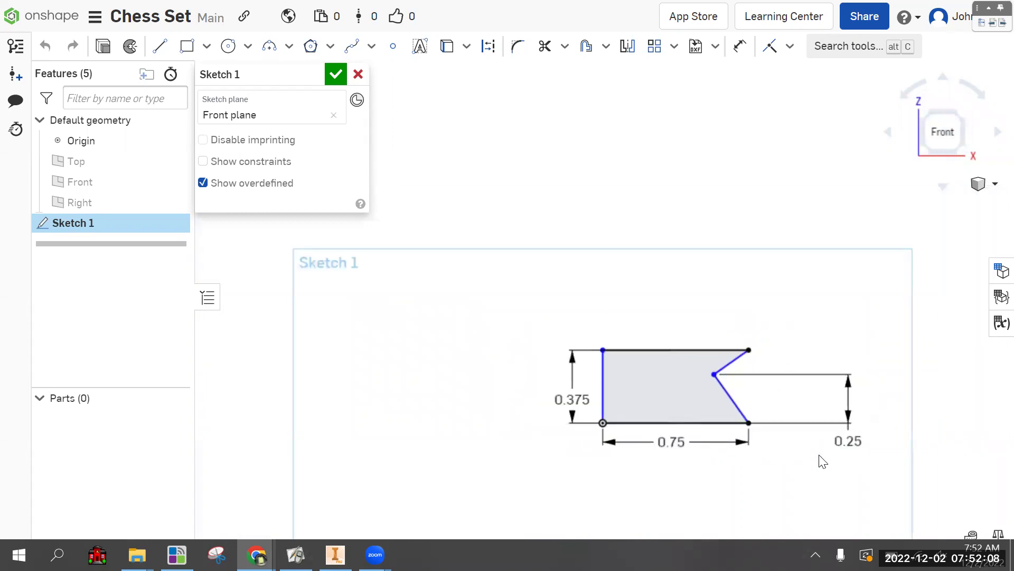
pyautogui.scroll(-1, 475, 429)
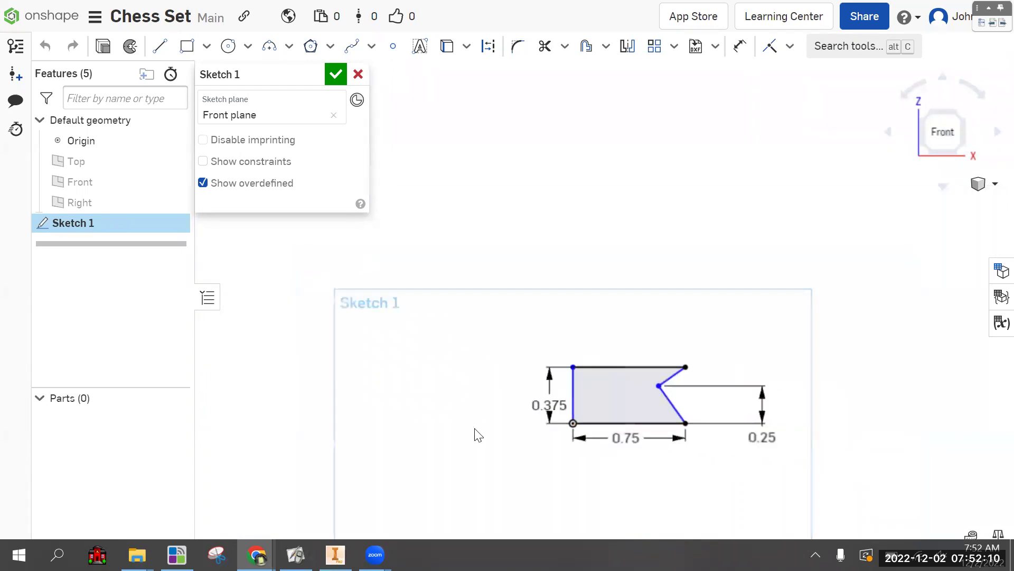
pyautogui.moveTo(463, 365); pyautogui.dragTo(460, 400, button='middle')
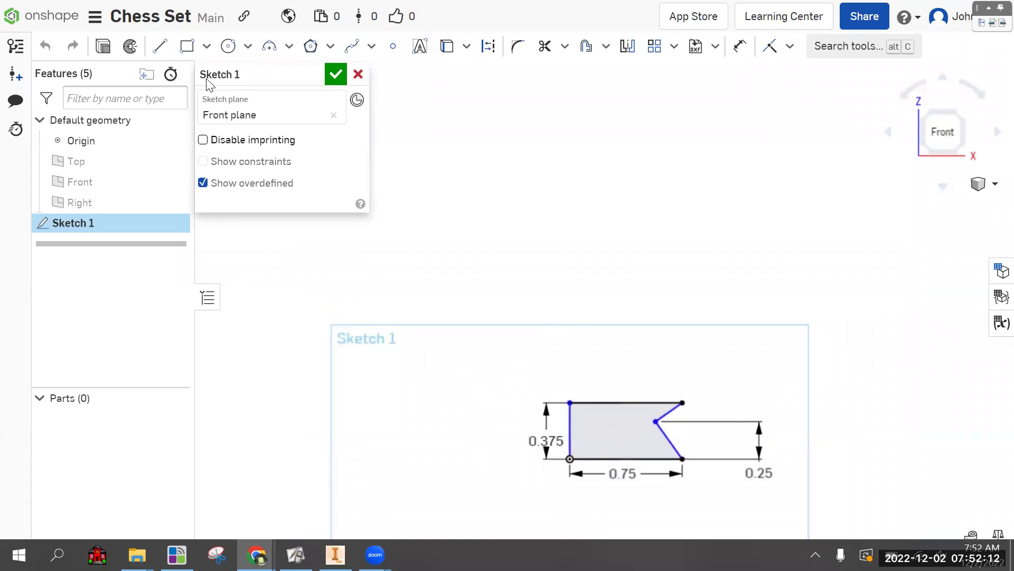
# Step: Draw a vertical line rising from the profile's top-left corner
pyautogui.click(165, 46)
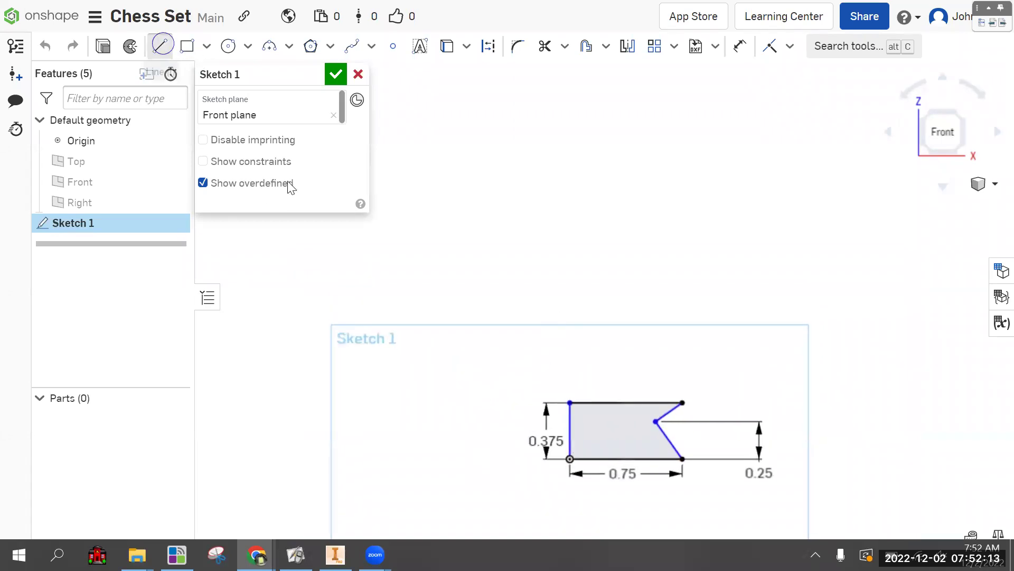
pyautogui.click(569, 390)
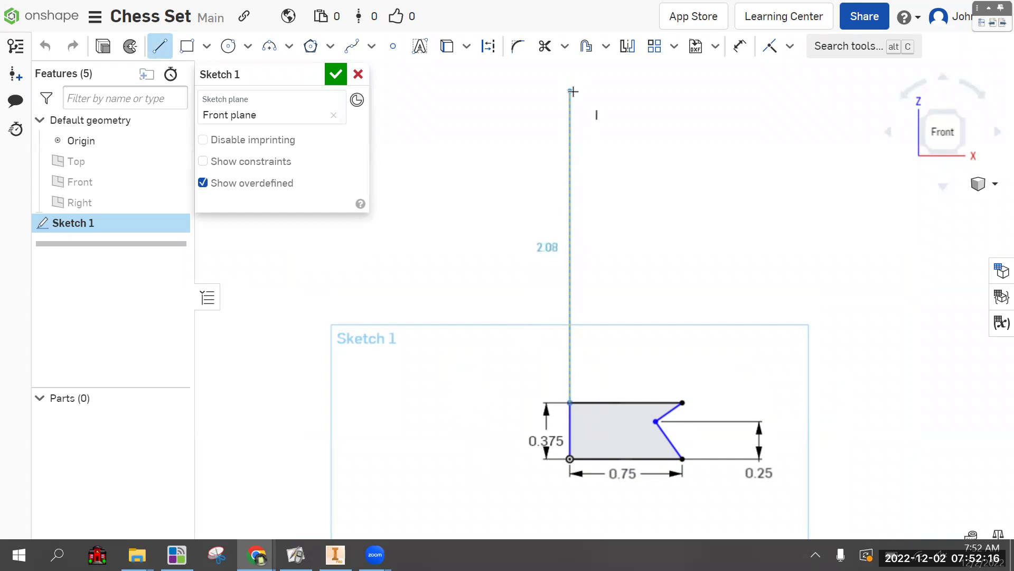
pyautogui.click(570, 92)
pyautogui.press('Escape')
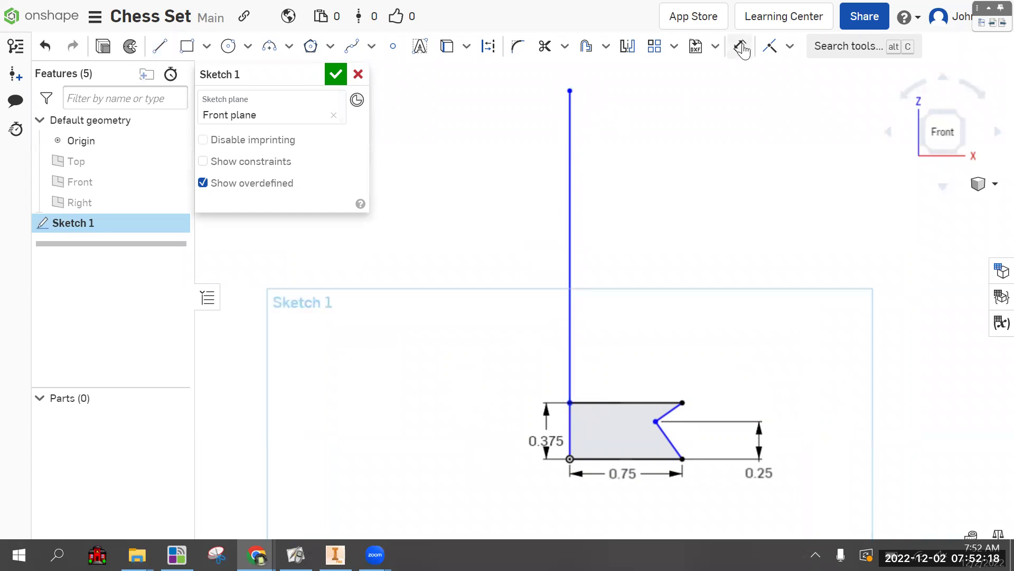
# Step: Dimension the vertical line to 3.25, then switch to Inventor
pyautogui.click(740, 46)
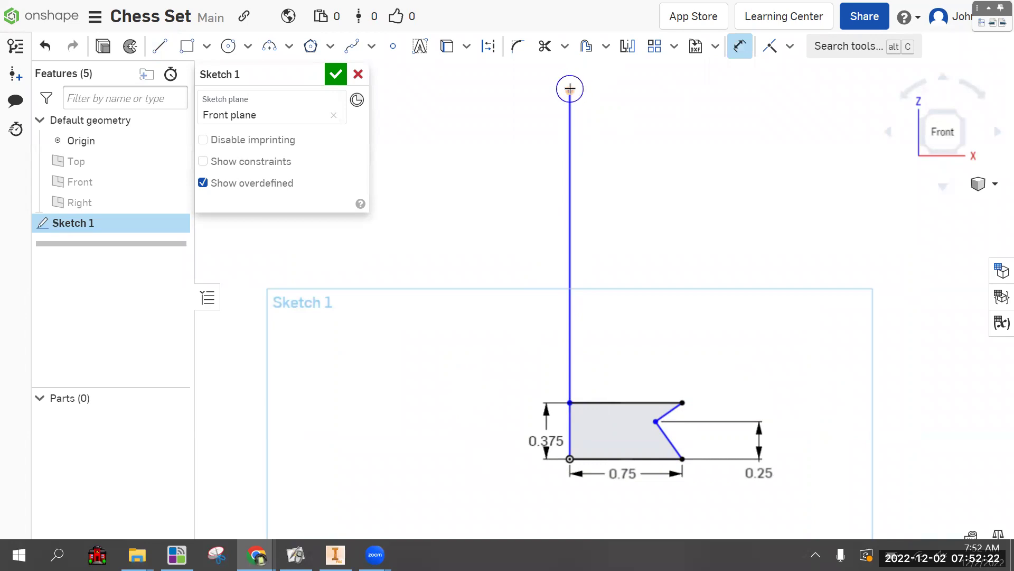
pyautogui.click(569, 453)
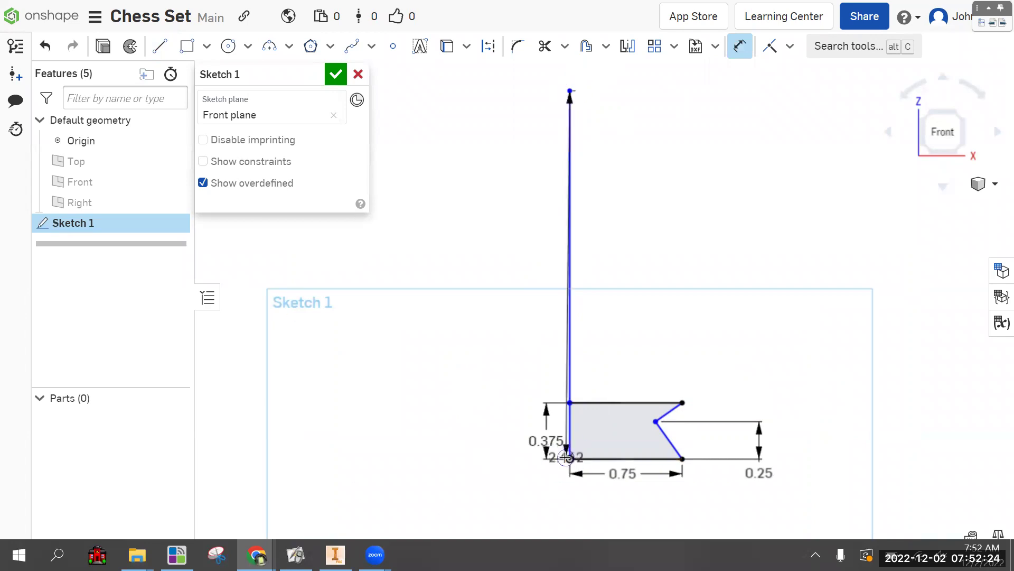
pyautogui.click(431, 334)
pyautogui.write('3')
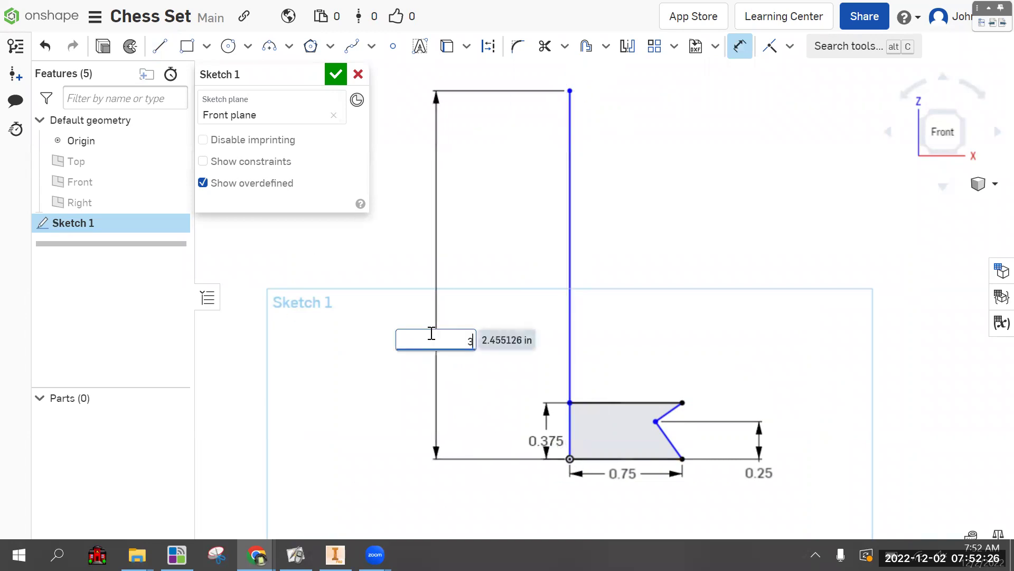
pyautogui.write('.25')
pyautogui.press('Return')
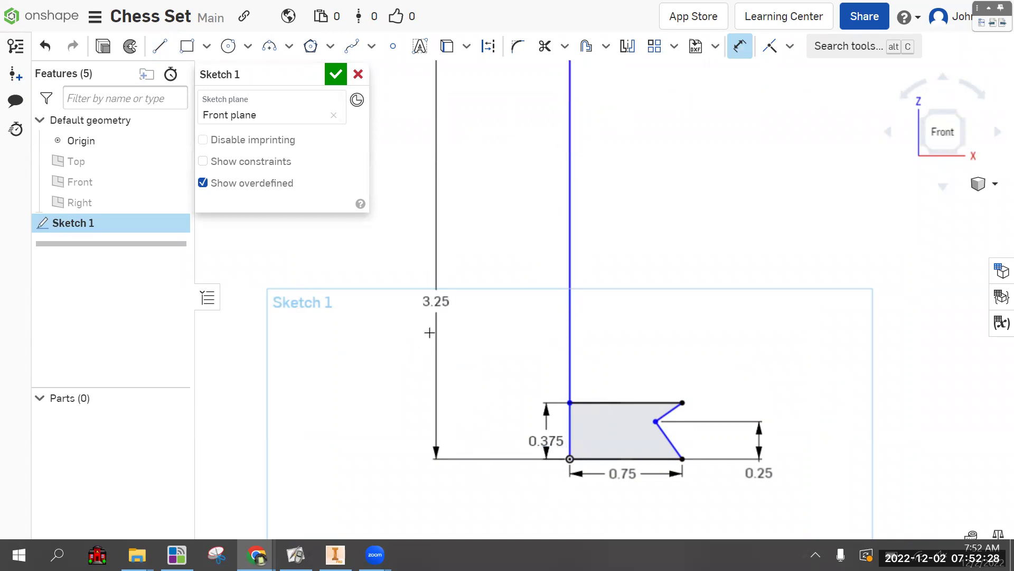
pyautogui.scroll(-3, 409, 394)
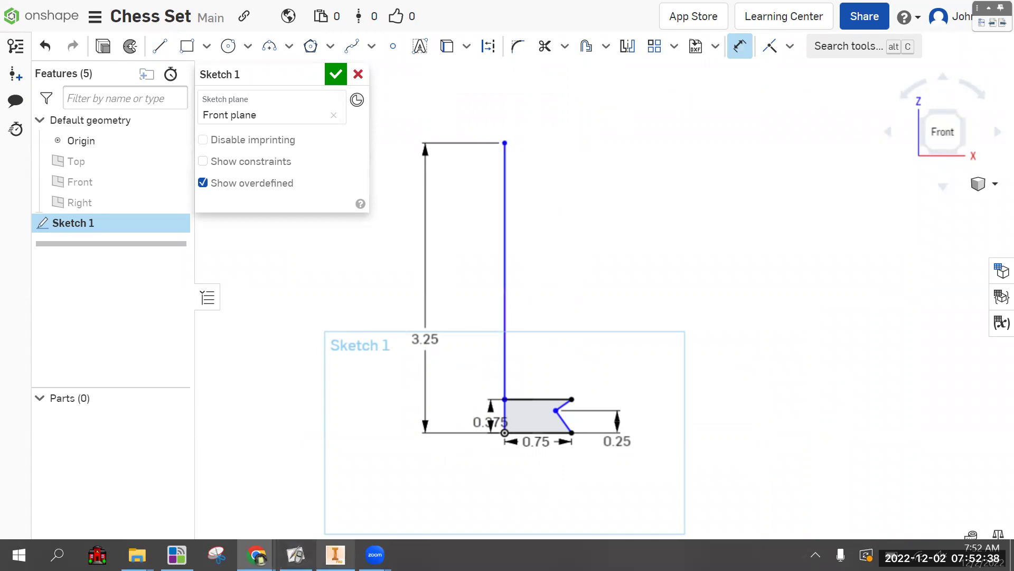
pyautogui.hotkey('alt', 'Tab')
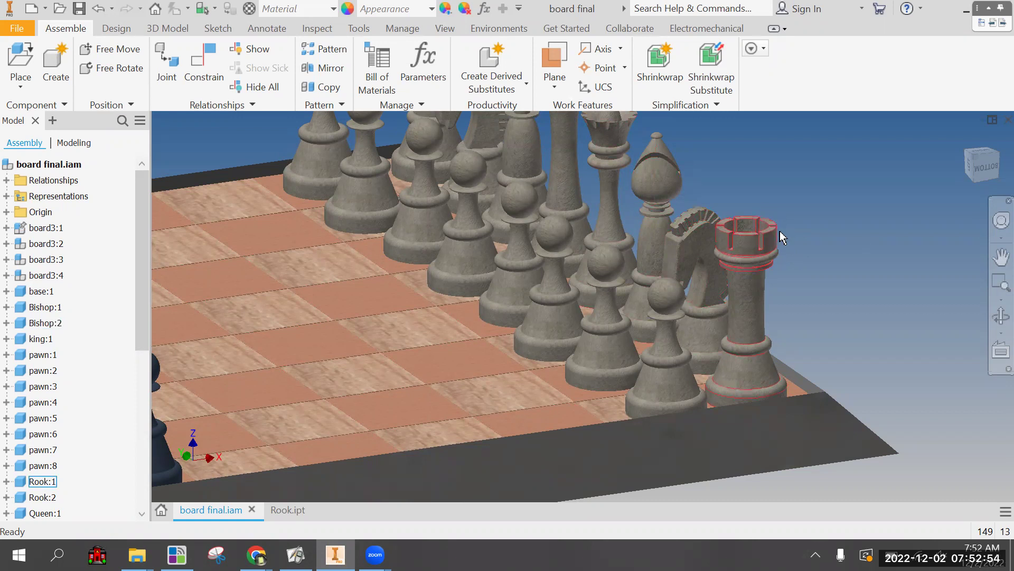
# Step: Open Rook.ipt and delete the Circular Pattern1 feature
pyautogui.click(285, 511)
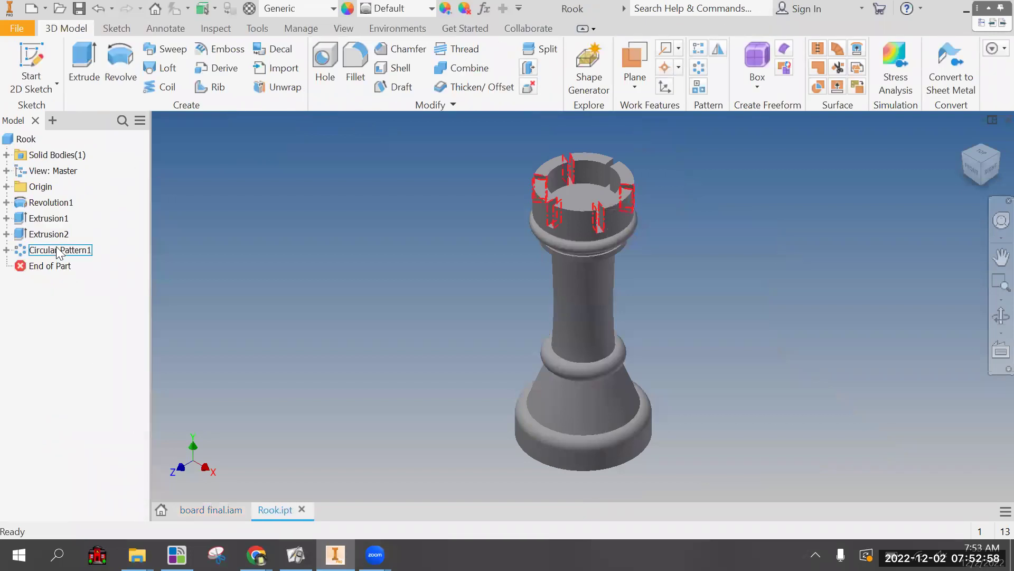
pyautogui.click(60, 251)
pyautogui.rightClick(62, 253)
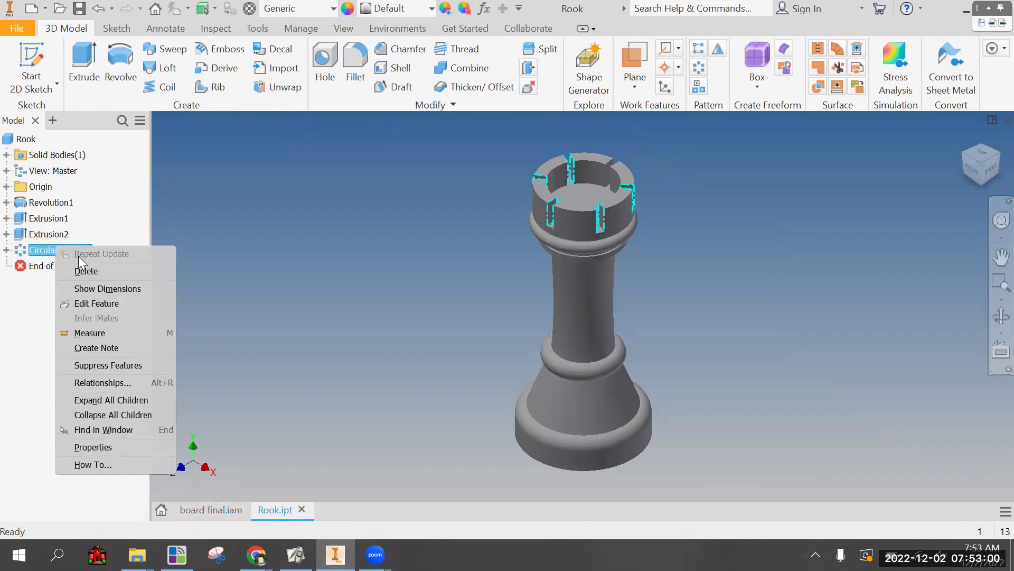
pyautogui.click(81, 267)
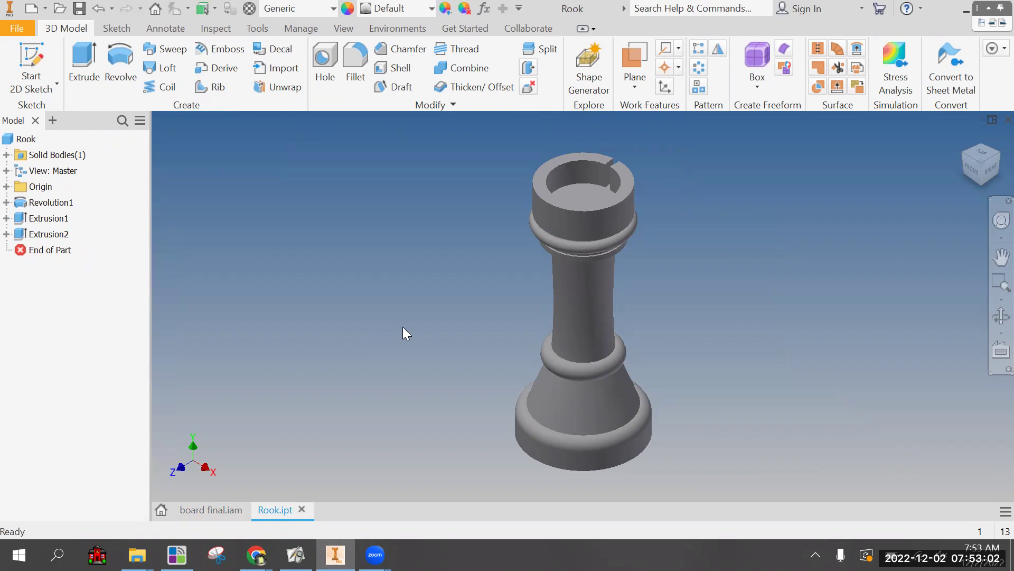
# Step: Cancel deleting Extrusion2, restore Circular Pattern1 and highlight its notches, then return to Chrome
pyautogui.rightClick(64, 241)
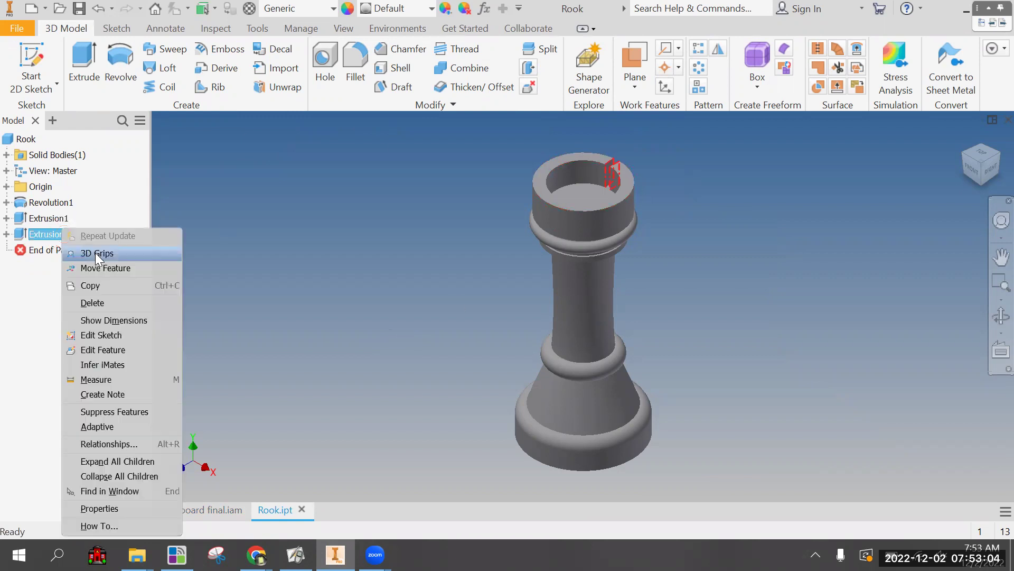
pyautogui.click(98, 296)
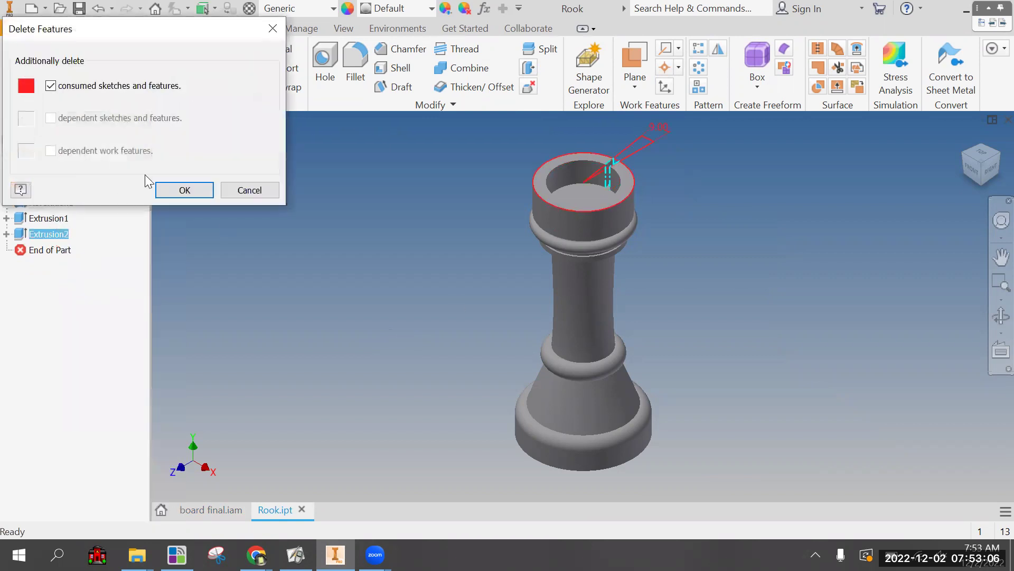
pyautogui.click(255, 193)
pyautogui.hotkey('ctrl', 'y')
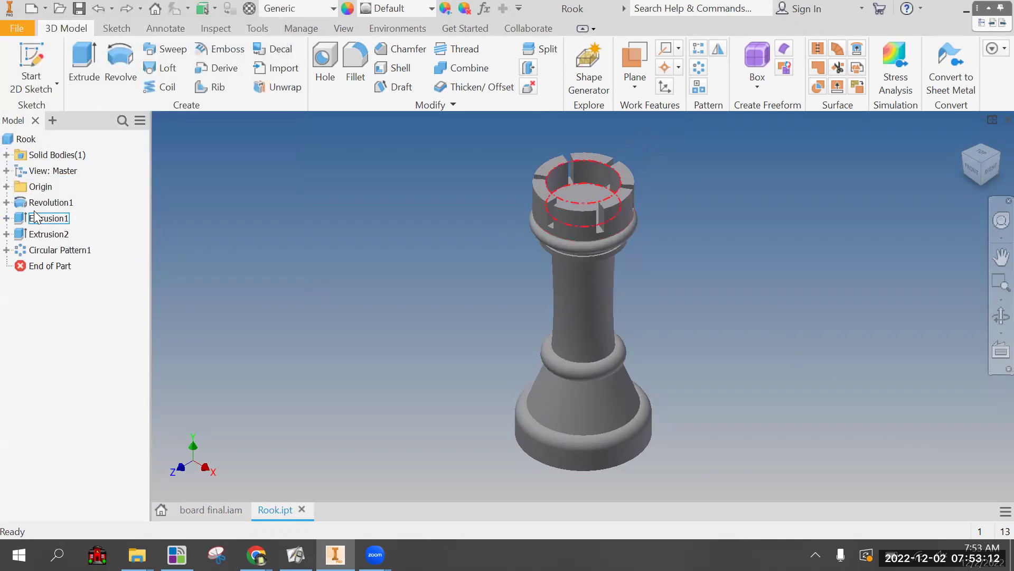
pyautogui.click(59, 250)
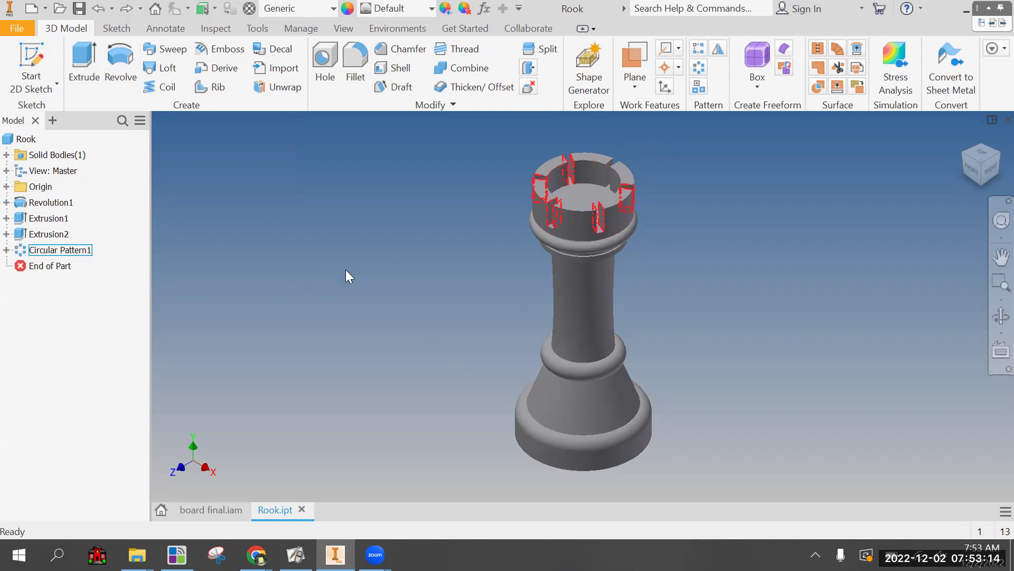
pyautogui.click(372, 509)
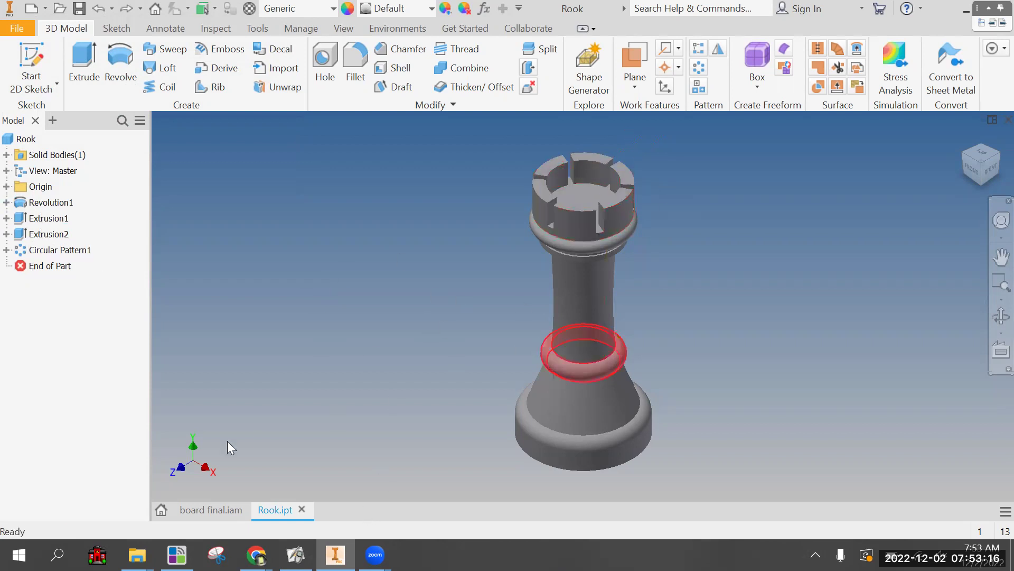
pyautogui.moveTo(296, 554)
pyautogui.hotkey('alt', 'Tab')
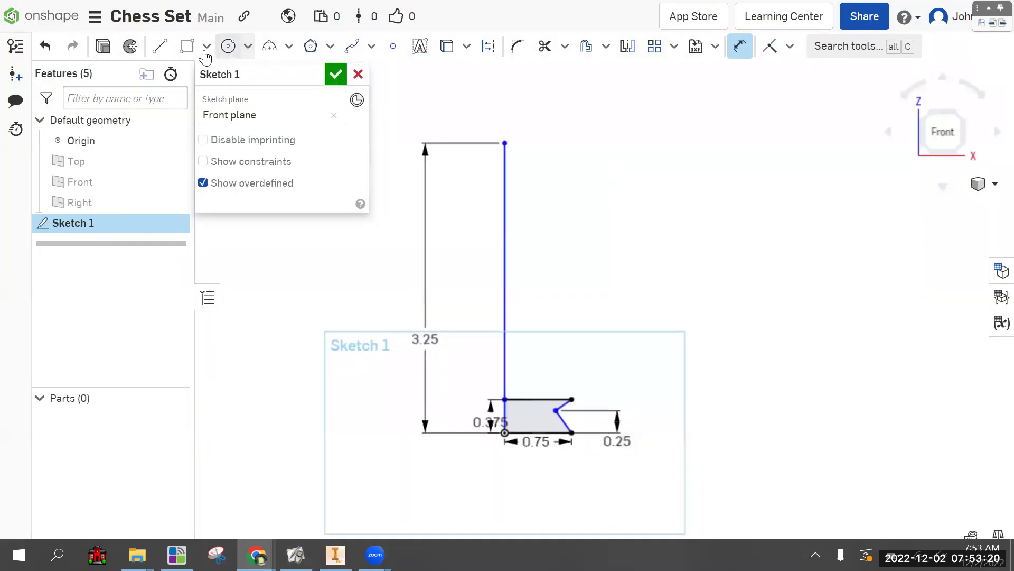
# Step: Draw a 0.6 by 0.401 rectangle atop the vertical line, then an arc down from its lower corner
pyautogui.click(187, 46)
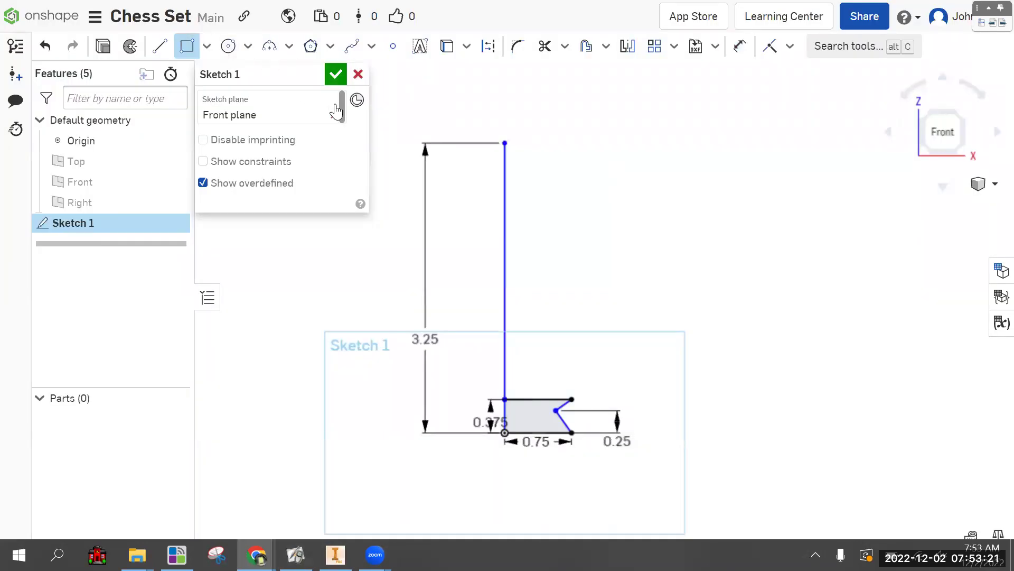
pyautogui.click(504, 143)
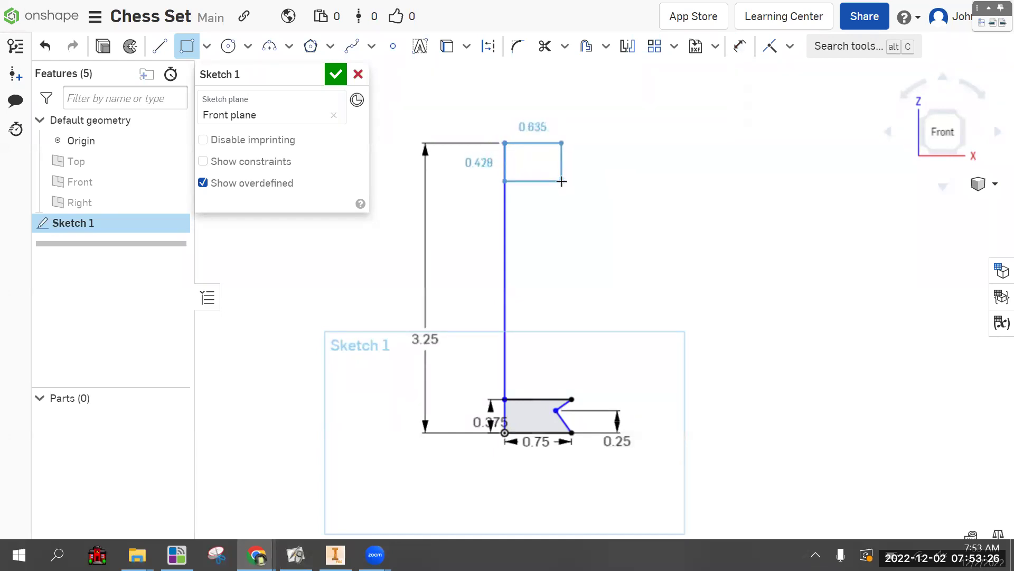
pyautogui.click(558, 178)
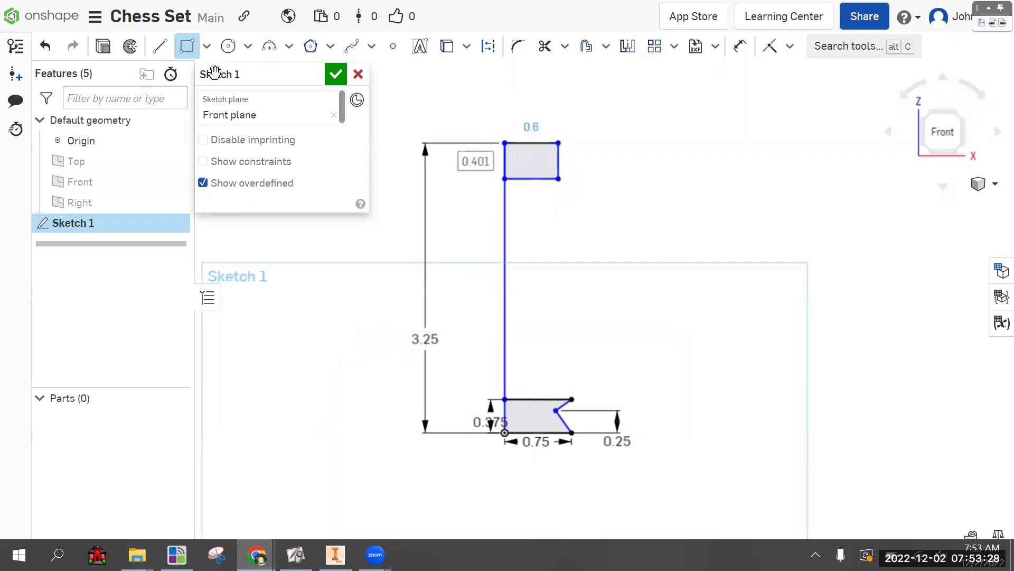
pyautogui.click(271, 45)
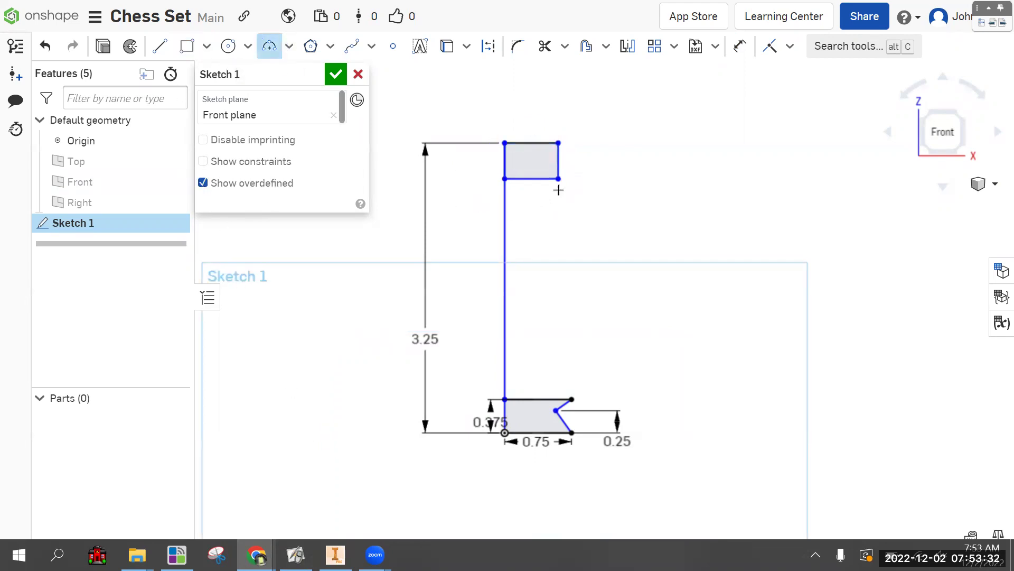
pyautogui.click(557, 198)
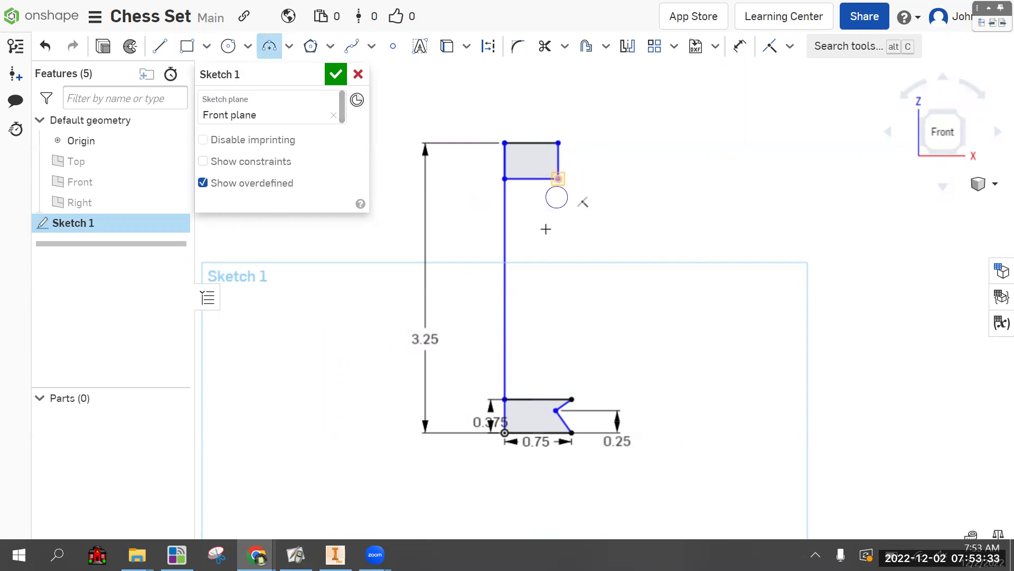
pyautogui.click(542, 257)
pyautogui.click(538, 227)
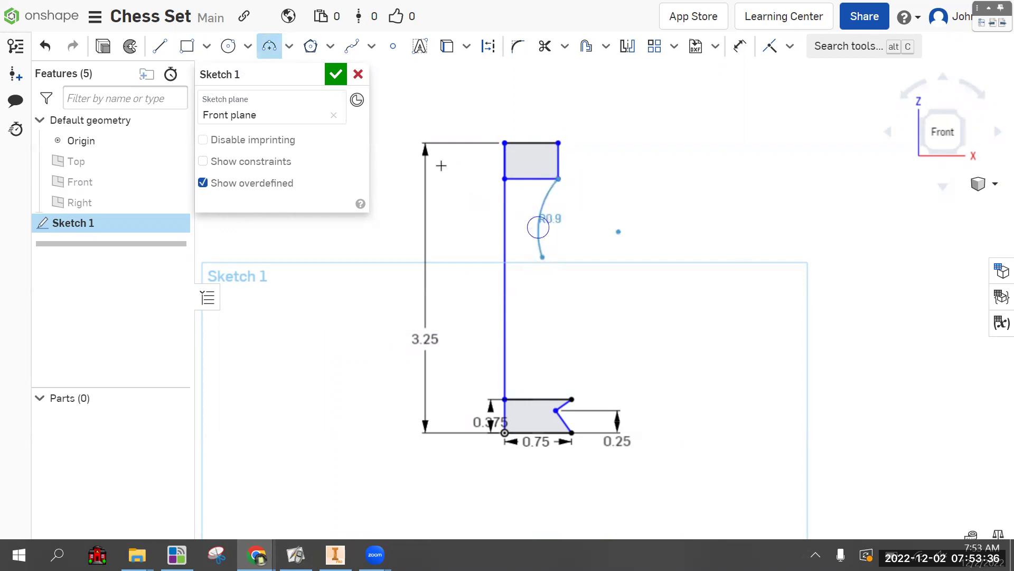
# Step: Add a Ø0.168 circle at the arc's end and a 3-point arc down to the base line
pyautogui.click(228, 46)
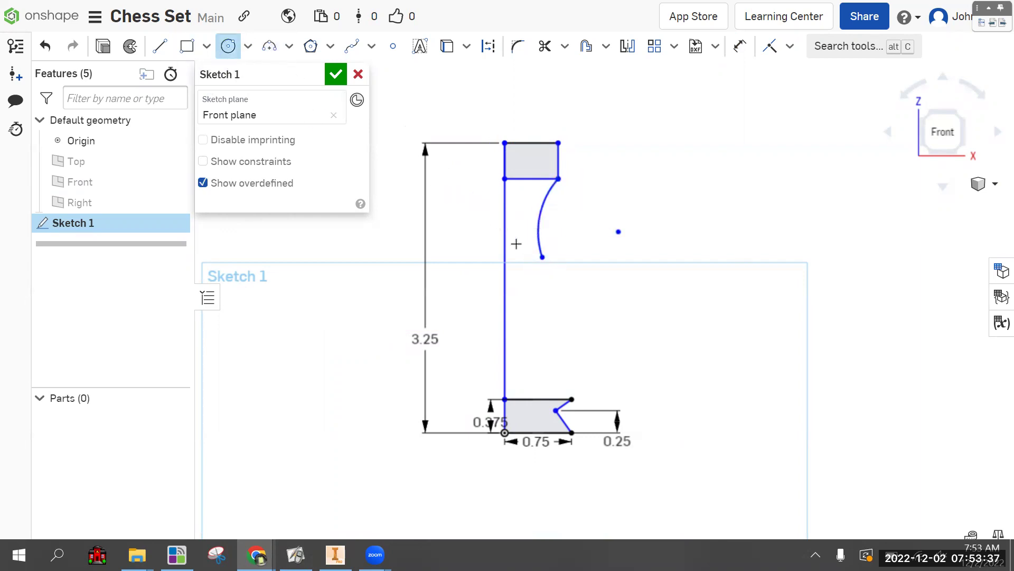
pyautogui.click(543, 257)
pyautogui.click(549, 257)
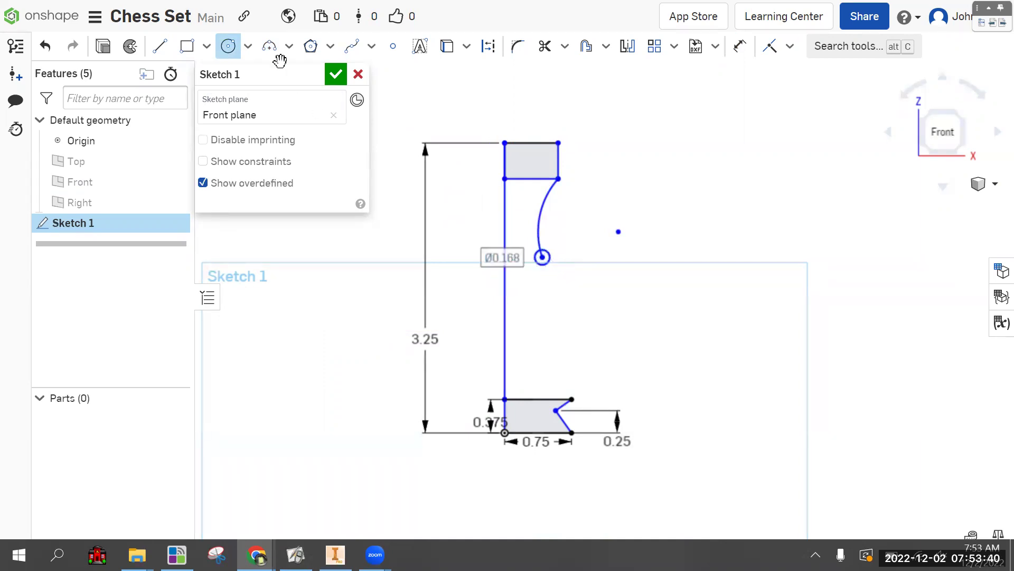
pyautogui.click(269, 46)
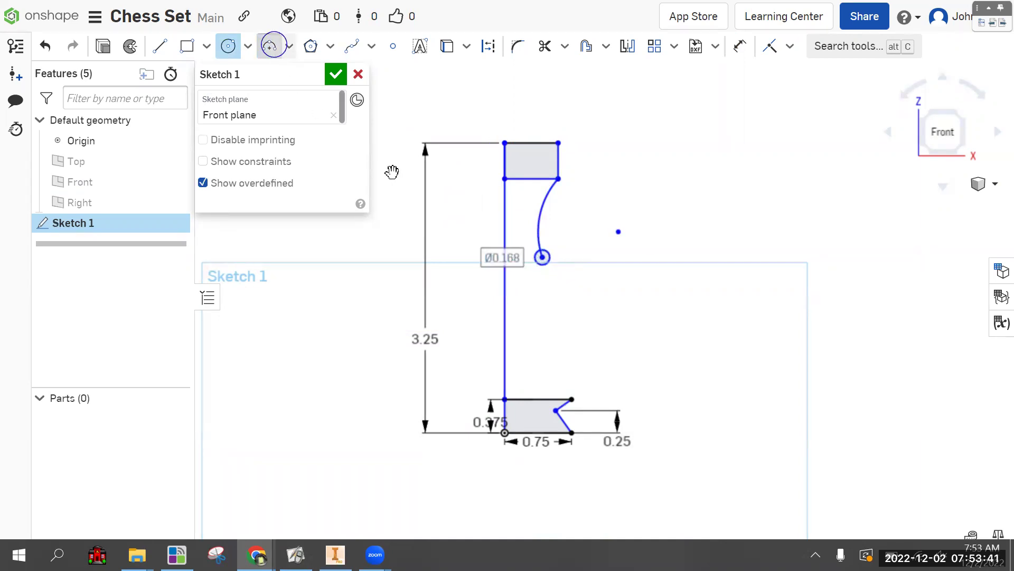
pyautogui.click(543, 258)
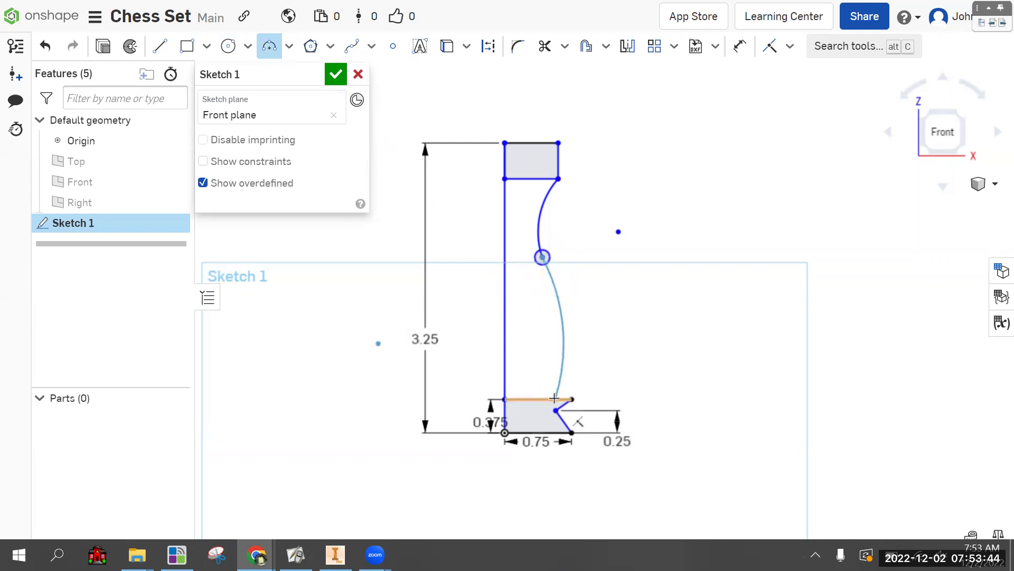
pyautogui.click(554, 398)
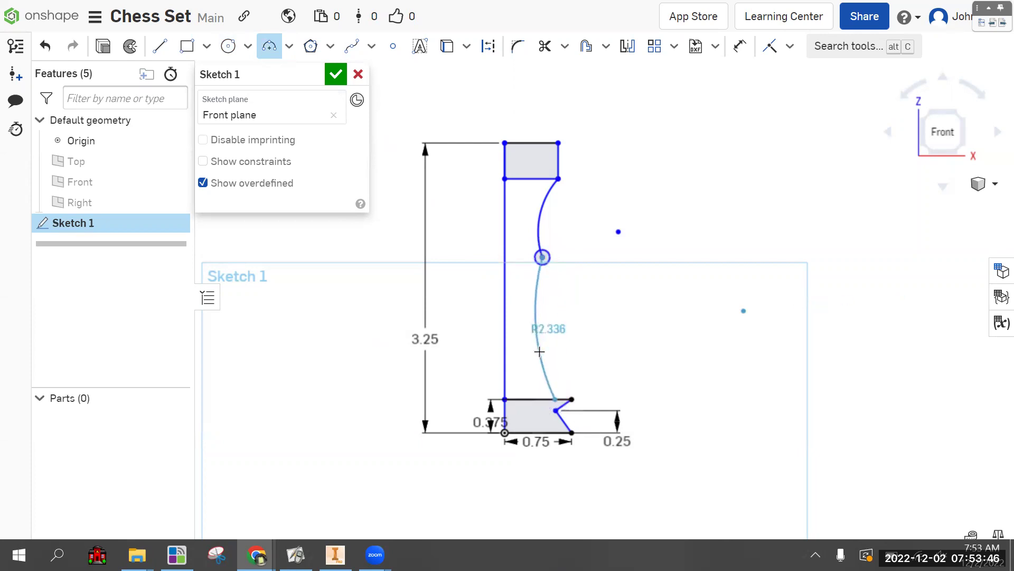
pyautogui.click(540, 351)
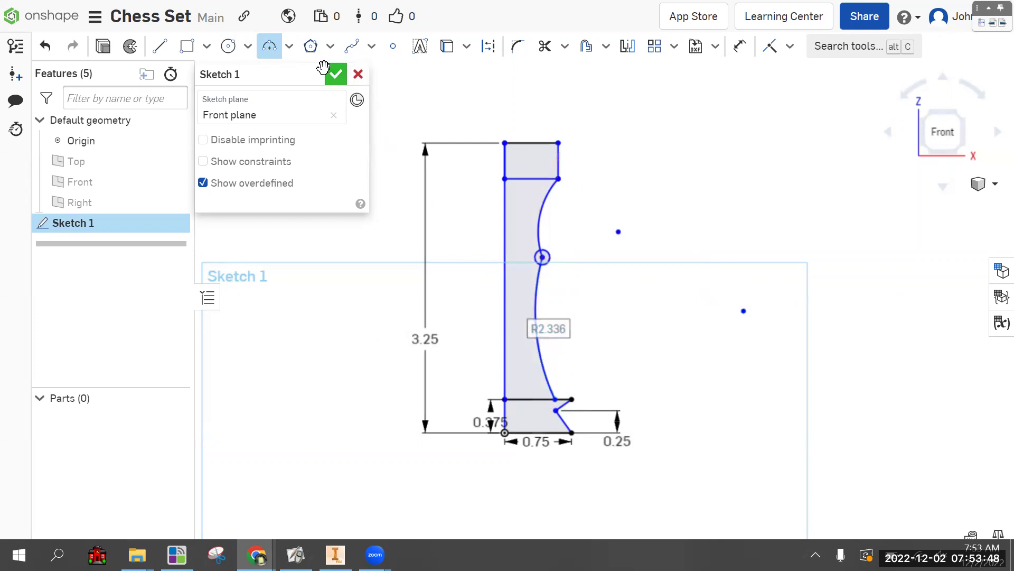
# Step: Finish Sketch 1 and select all its regions for a revolve
pyautogui.click(336, 74)
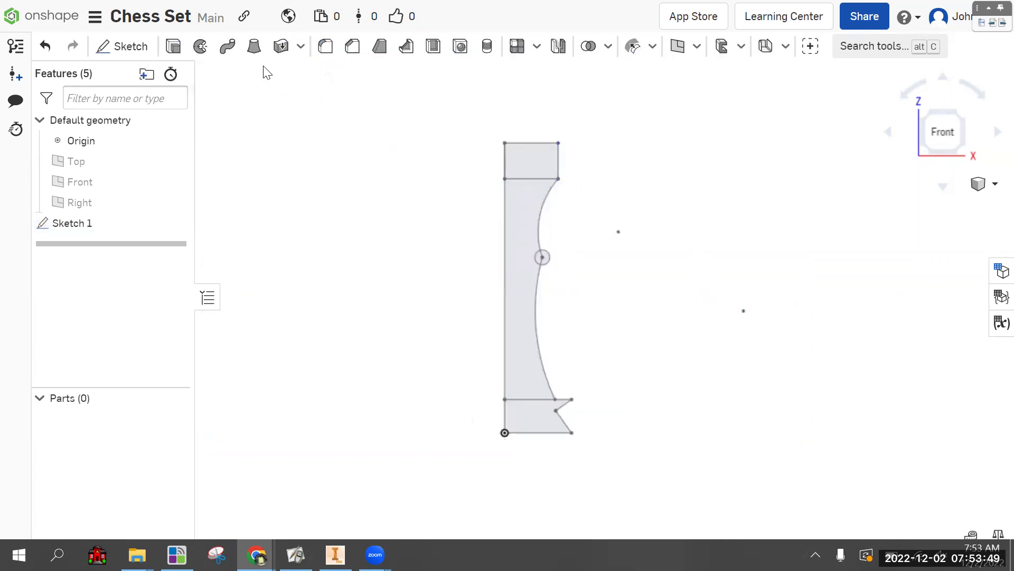
pyautogui.click(202, 47)
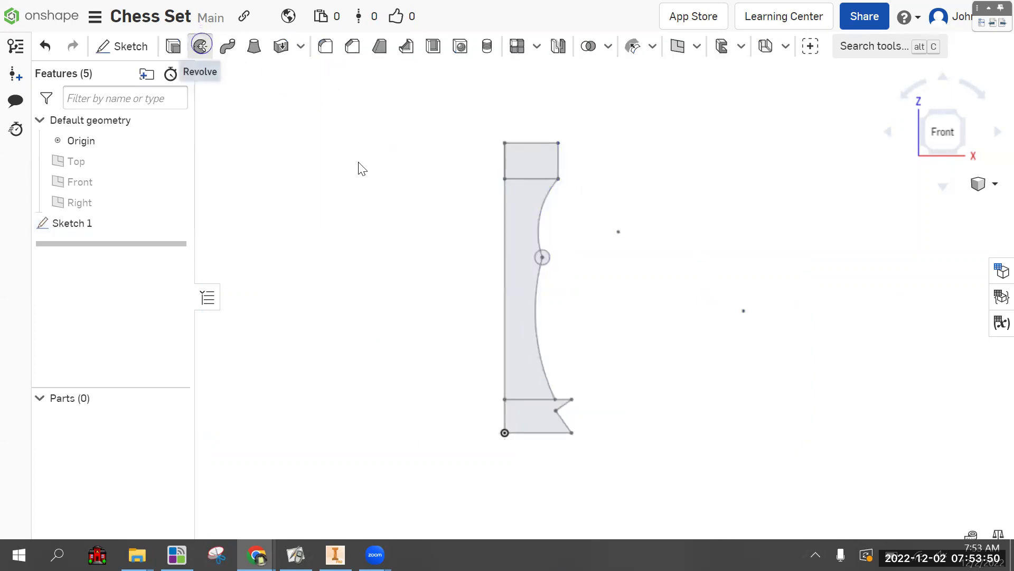
pyautogui.click(526, 244)
pyautogui.scroll(5, 533, 262)
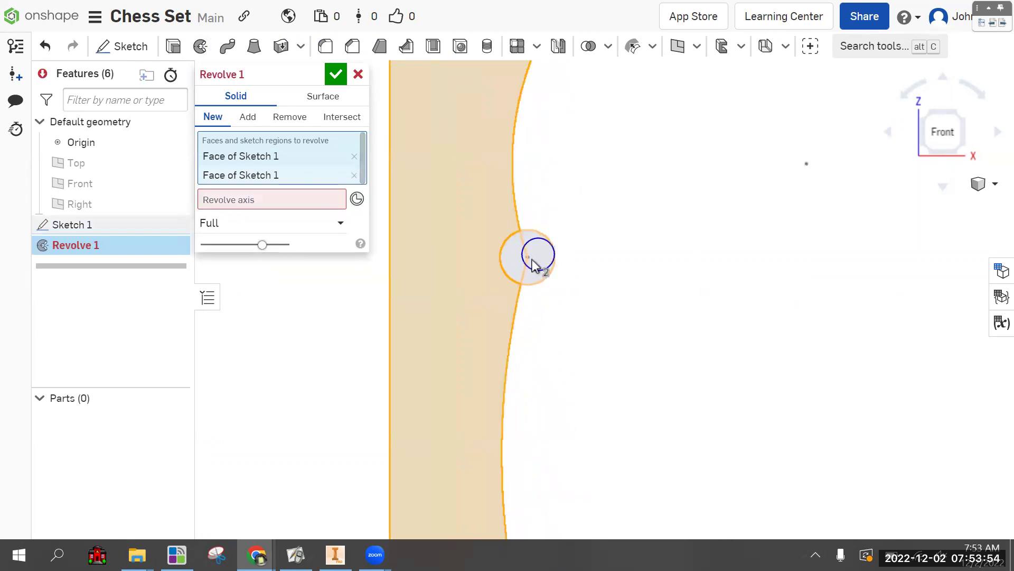
pyautogui.click(525, 259)
pyautogui.click(519, 257)
pyautogui.scroll(-2, 564, 257)
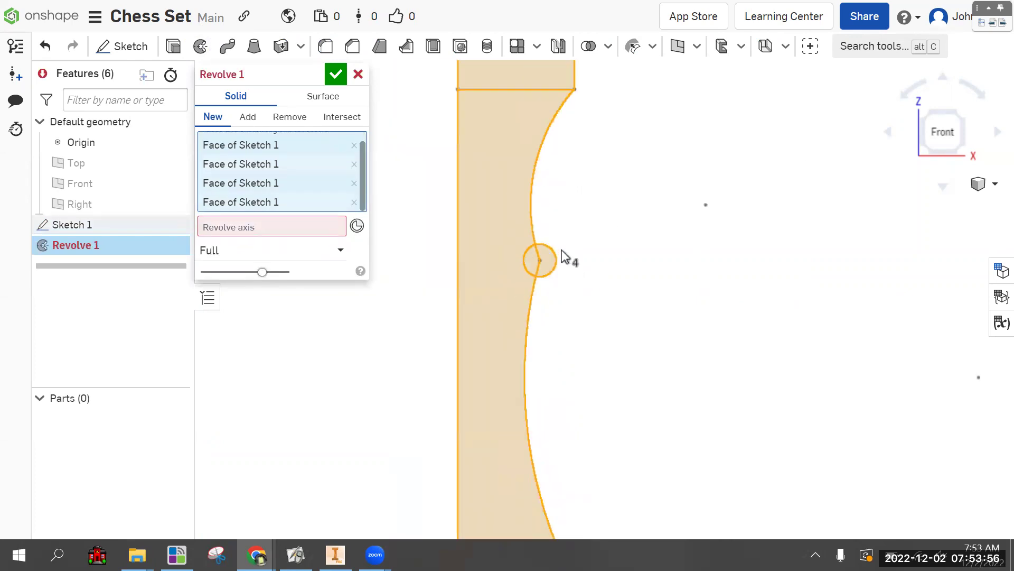
pyautogui.scroll(-2, 564, 257)
pyautogui.click(535, 427)
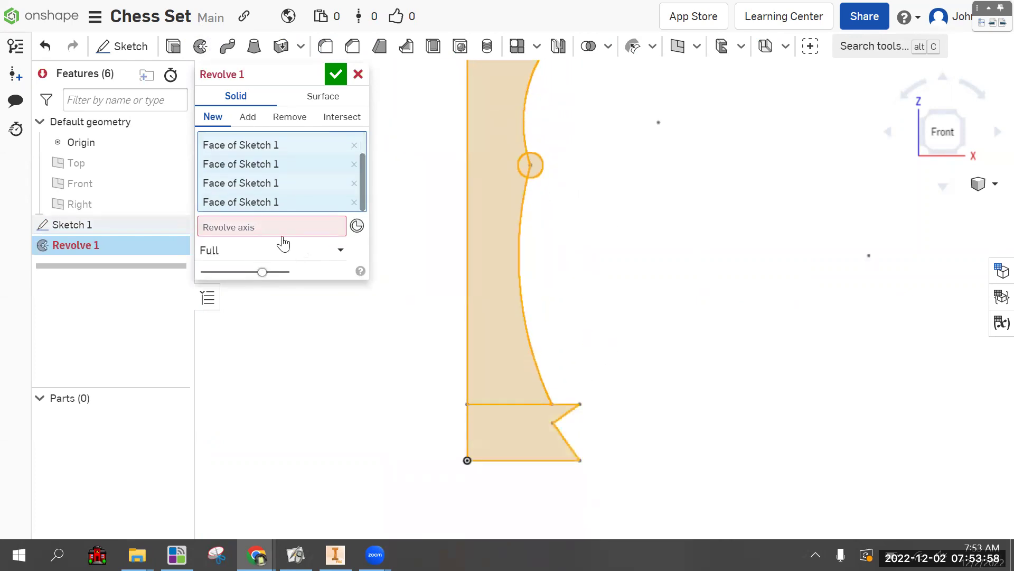
# Step: Revolve the regions a full turn about the sketch's left edge into Part 1
pyautogui.click(274, 227)
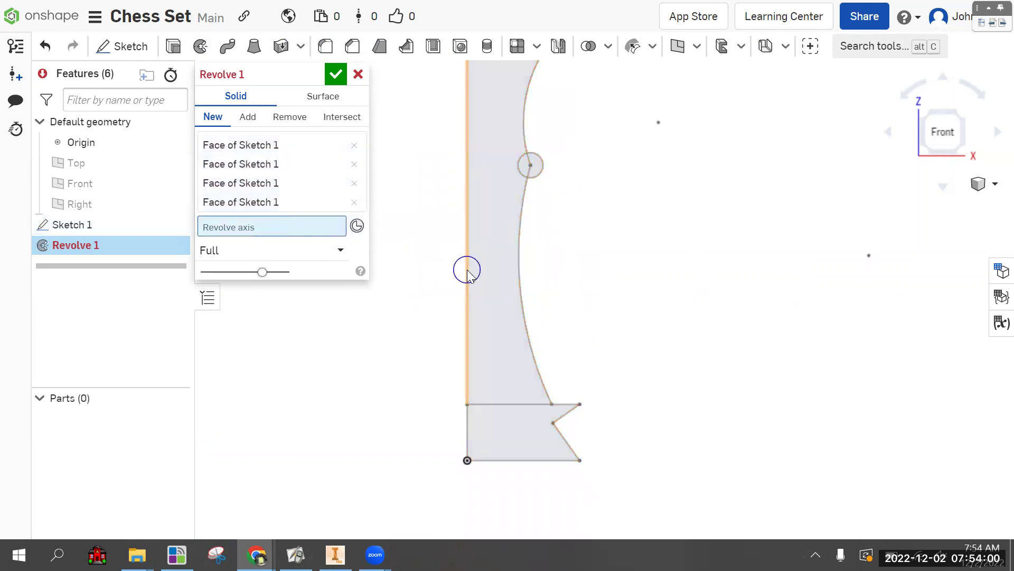
pyautogui.click(467, 271)
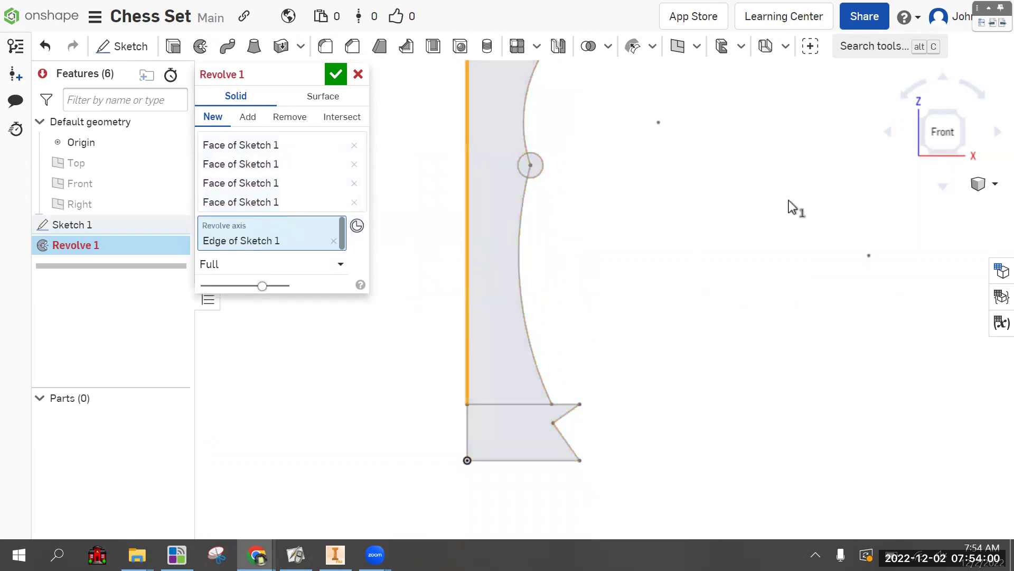
pyautogui.click(962, 113)
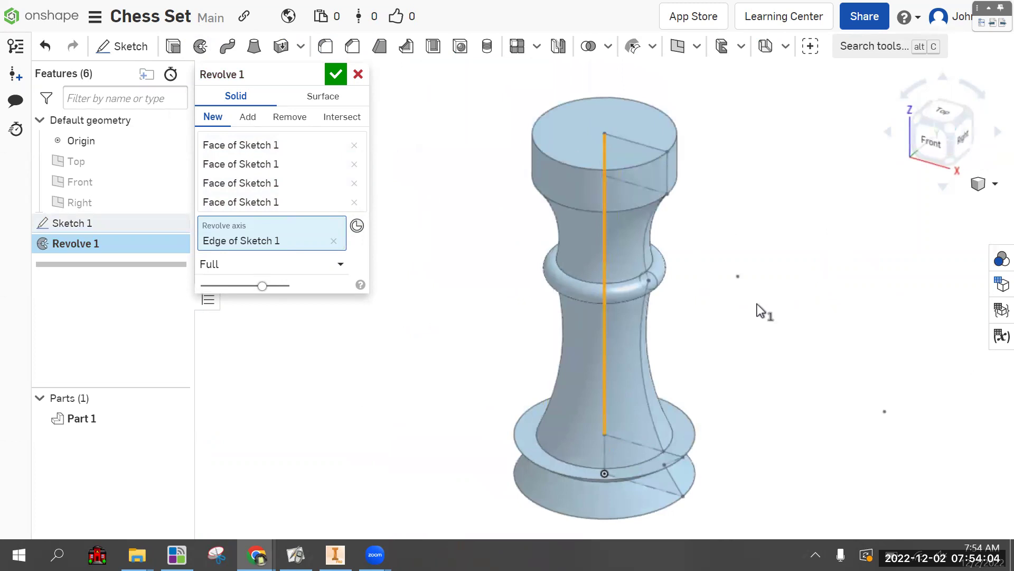
pyautogui.click(335, 75)
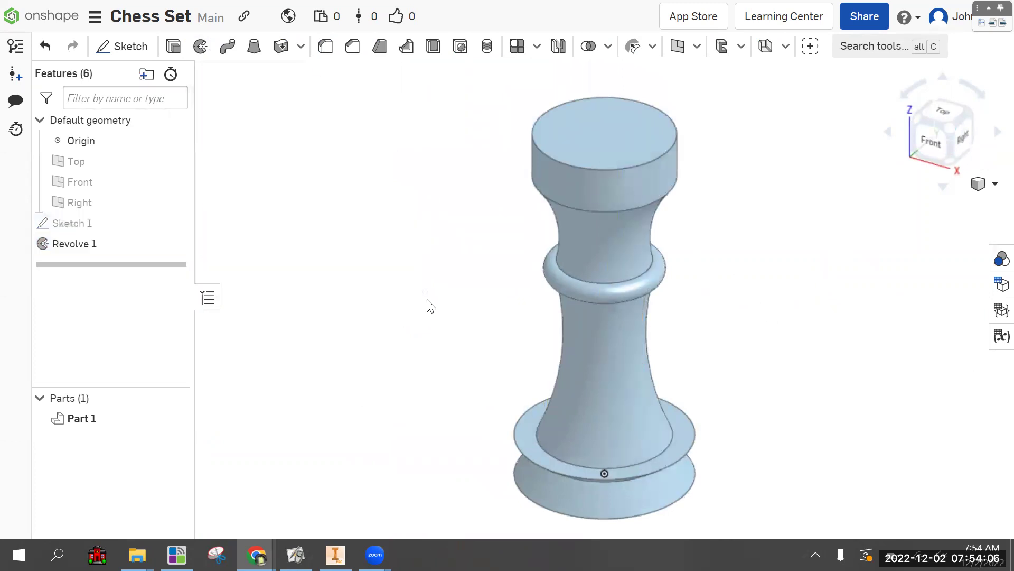
pyautogui.moveTo(440, 316)
pyautogui.mouseDown(button='right')
pyautogui.moveTo(448, 285)
pyautogui.moveTo(432, 299)
pyautogui.mouseUp(button='right')
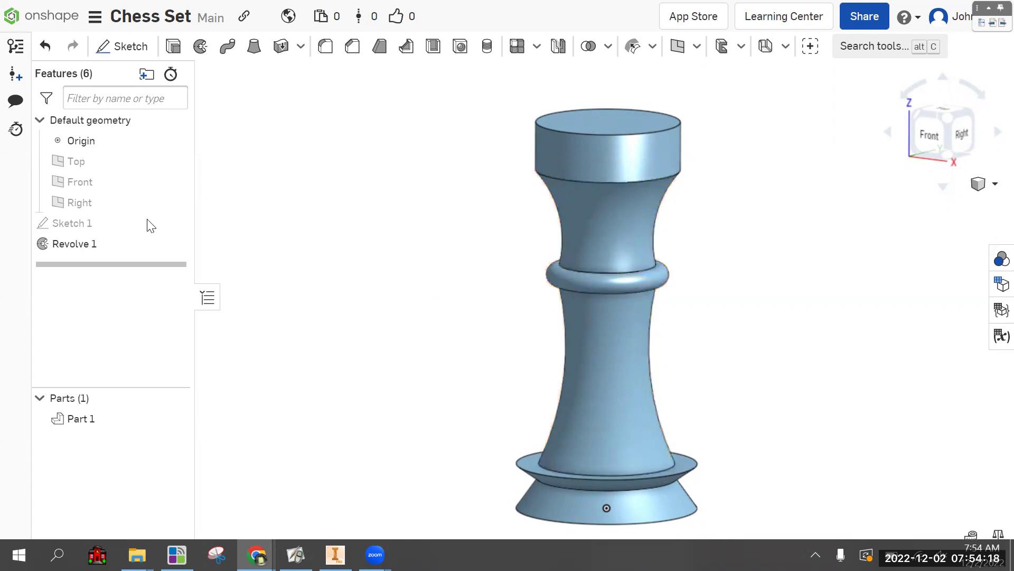
# Step: Delete the Revolve 1 feature from the Features list
pyautogui.rightClick(80, 240)
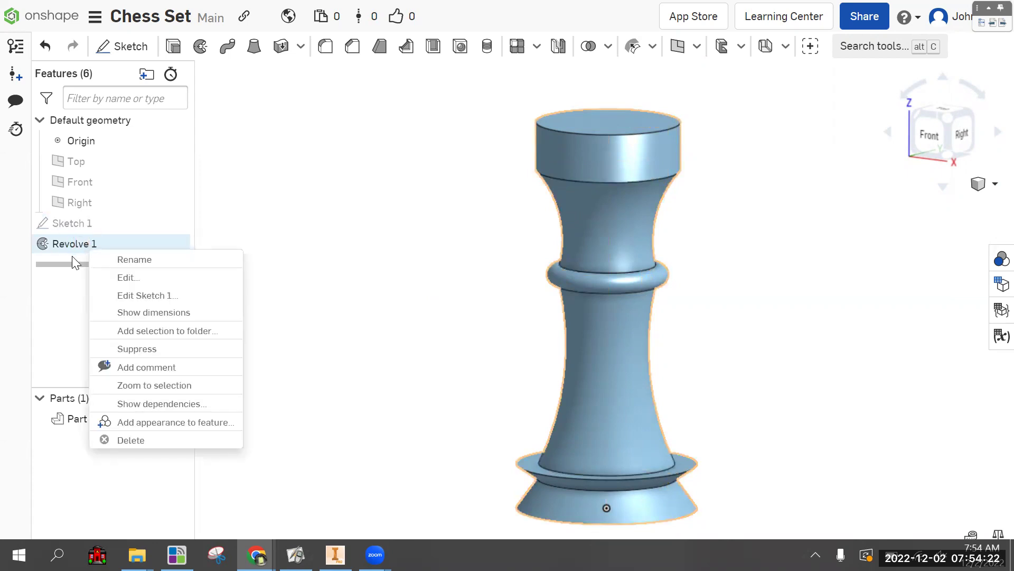
pyautogui.click(136, 440)
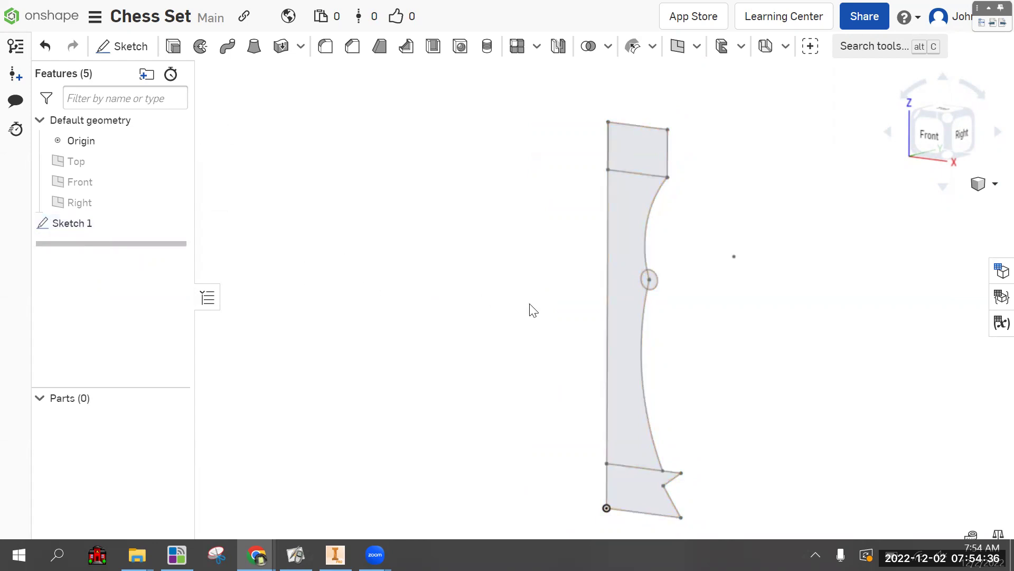
# Step: Reopen Sketch 1, lower the curve's middle point and make the top block taller
pyautogui.doubleClick(64, 231)
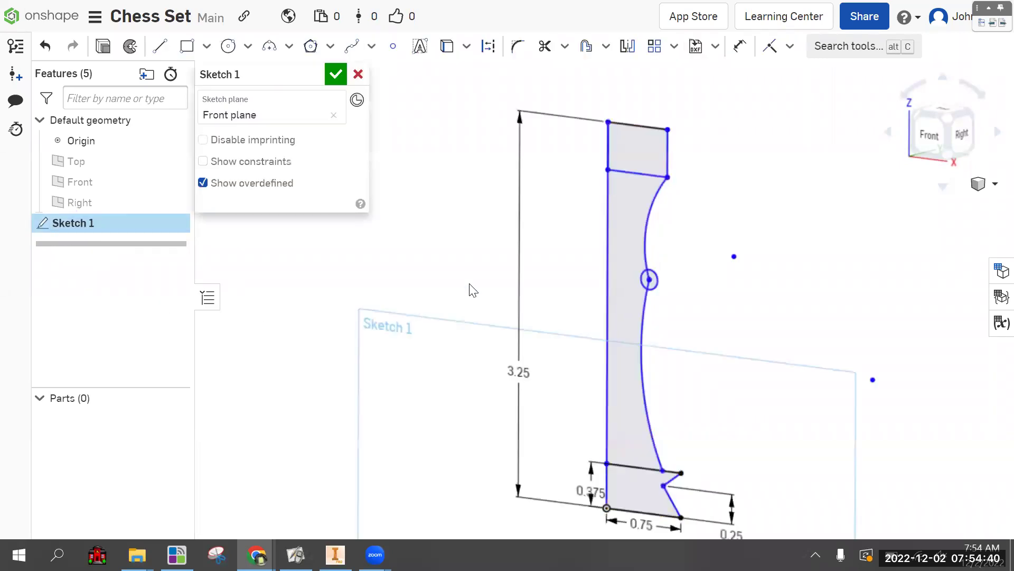
pyautogui.click(928, 137)
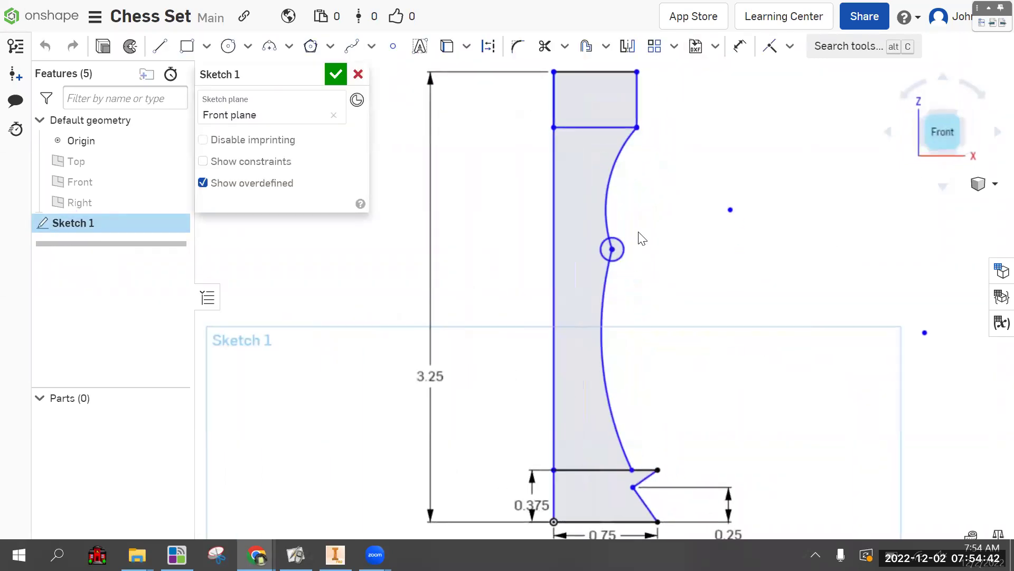
pyautogui.moveTo(611, 247); pyautogui.dragTo(601, 297)
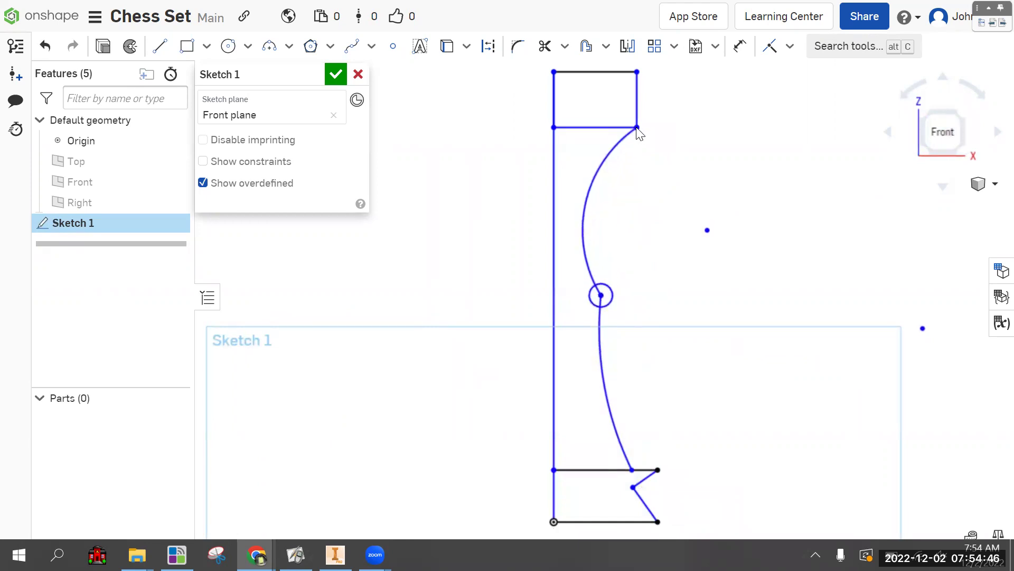
pyautogui.moveTo(639, 138); pyautogui.dragTo(638, 164)
pyautogui.click(601, 295)
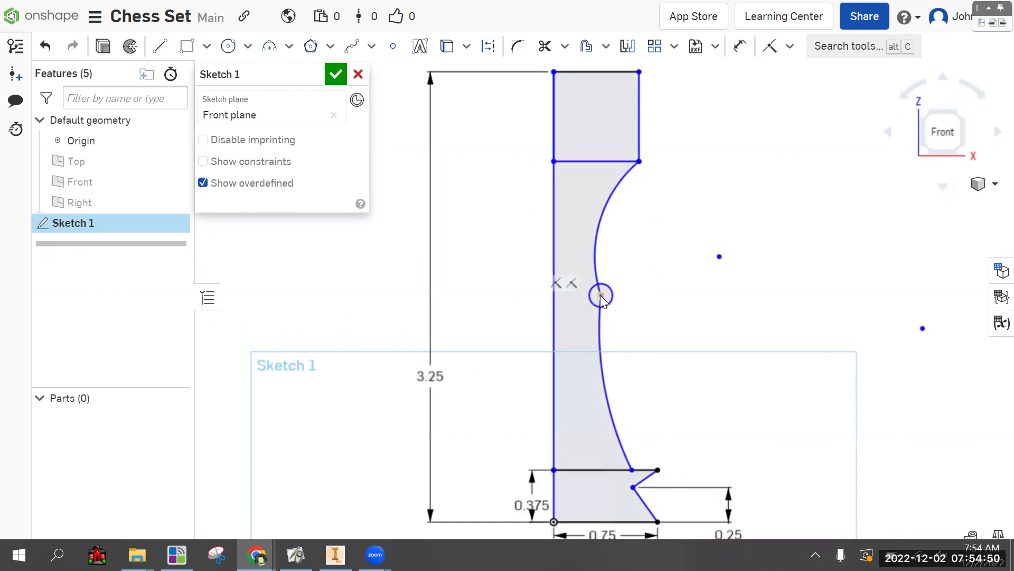
pyautogui.moveTo(598, 307); pyautogui.dragTo(601, 306)
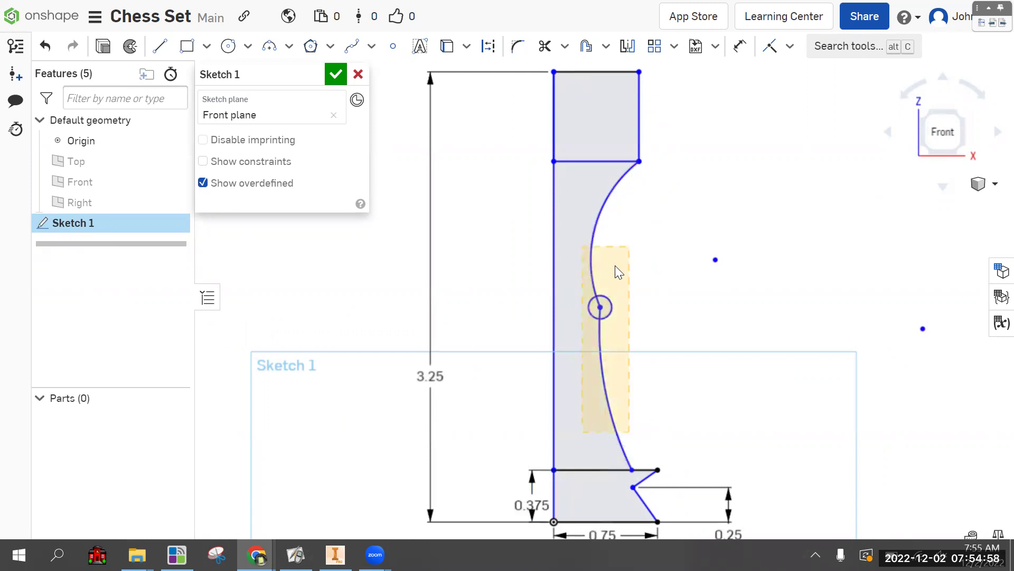
# Step: Replace the curved side with a new 3-point arc carrying a Ø0.177 circle
pyautogui.click(616, 294)
pyautogui.press('Delete')
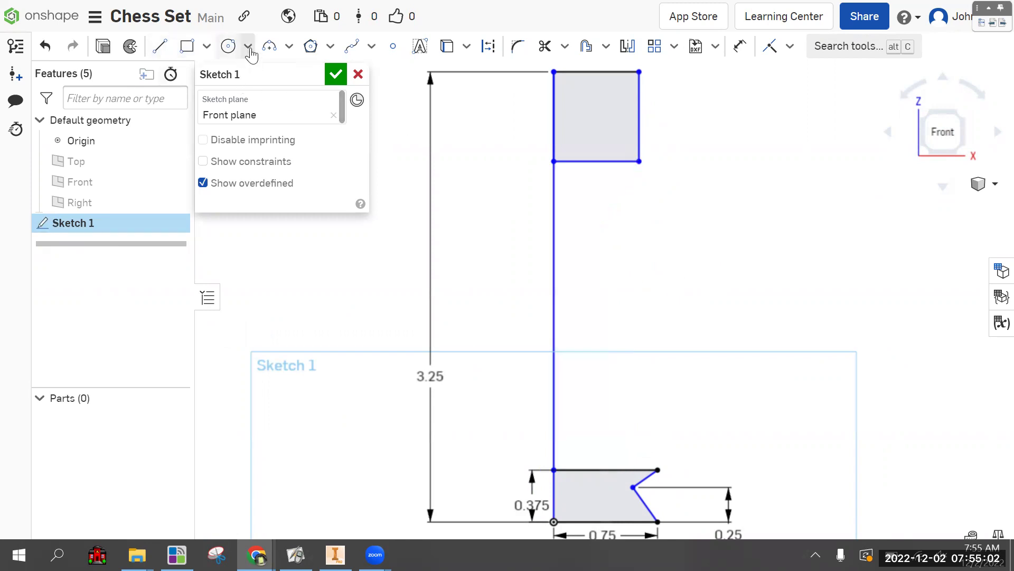
pyautogui.click(269, 46)
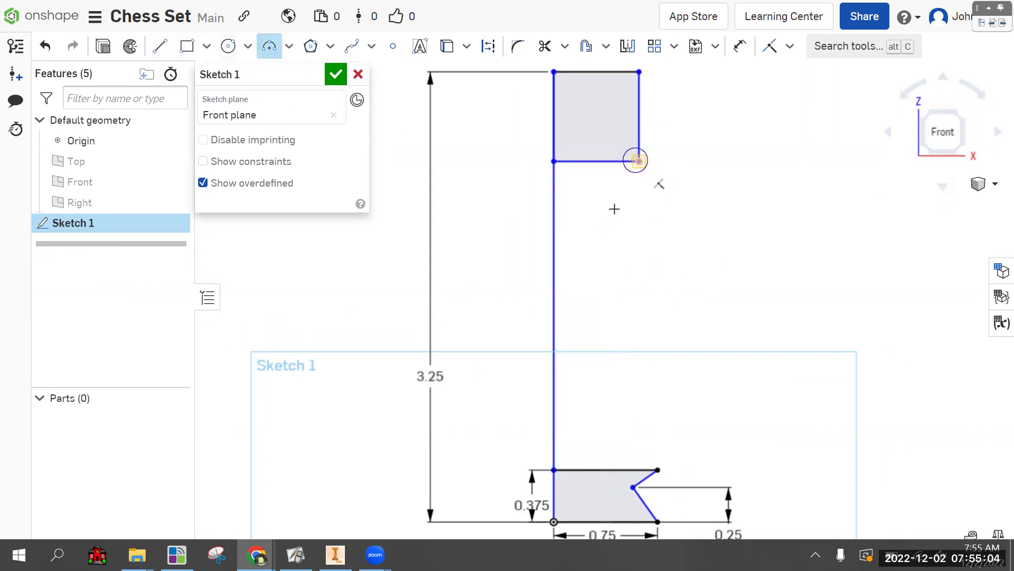
pyautogui.click(639, 161)
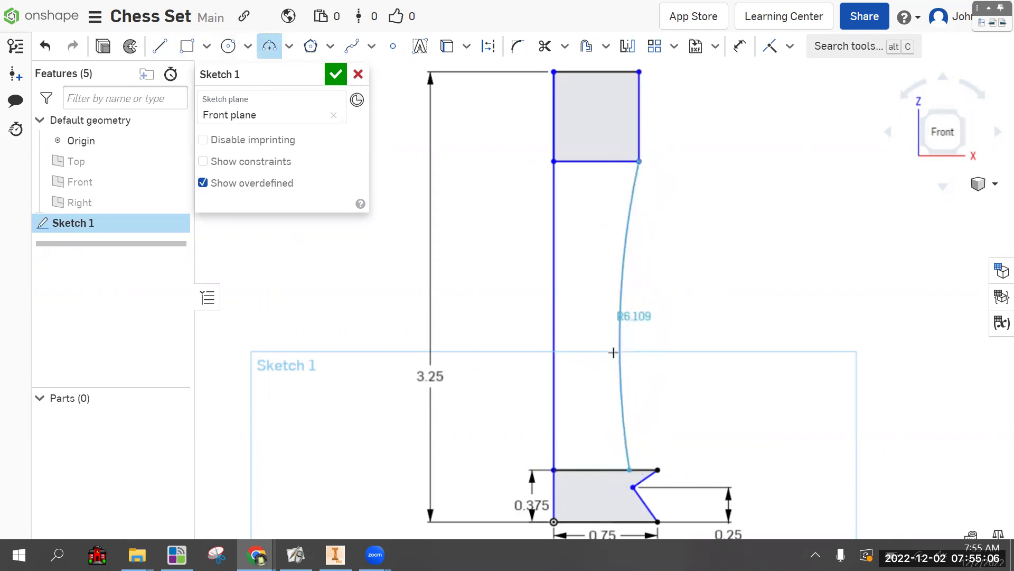
pyautogui.click(597, 330)
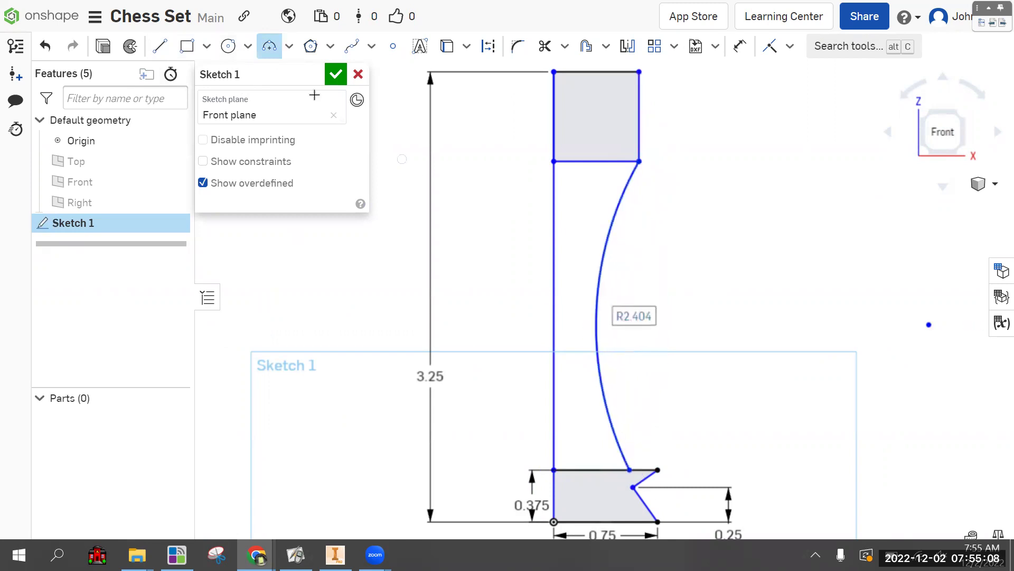
pyautogui.press('c')
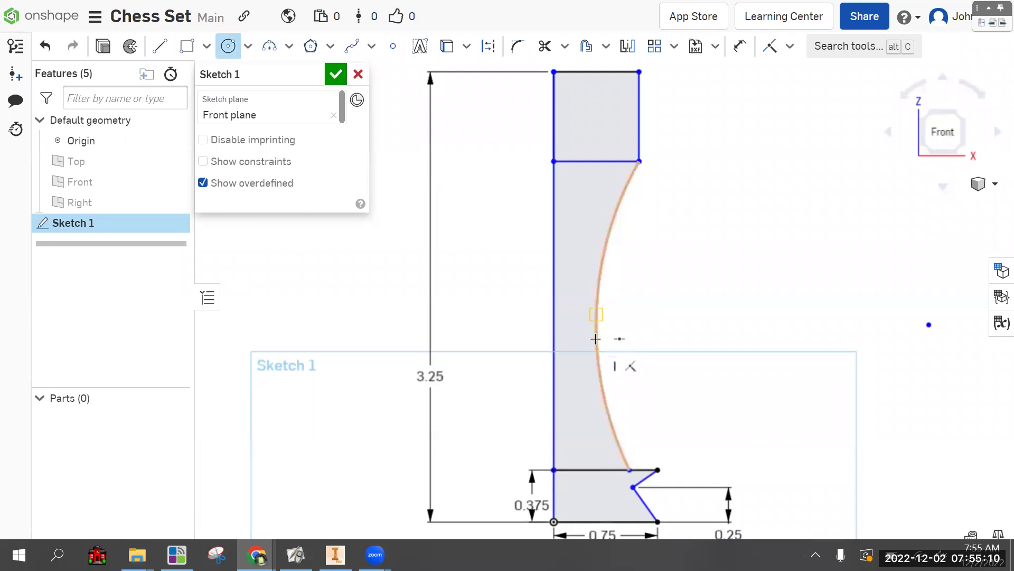
pyautogui.click(597, 348)
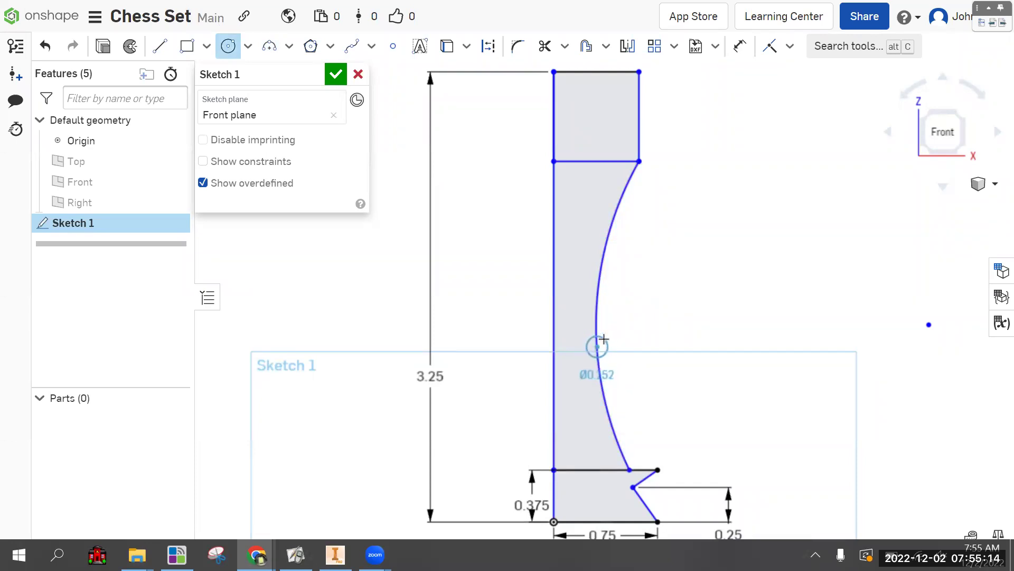
pyautogui.click(605, 338)
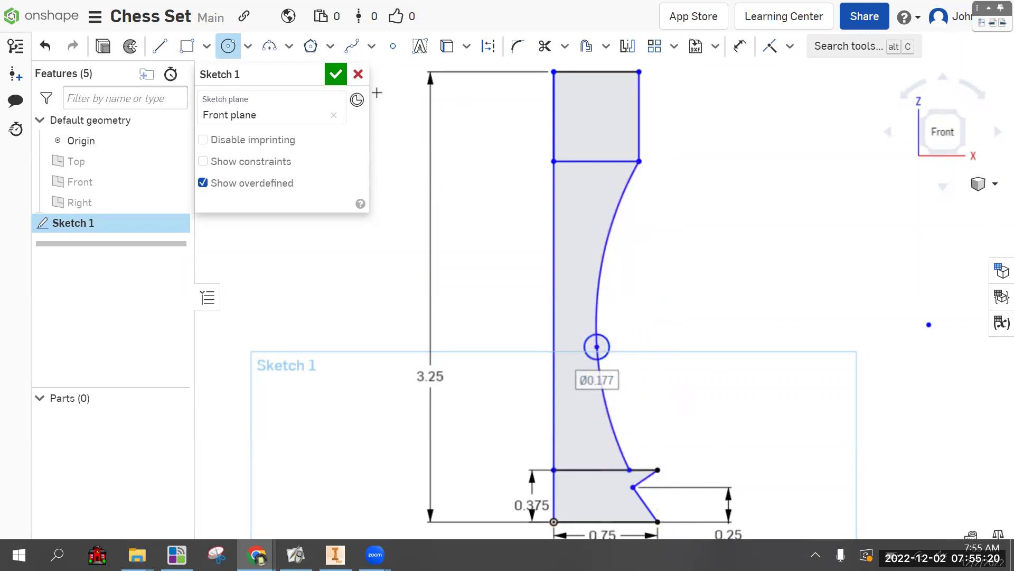
# Step: Finish the sketch and select the top, curved, circle and bottom regions for a revolve
pyautogui.click(335, 74)
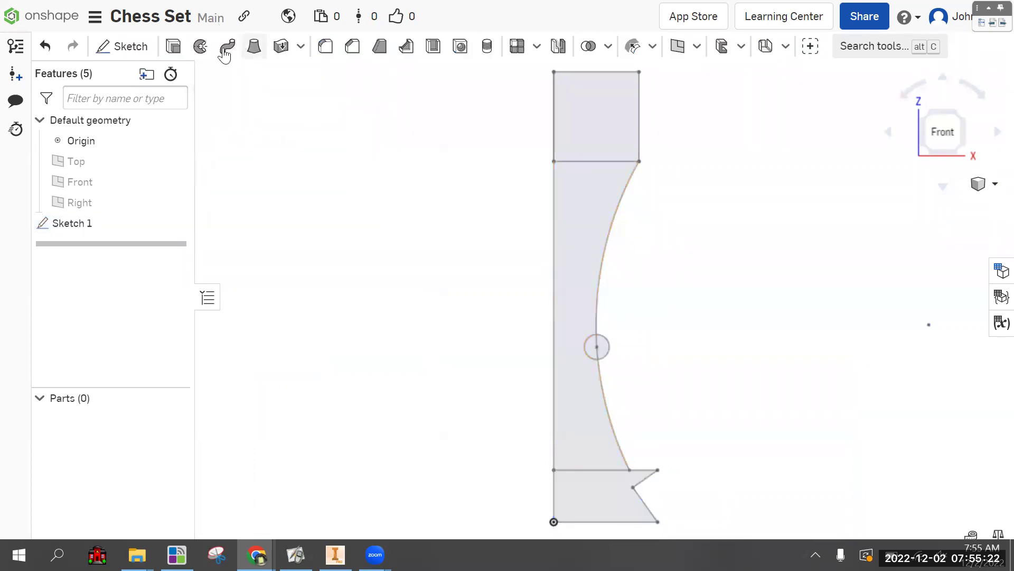
pyautogui.click(200, 46)
pyautogui.click(612, 130)
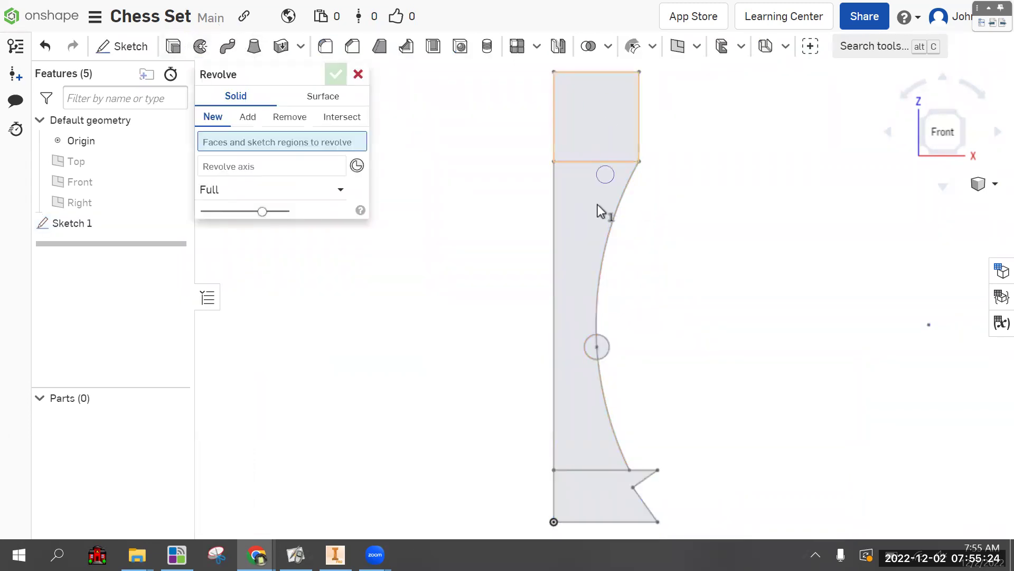
pyautogui.click(593, 329)
pyautogui.click(600, 349)
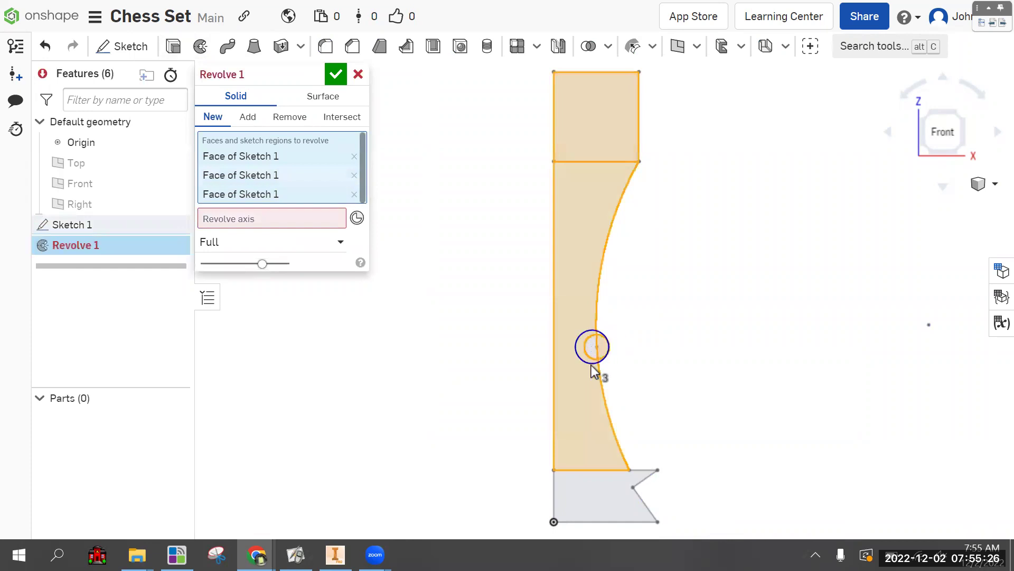
pyautogui.click(592, 348)
pyautogui.click(592, 494)
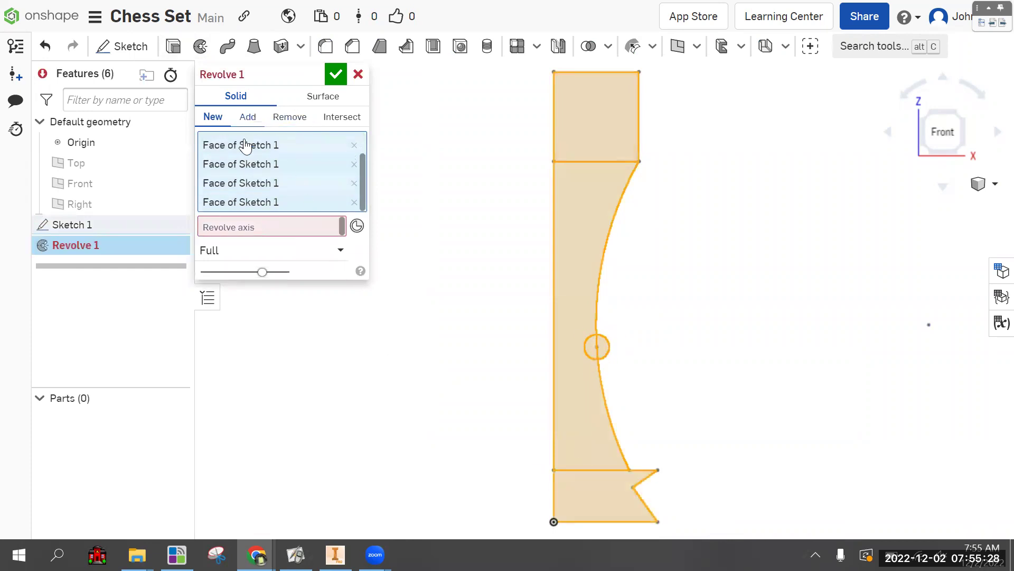
# Step: Revolve them a full turn around the left vertical edge and view the part in 3D
pyautogui.click(256, 227)
pyautogui.click(555, 243)
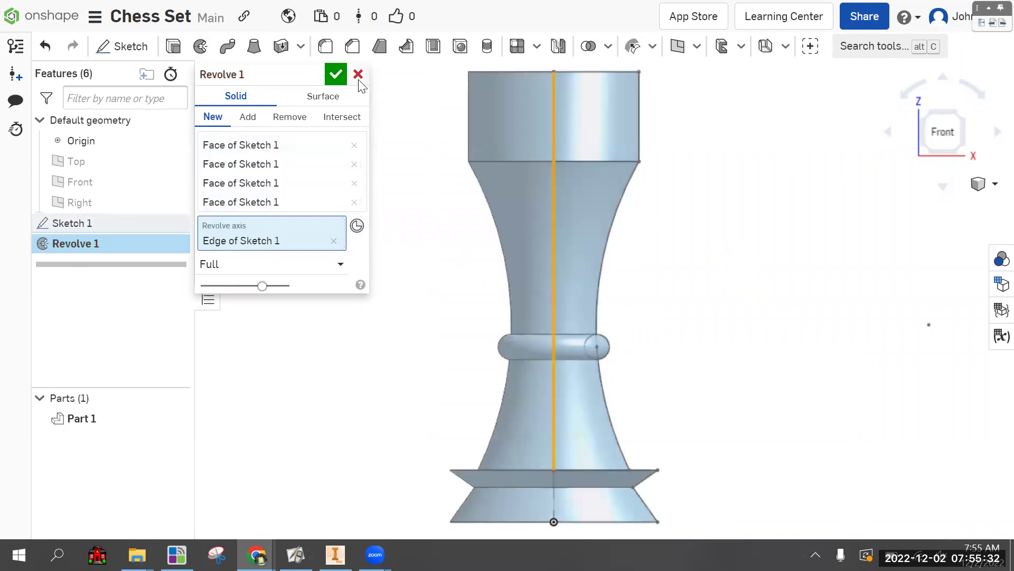
pyautogui.click(336, 74)
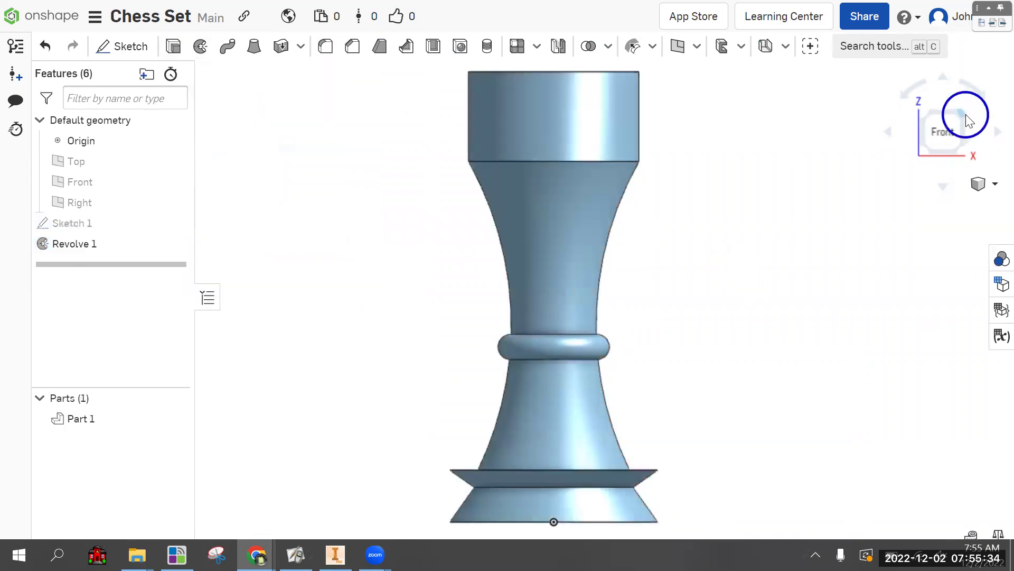
pyautogui.click(964, 113)
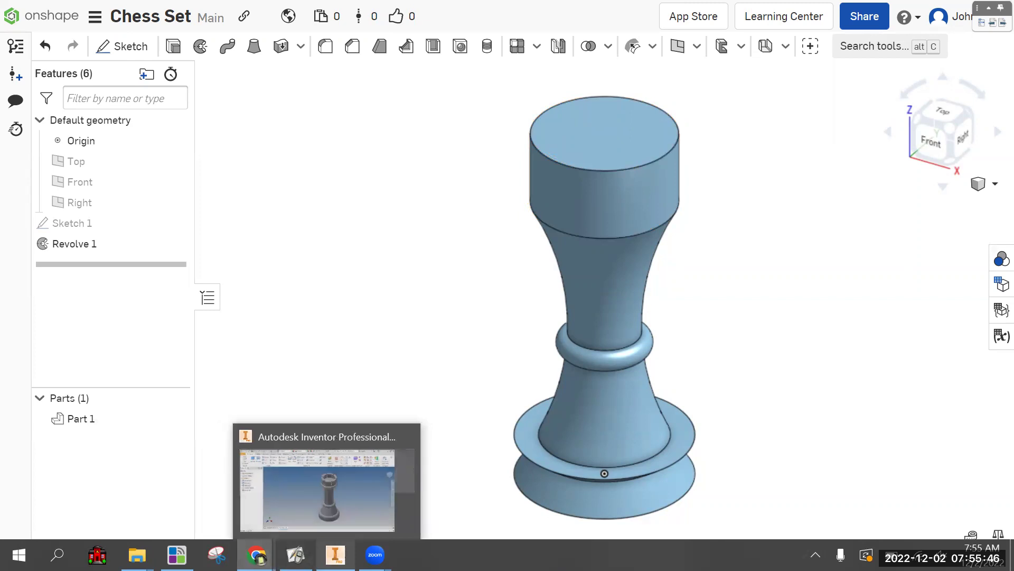
pyautogui.click(335, 554)
pyautogui.scroll(-1, 600, 169)
pyautogui.scroll(4, 622, 214)
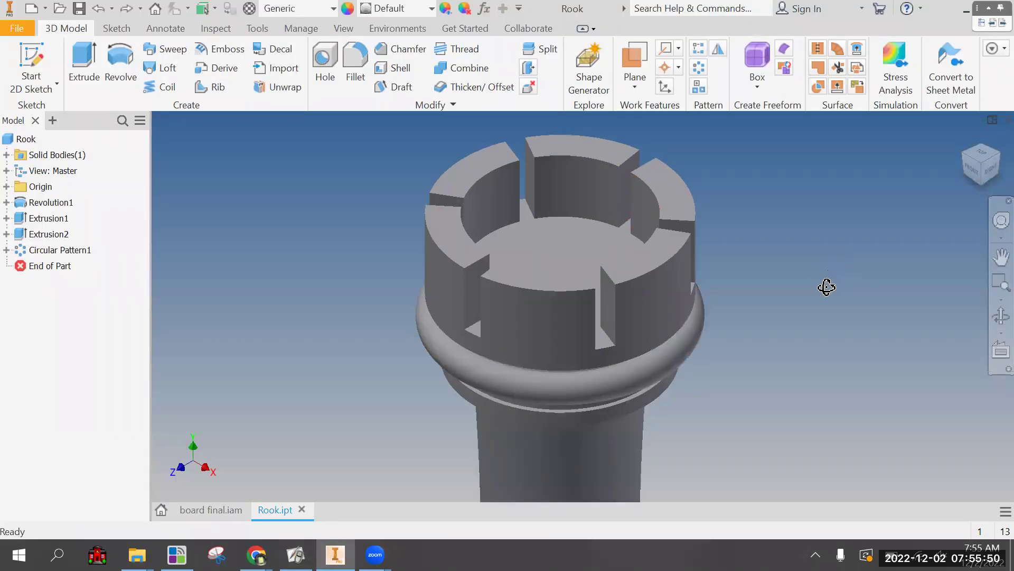
pyautogui.keyDown('shift'); pyautogui.moveTo(826, 287); pyautogui.dragTo(815, 248, button='middle'); pyautogui.keyUp('shift')
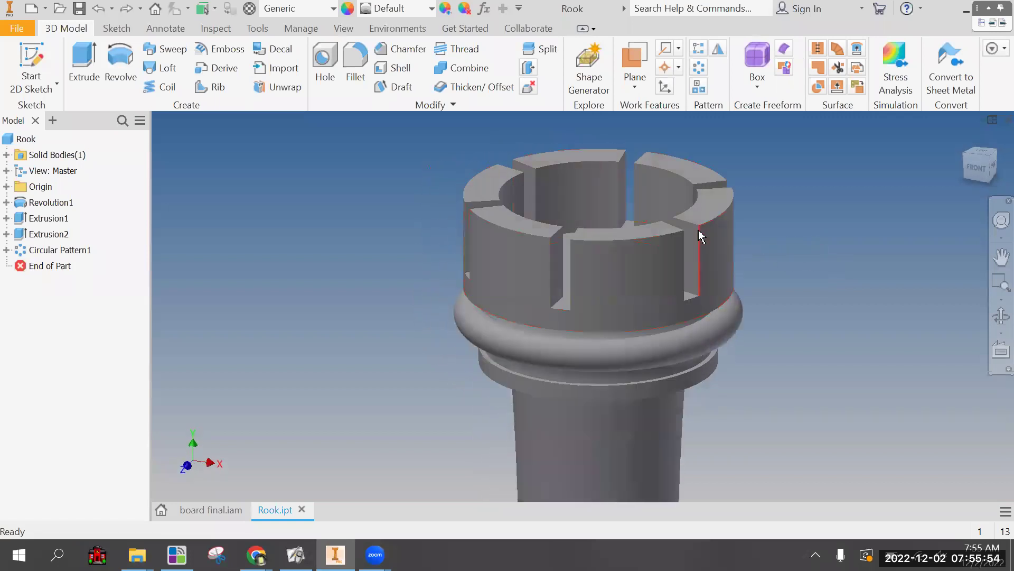
pyautogui.scroll(2, 645, 220)
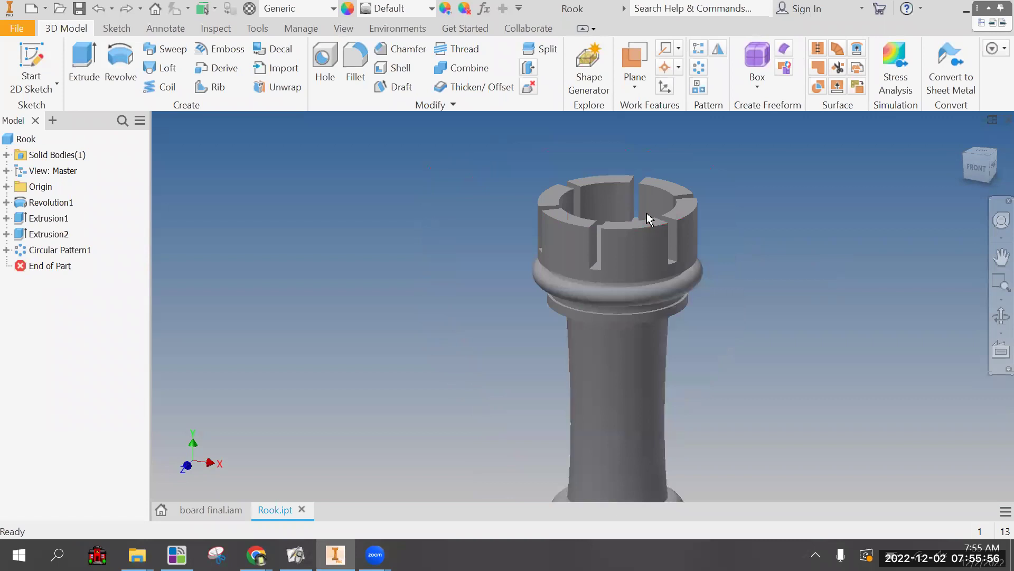
pyautogui.scroll(-6, 645, 220)
pyautogui.keyDown('shift'); pyautogui.moveTo(616, 211); pyautogui.dragTo(605, 261, button='middle'); pyautogui.keyUp('shift')
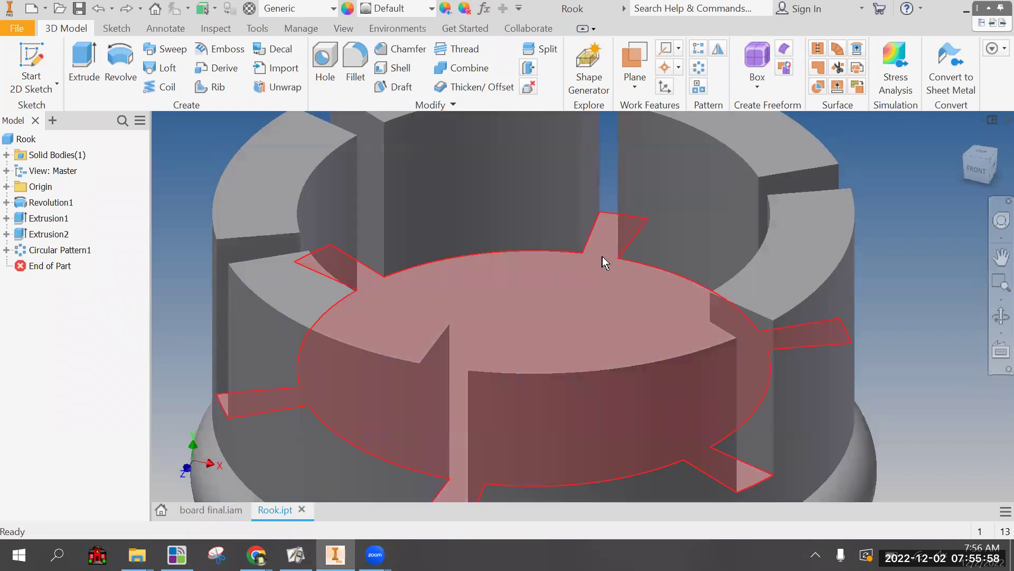
pyautogui.scroll(-2, 685, 289)
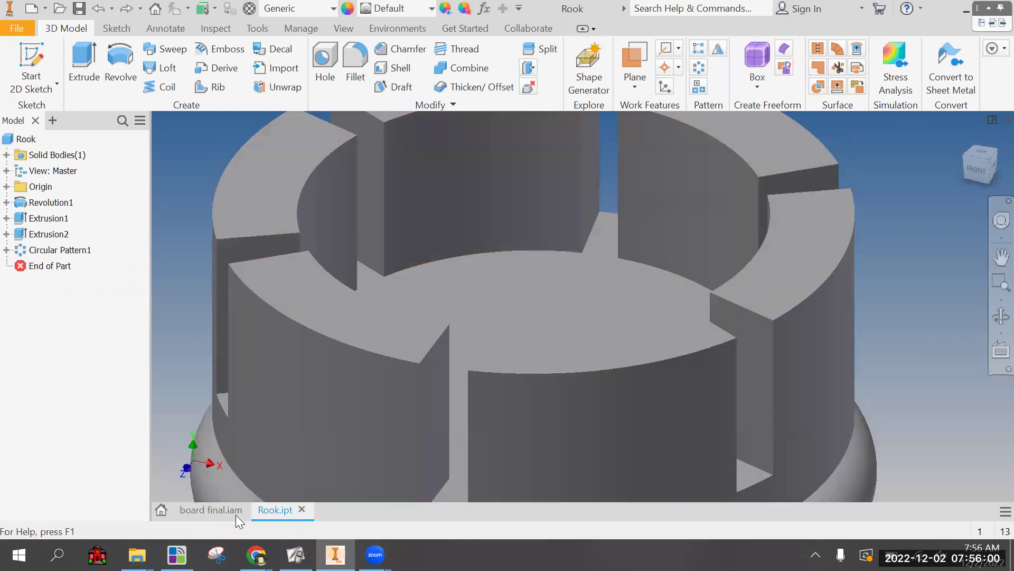
pyautogui.moveTo(257, 555)
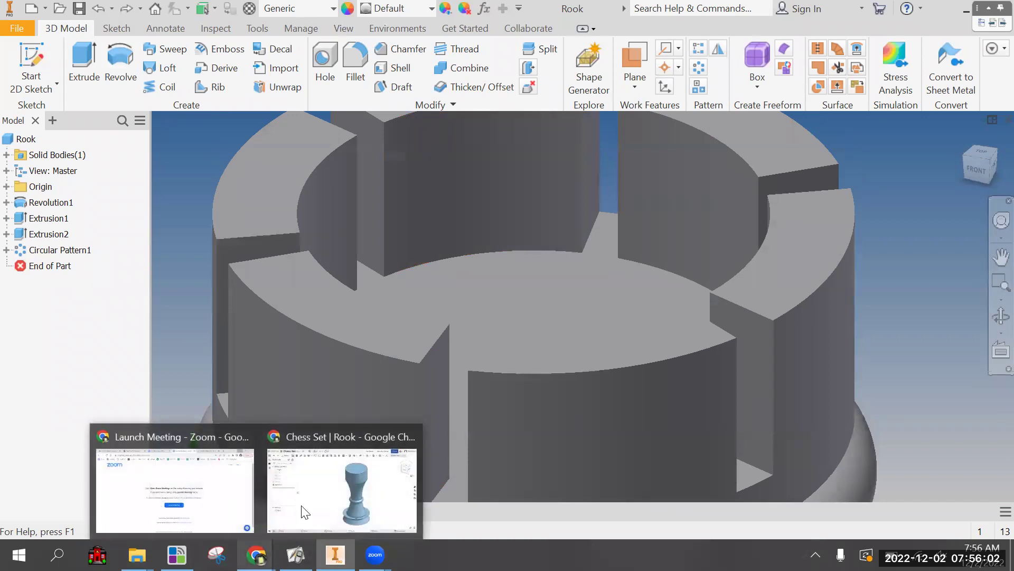
pyautogui.click(369, 475)
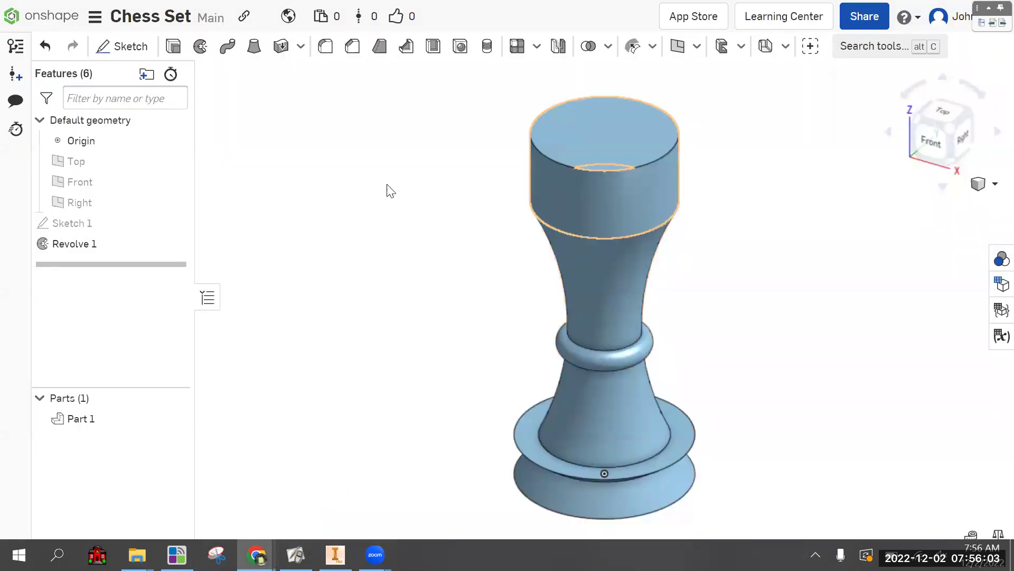
# Step: Start Sketch 2 on the piece's flat top face, viewed from the top
pyautogui.click(132, 47)
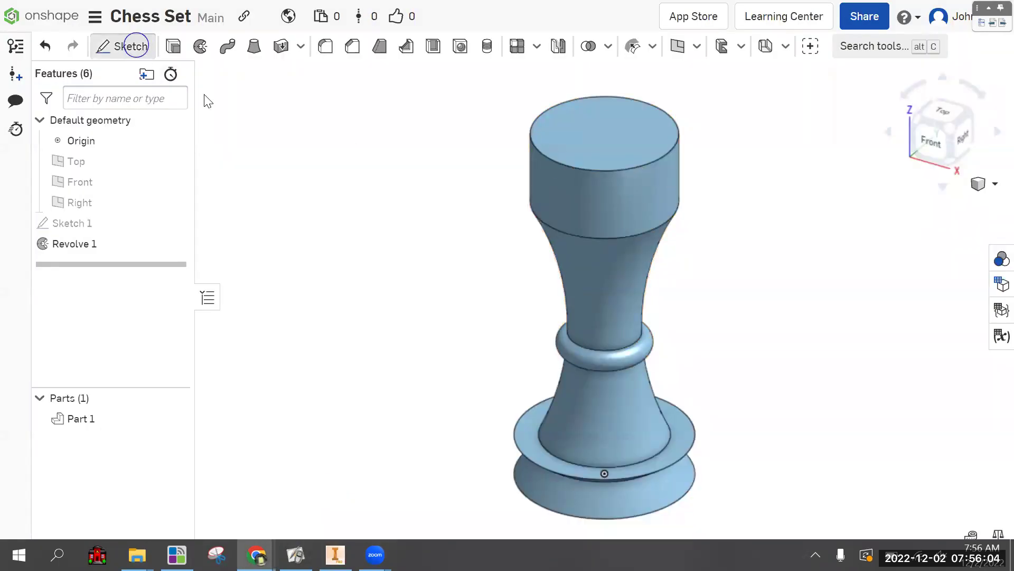
pyautogui.click(608, 123)
pyautogui.click(949, 111)
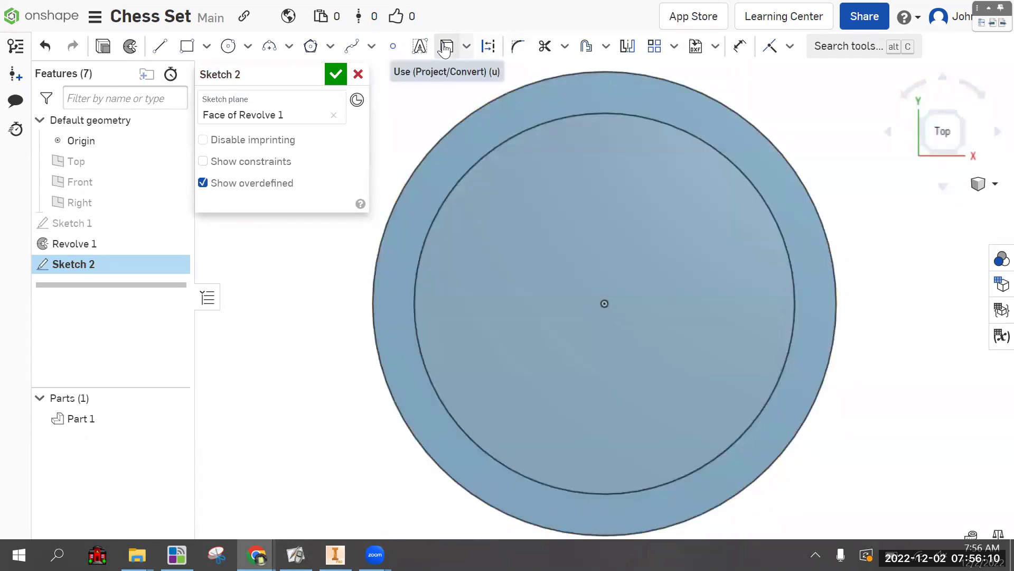
pyautogui.click(446, 49)
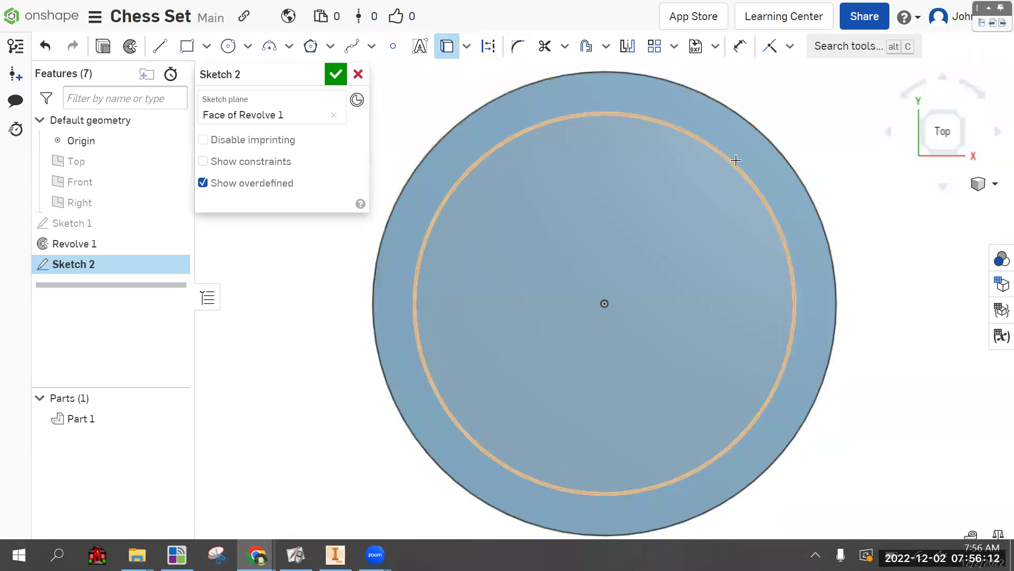
pyautogui.click(960, 151)
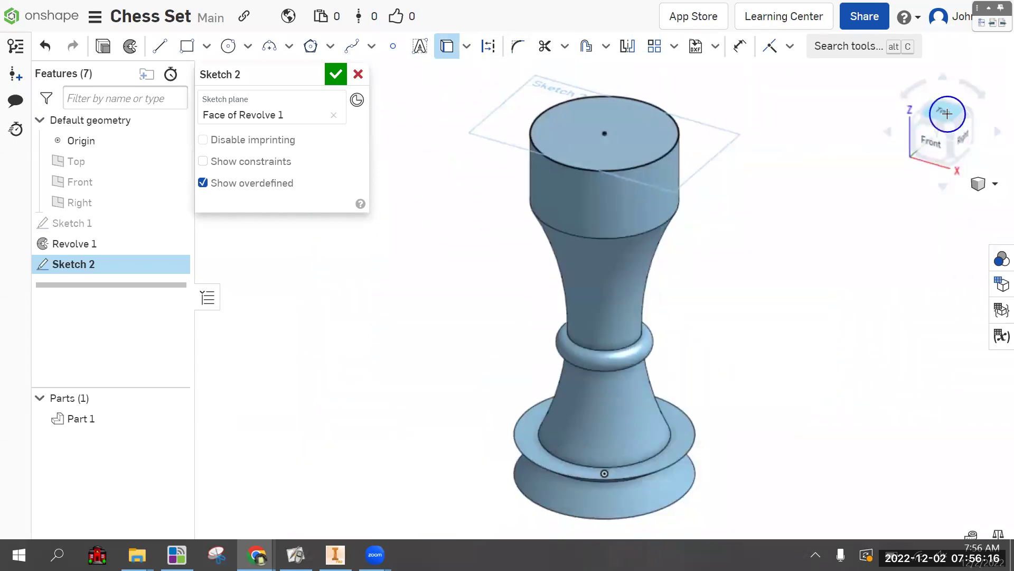
pyautogui.click(935, 121)
# Step: Draw a Ø0.849 circle centred on the origin and finish the sketch
pyautogui.click(228, 46)
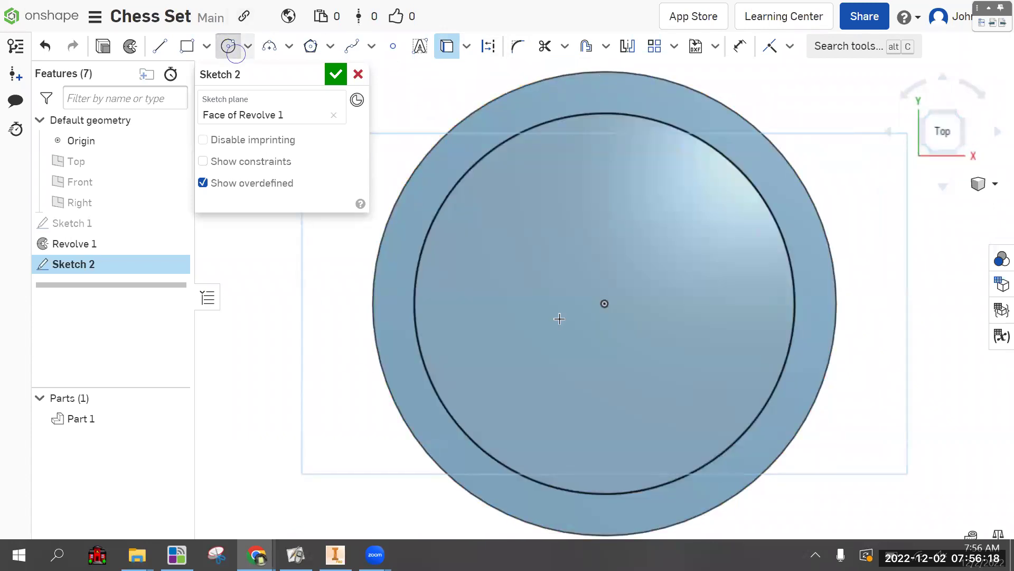
pyautogui.click(604, 303)
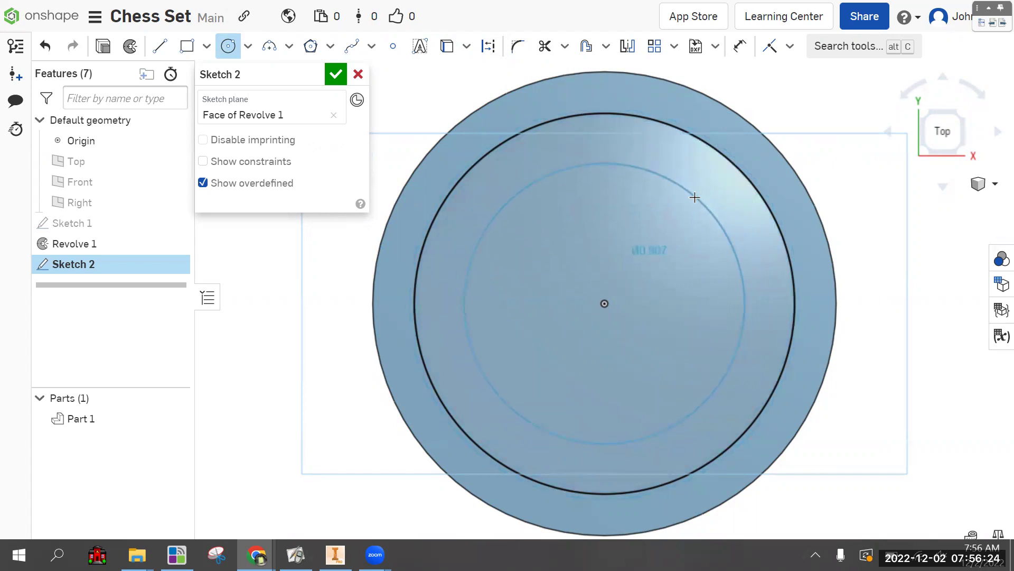
pyautogui.click(690, 201)
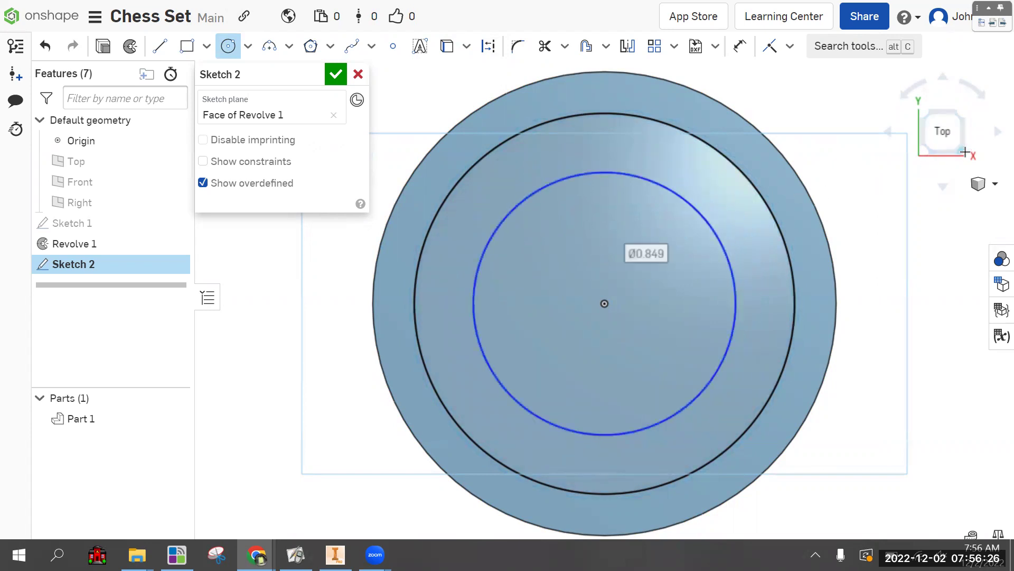
pyautogui.click(965, 152)
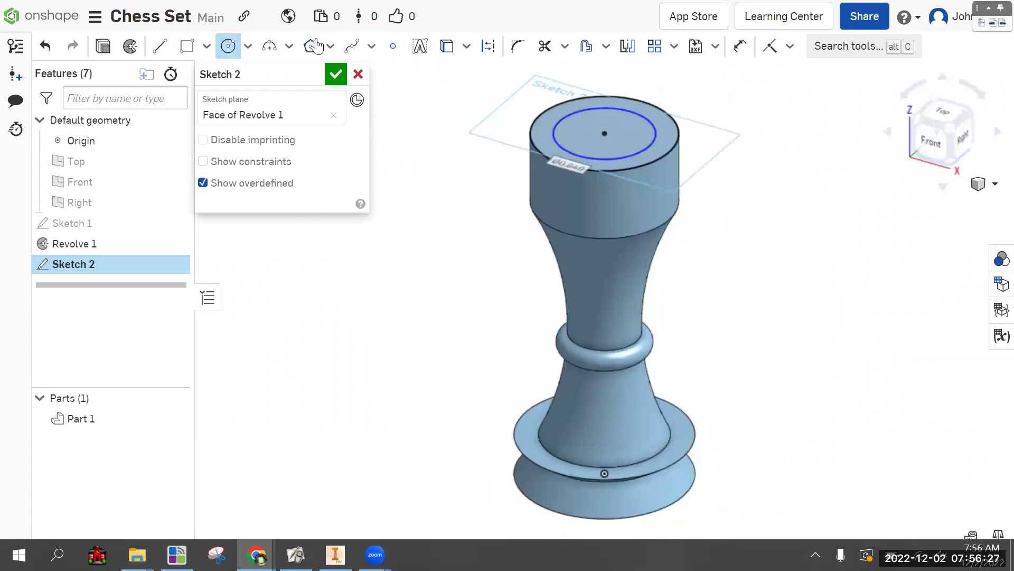
pyautogui.click(336, 74)
# Step: Start an extrude on the top circle region, set to Remove
pyautogui.click(172, 48)
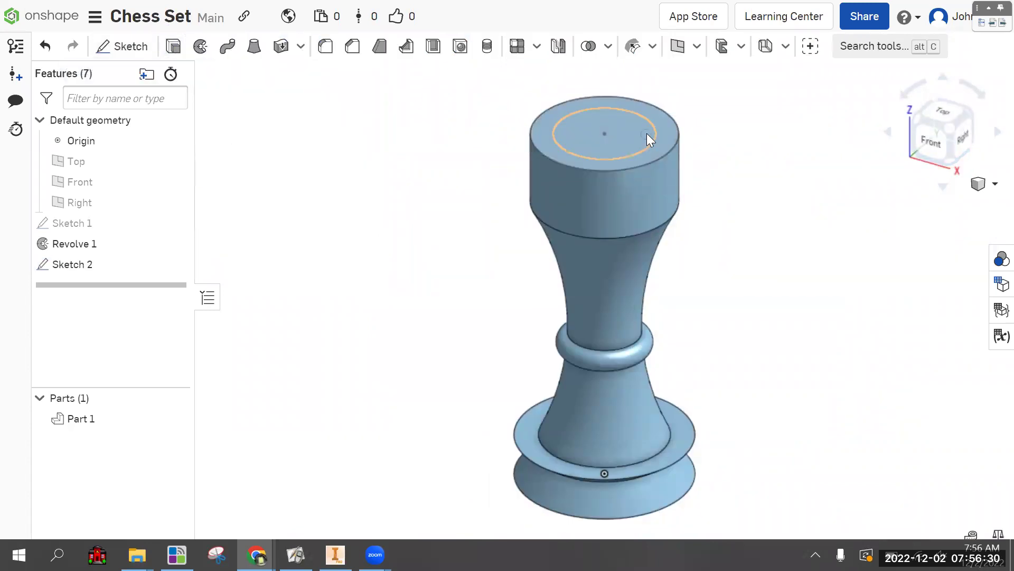
pyautogui.click(637, 132)
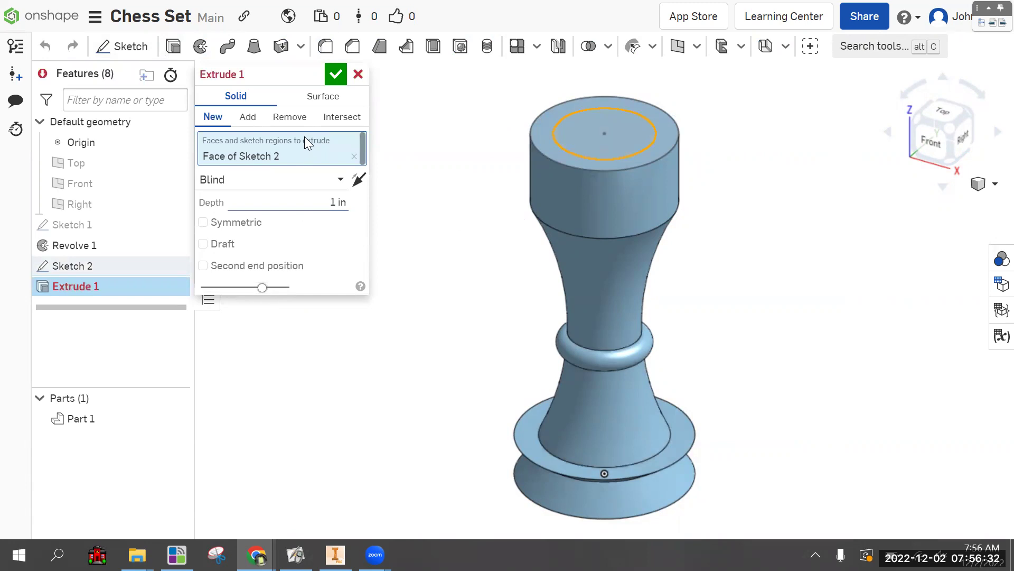
pyautogui.click(248, 117)
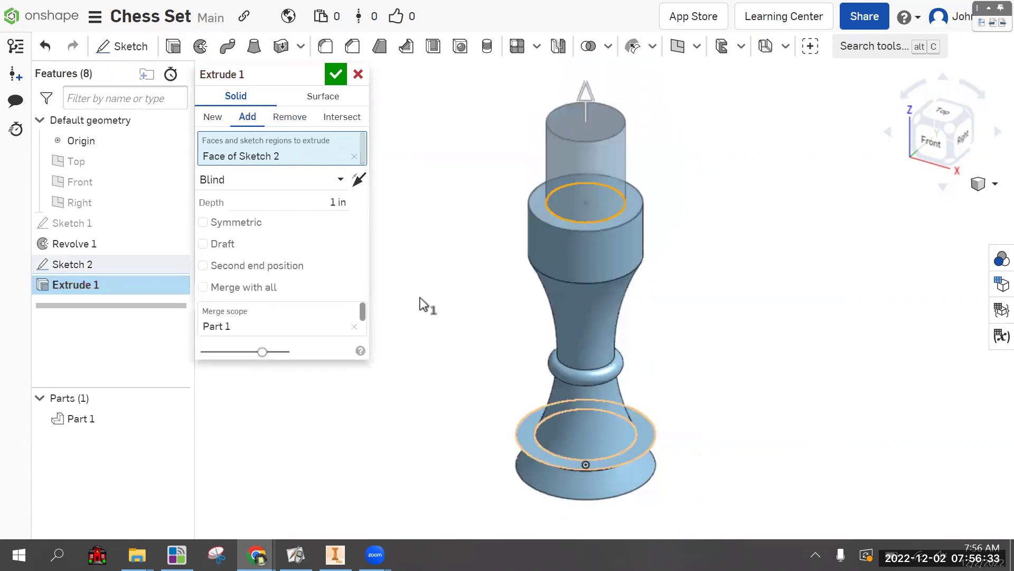
pyautogui.click(285, 117)
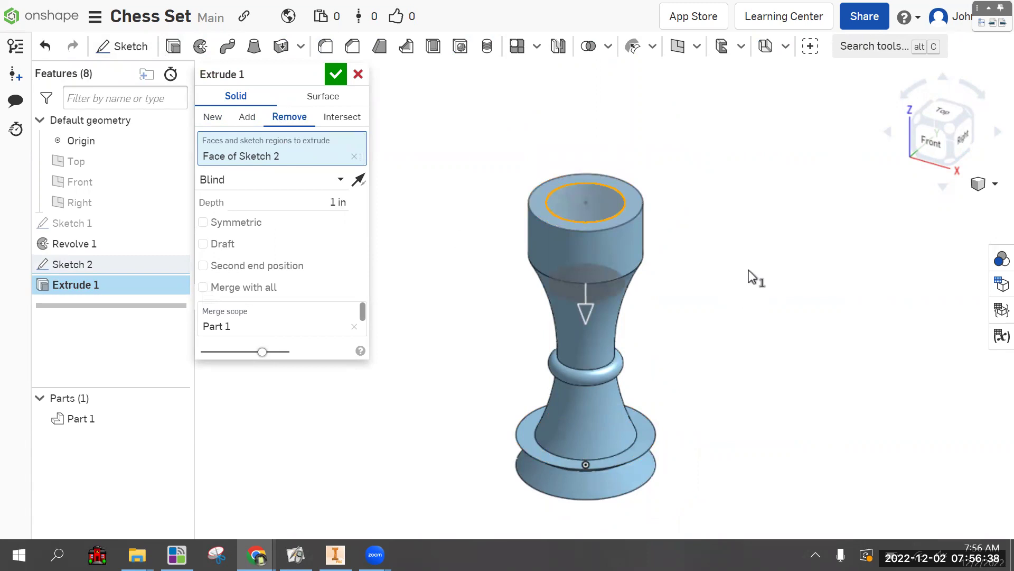
# Step: Set the cut depth to 0.66 in, apply it, and switch to Inventor's rook model
pyautogui.moveTo(796, 321); pyautogui.dragTo(777, 305, button='right')
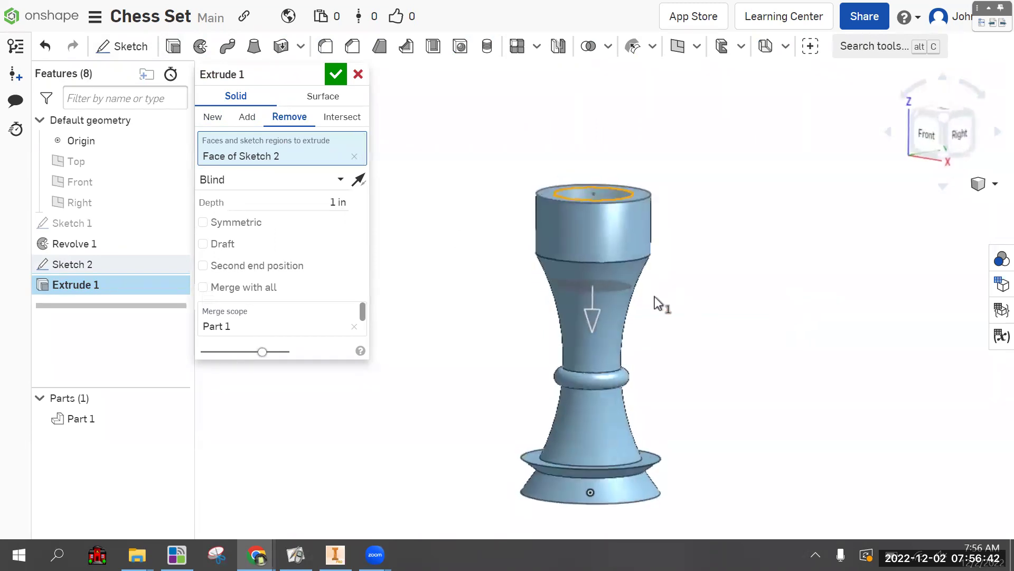
pyautogui.moveTo(589, 312); pyautogui.dragTo(589, 281)
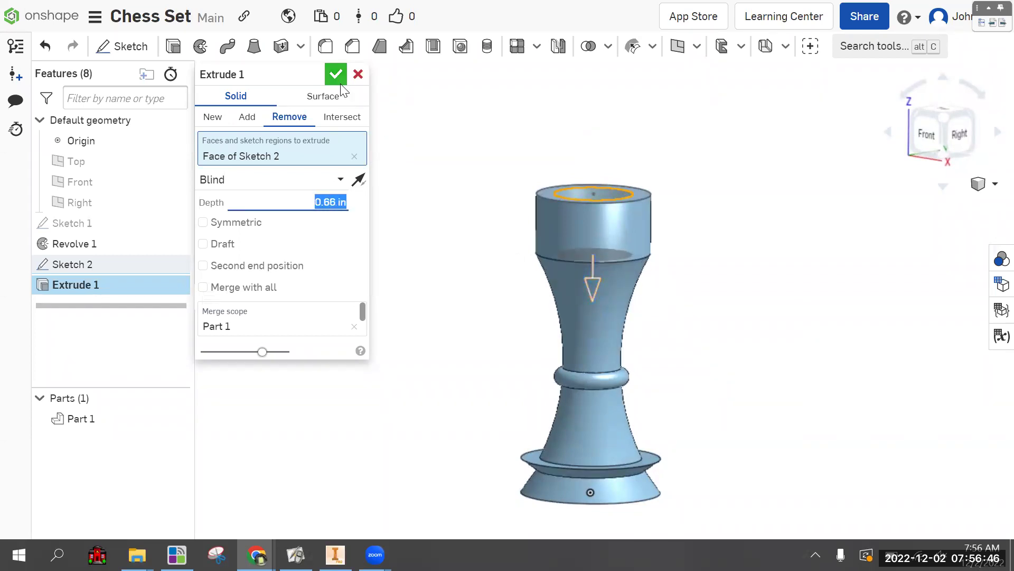
pyautogui.click(350, 106)
pyautogui.press('Return')
pyautogui.moveTo(827, 215); pyautogui.dragTo(803, 227, button='right')
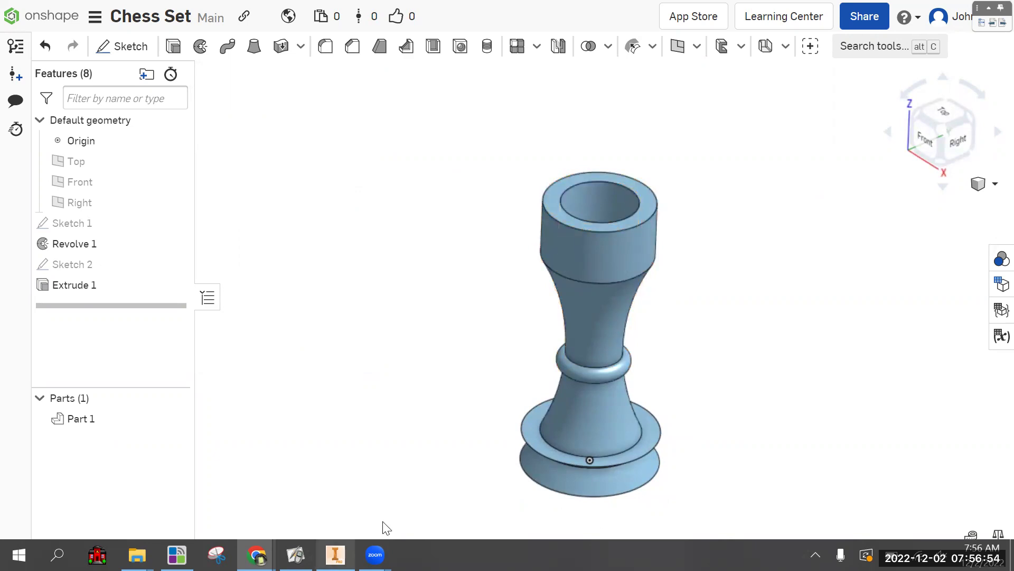
pyautogui.hotkey('alt', 'Tab')
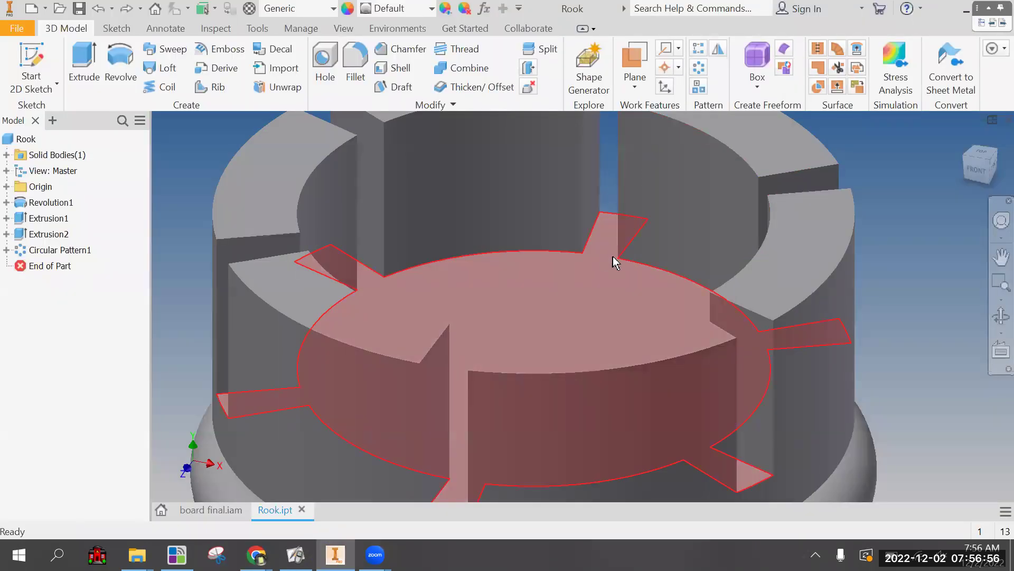
# Step: Zoom out on the Inventor Rook.ipt, then bring the Onshape Chess Set window back
pyautogui.scroll(4, 616, 262)
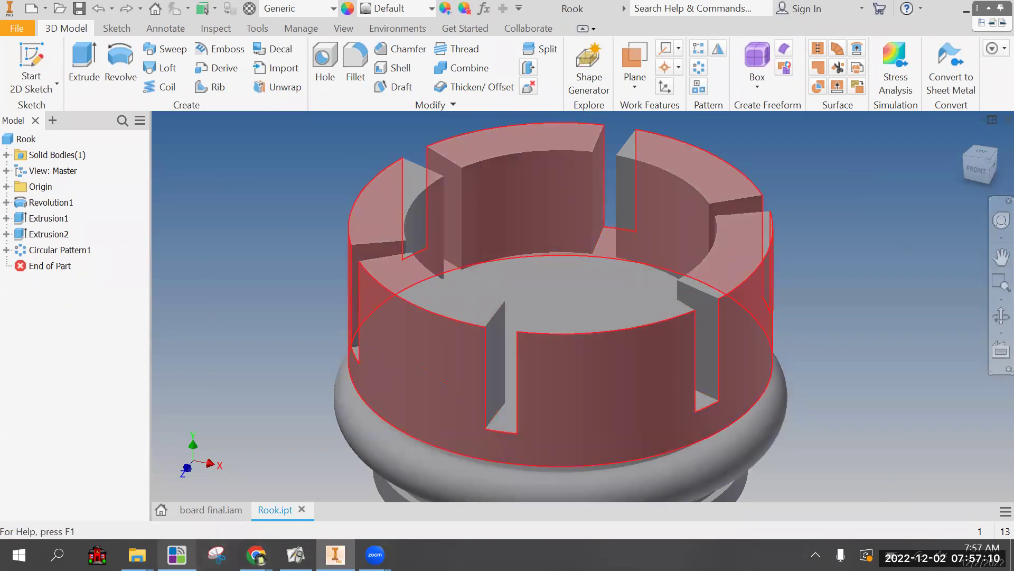
pyautogui.moveTo(257, 554)
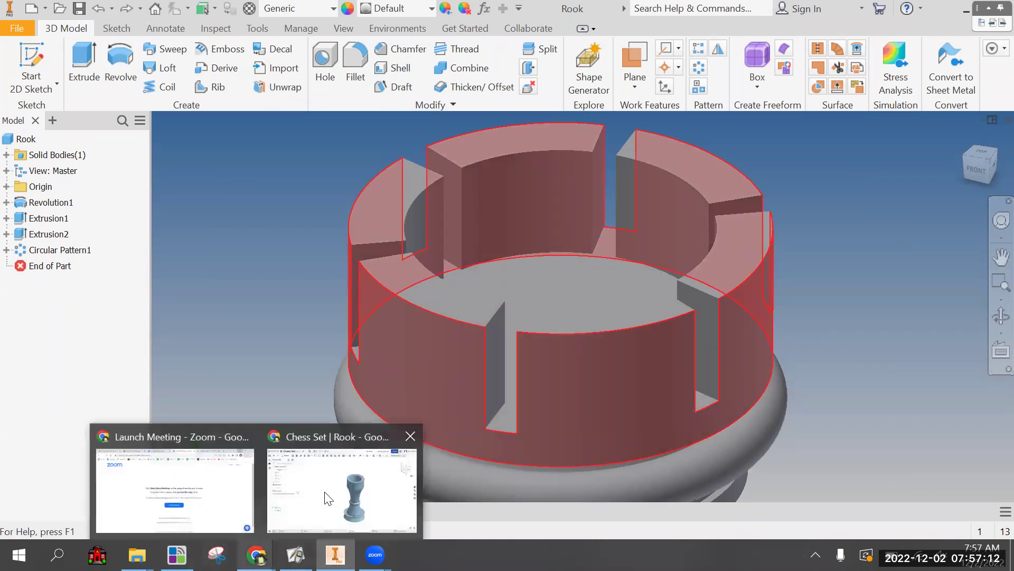
pyautogui.click(344, 491)
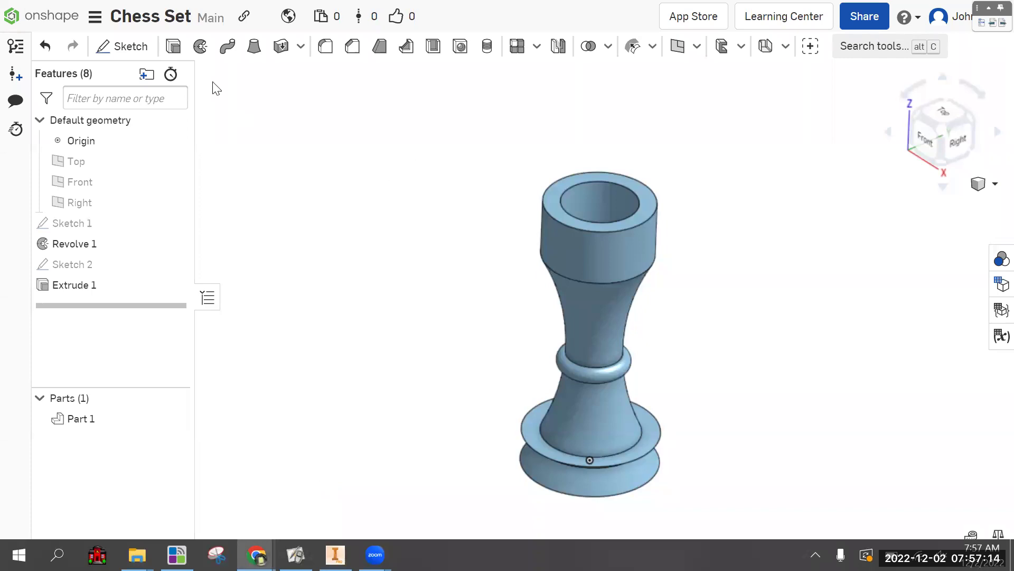
# Step: Start Sketch 3 on the rook's top face, looking straight down
pyautogui.click(125, 47)
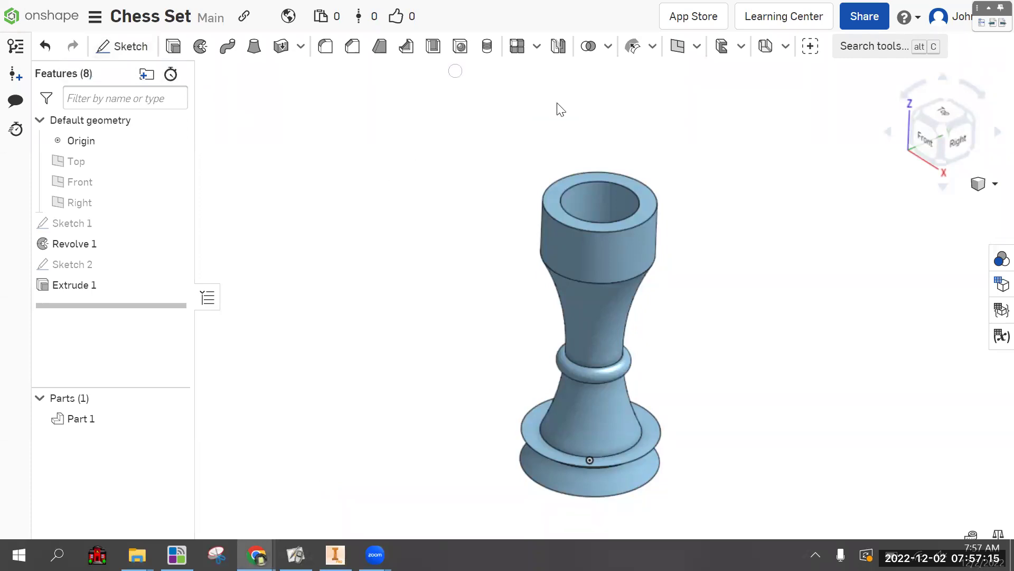
pyautogui.click(650, 201)
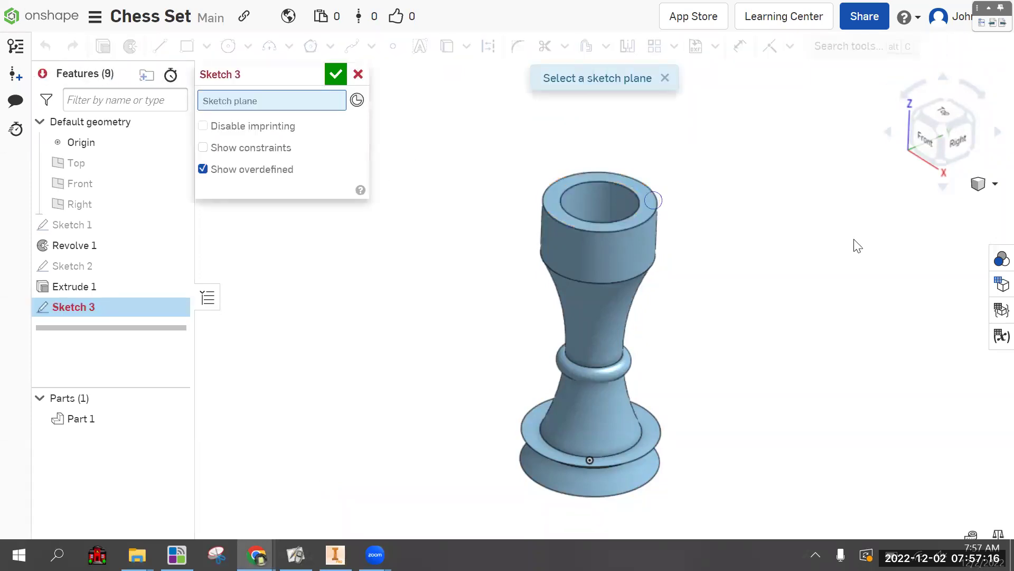
pyautogui.click(946, 110)
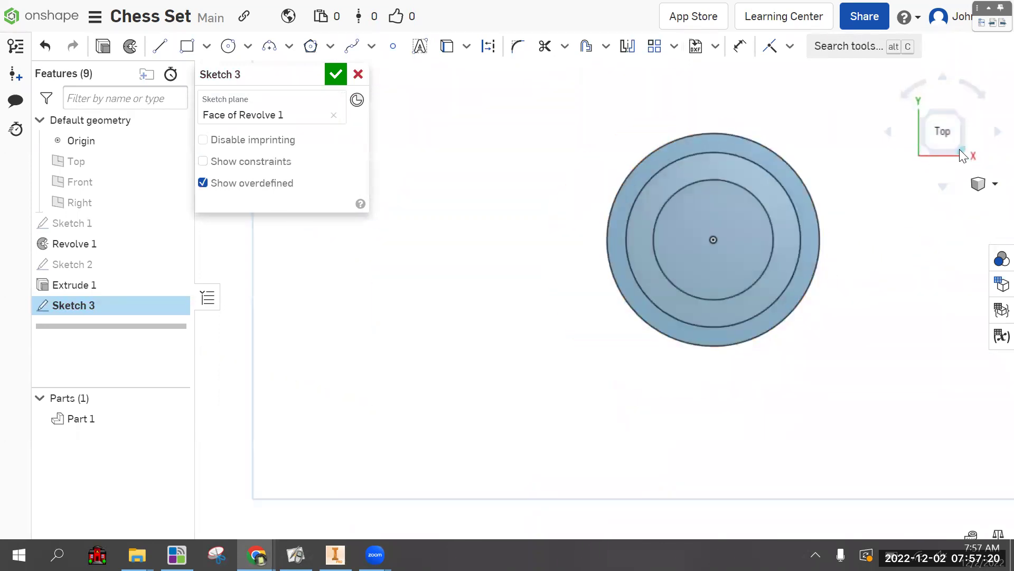
pyautogui.click(961, 153)
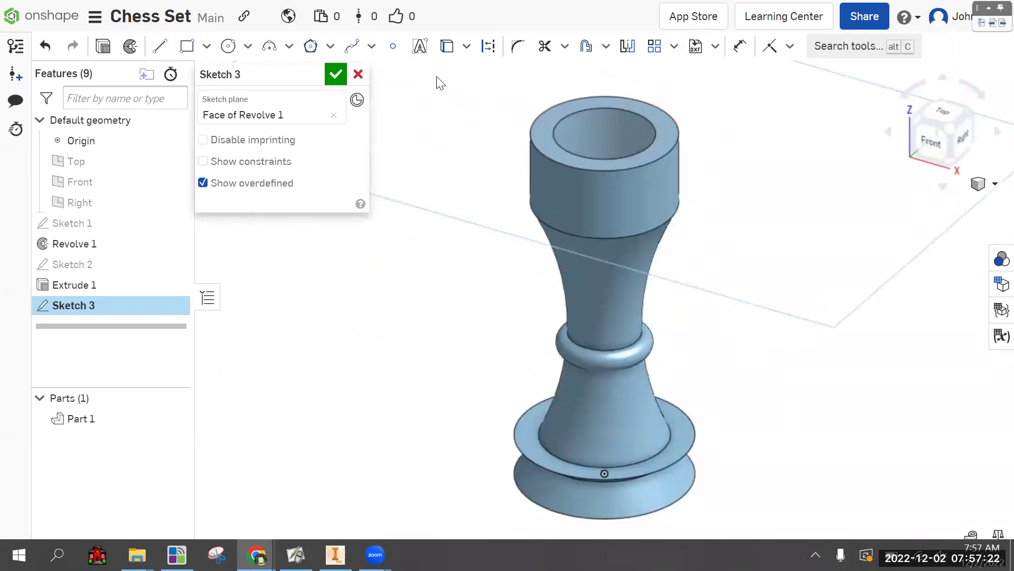
pyautogui.click(447, 46)
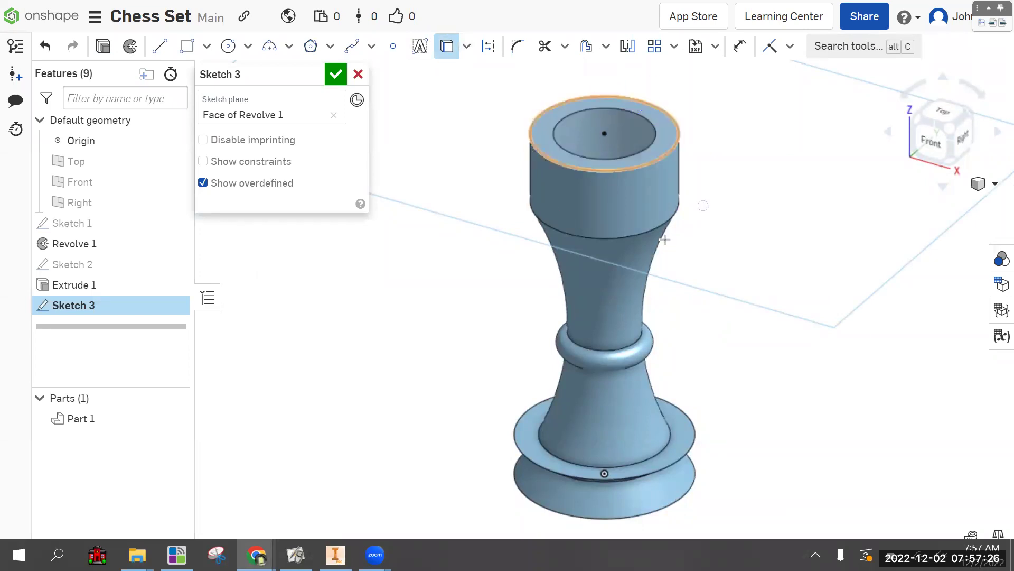
pyautogui.click(932, 113)
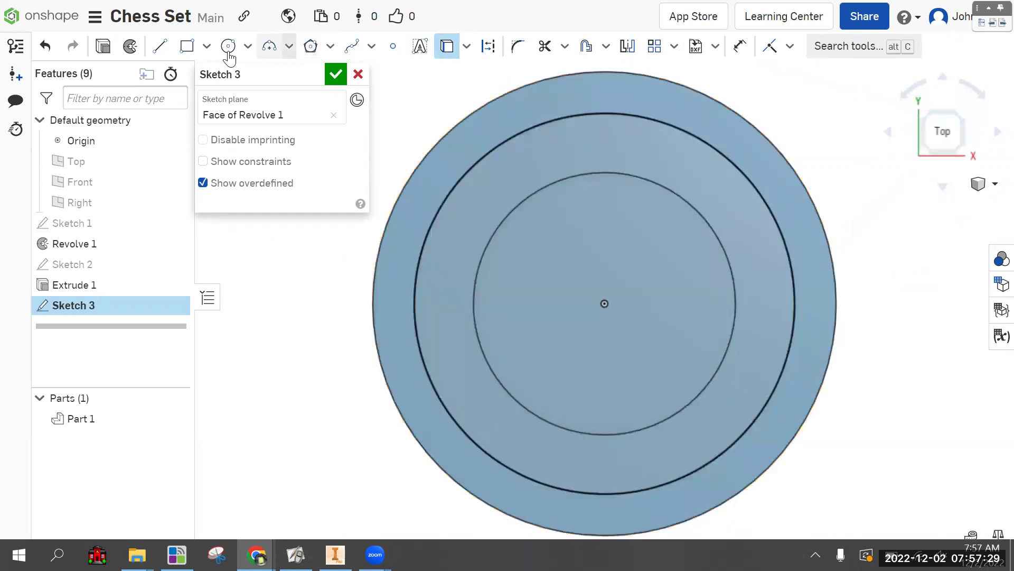
# Step: Draw a horizontal line from the centre to the outer circle
pyautogui.click(160, 46)
pyautogui.click(602, 305)
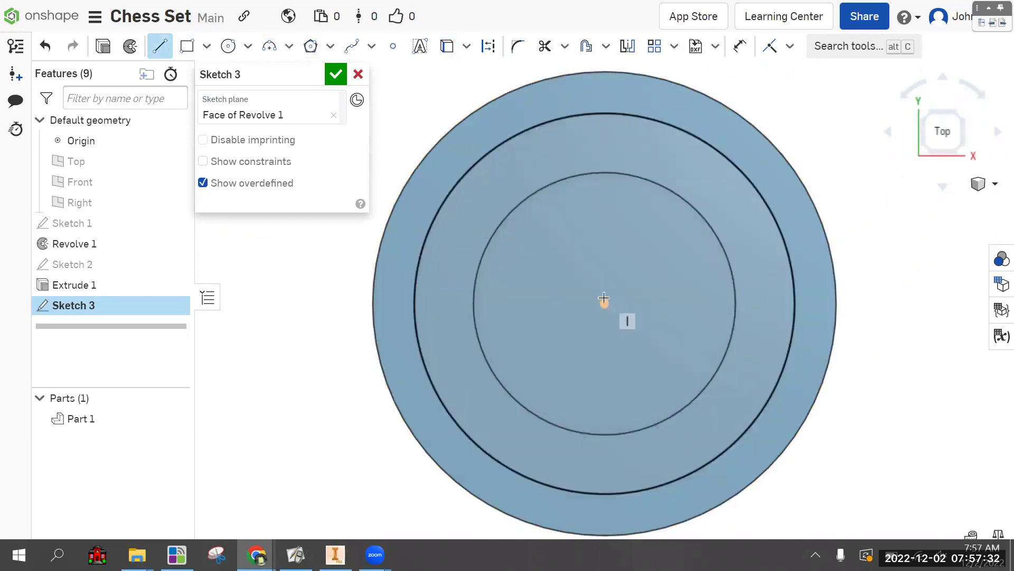
pyautogui.click(788, 303)
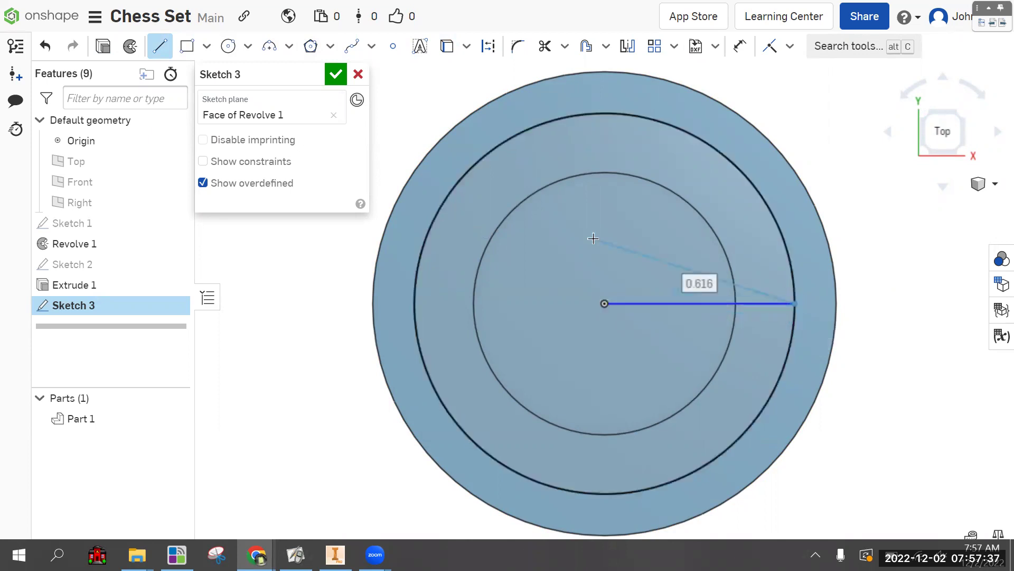
pyautogui.rightClick(649, 248)
pyautogui.click(666, 252)
# Step: Draw an angled second line from the centre to the outer circle and finish the sketch
pyautogui.click(160, 46)
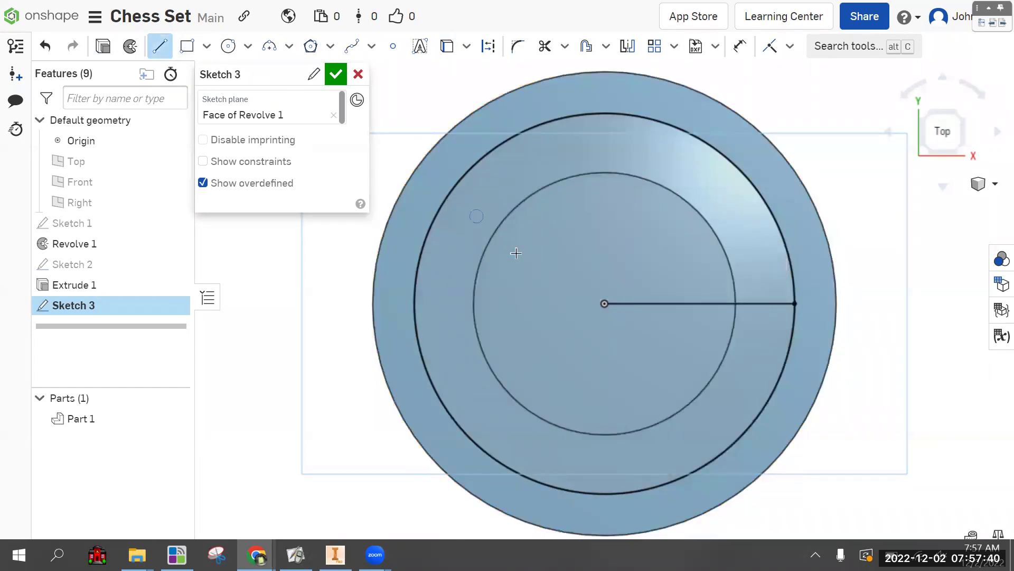
pyautogui.click(604, 304)
pyautogui.click(773, 201)
pyautogui.rightClick(890, 223)
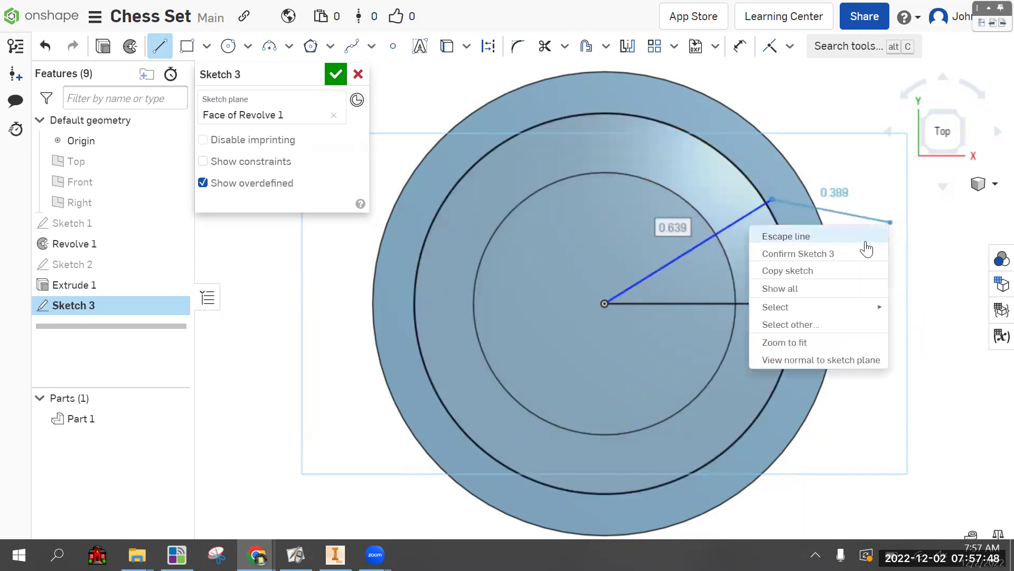
pyautogui.click(866, 237)
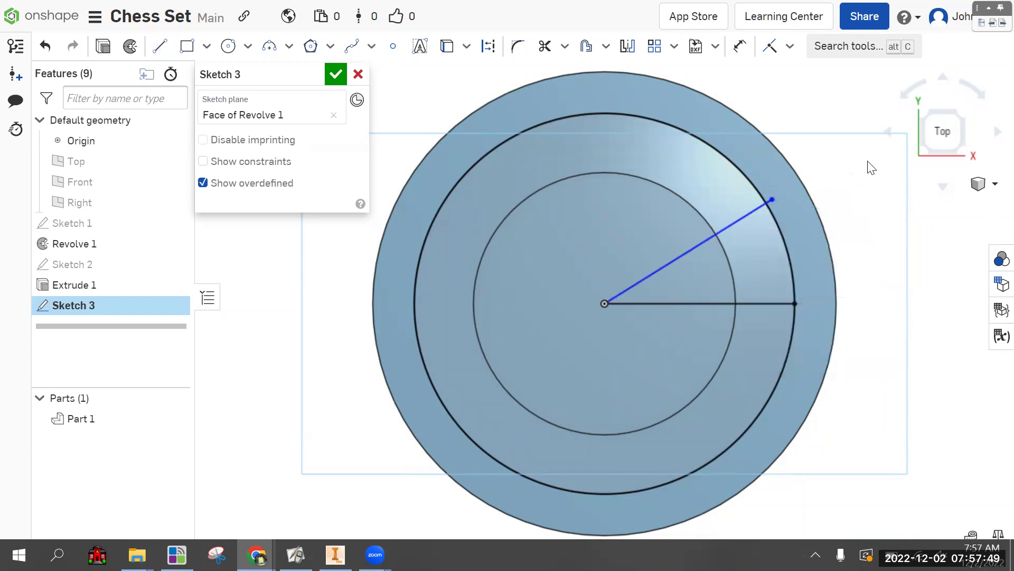
pyautogui.click(957, 148)
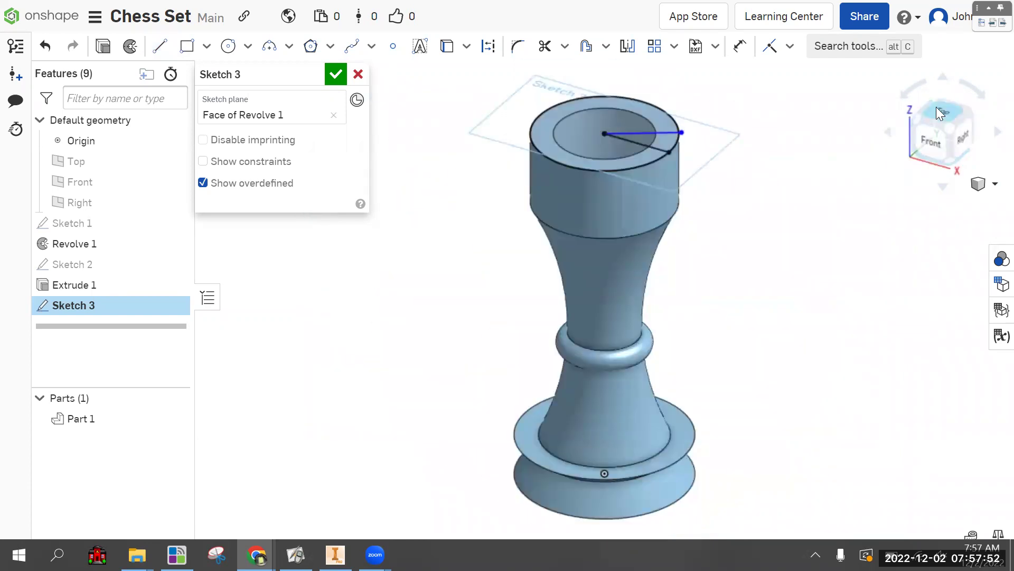
pyautogui.click(939, 113)
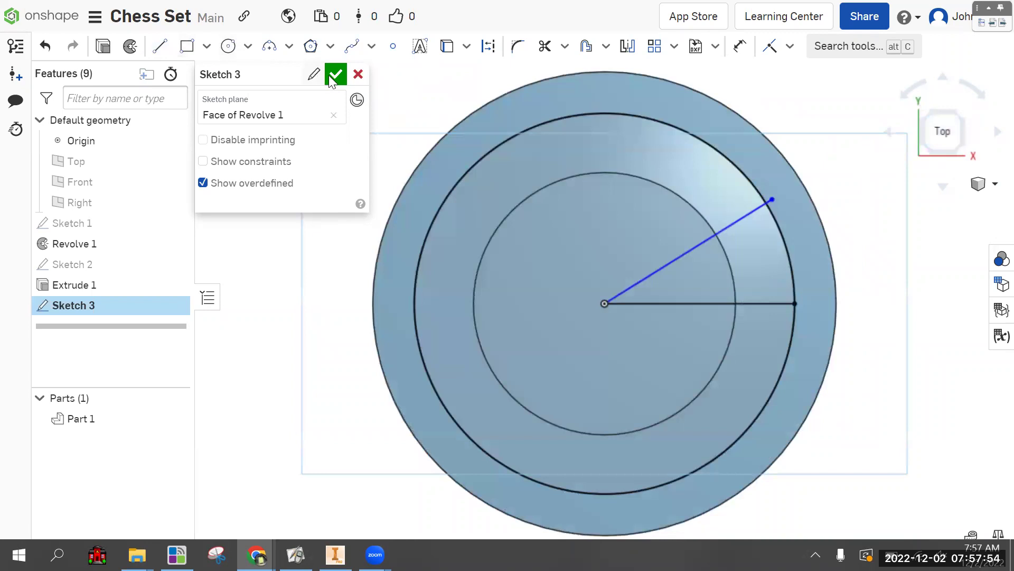
pyautogui.click(336, 74)
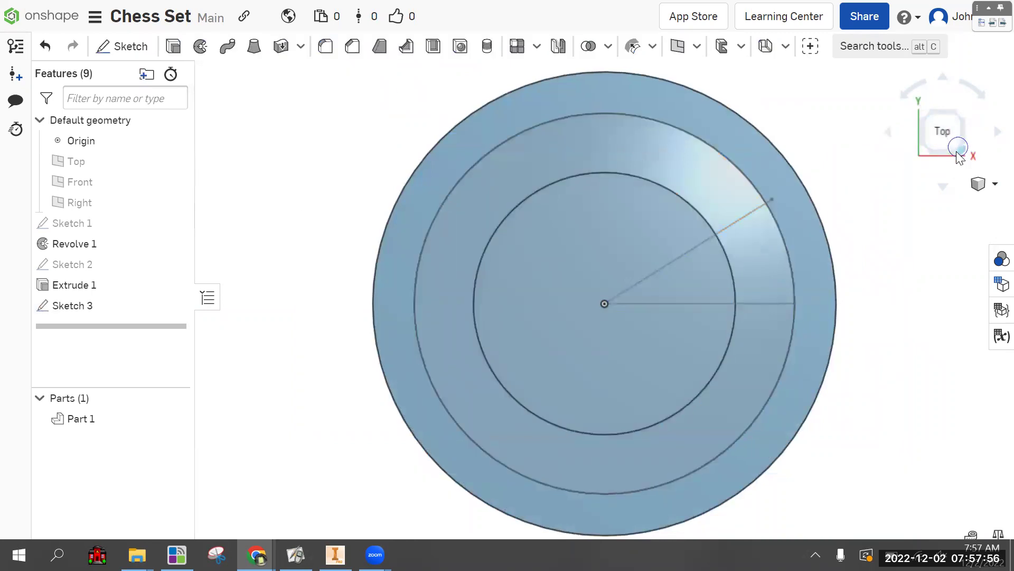
# Step: Start a Remove extrude on the wedge region between the two lines
pyautogui.click(956, 150)
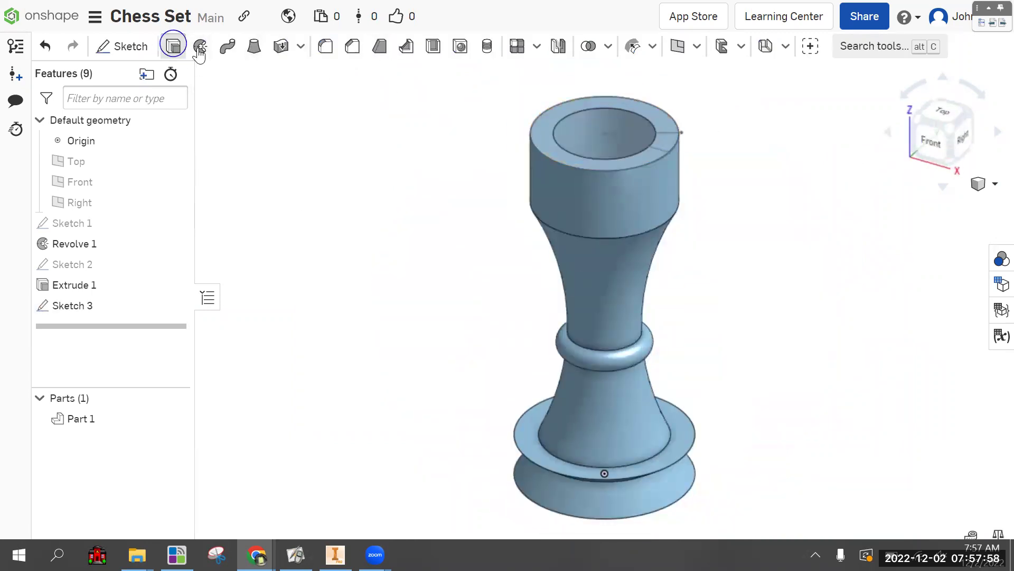
pyautogui.hotkey('shift', 'e')
pyautogui.click(666, 140)
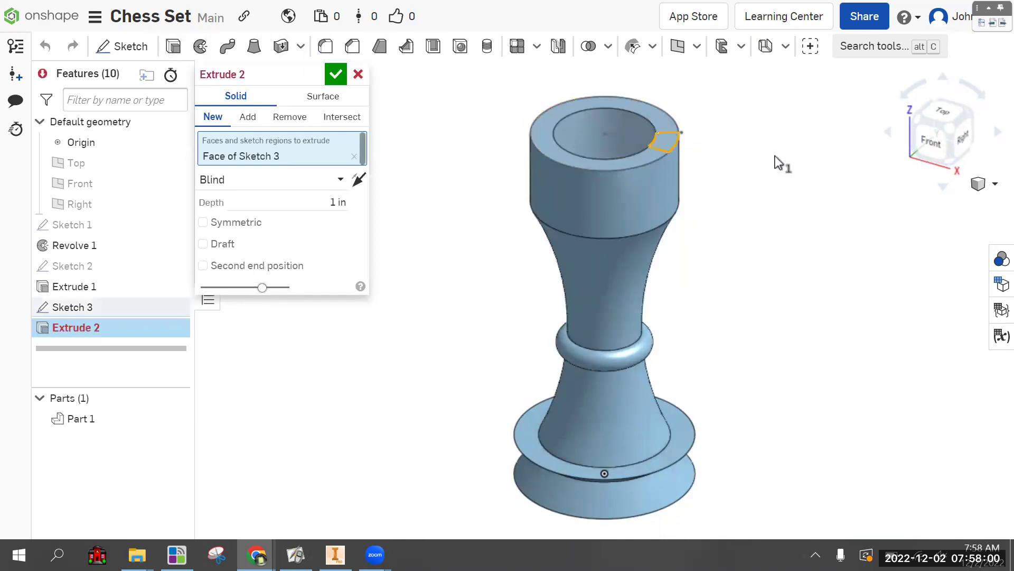
pyautogui.click(290, 117)
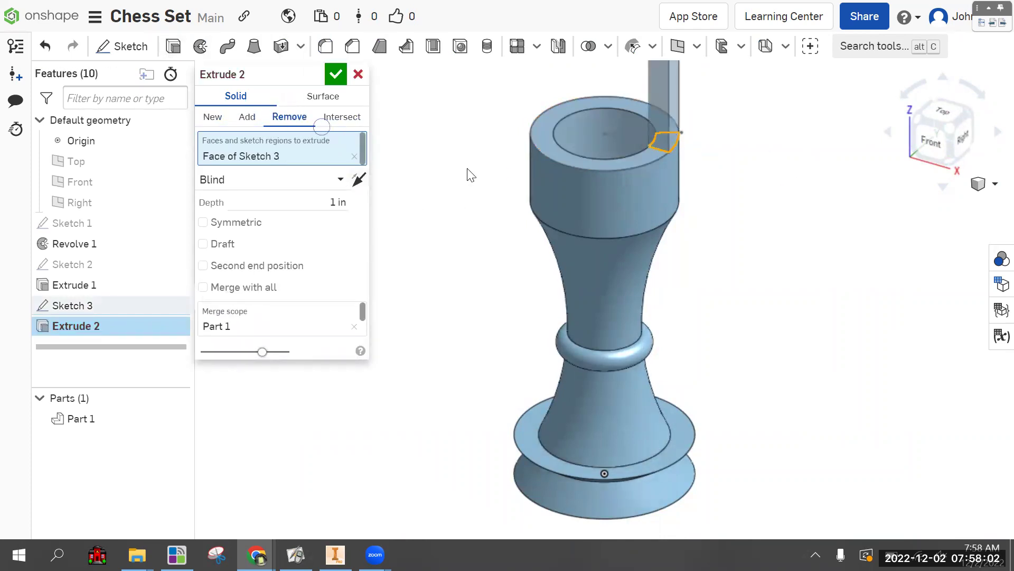
pyautogui.moveTo(761, 229); pyautogui.dragTo(820, 265, button='right')
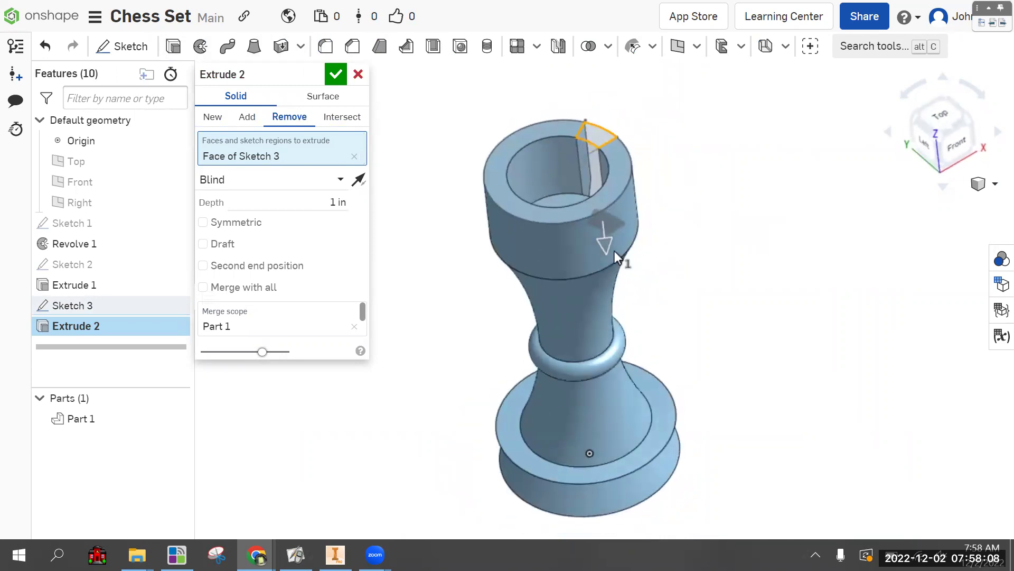
# Step: Set the notch depth to about 0.44 in and apply the cut
pyautogui.moveTo(608, 249); pyautogui.dragTo(609, 200)
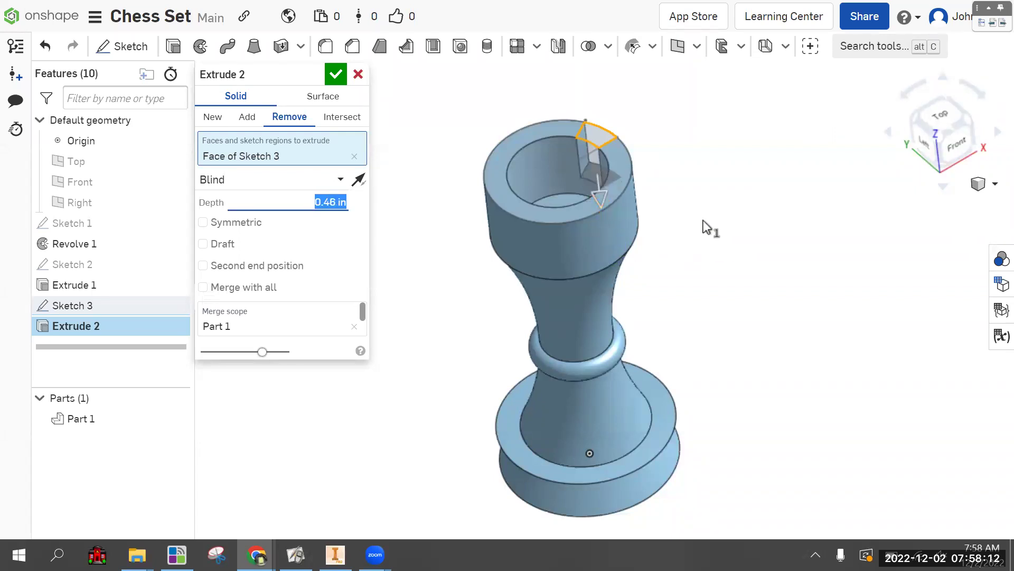
pyautogui.moveTo(716, 220)
pyautogui.mouseDown(button='right')
pyautogui.moveTo(728, 229)
pyautogui.moveTo(708, 199)
pyautogui.moveTo(692, 198)
pyautogui.moveTo(708, 220)
pyautogui.mouseUp(button='right')
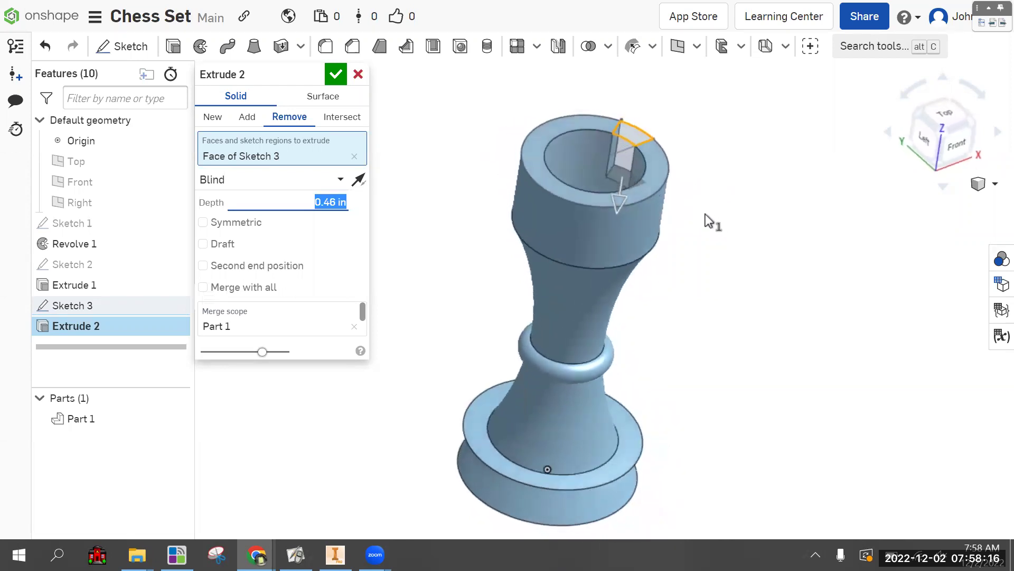
pyautogui.moveTo(616, 200); pyautogui.dragTo(598, 206)
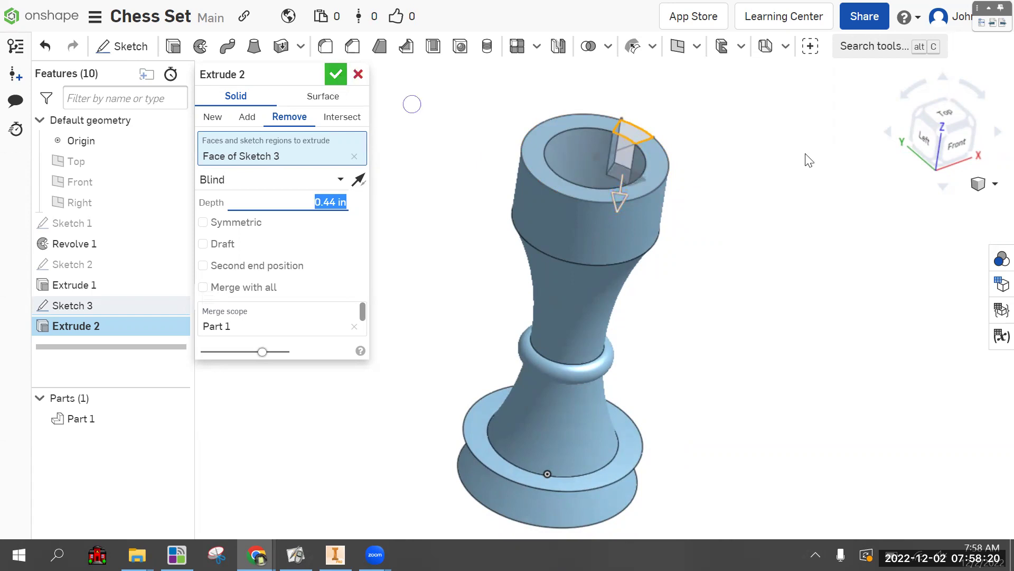
pyautogui.press('Return')
pyautogui.click(970, 123)
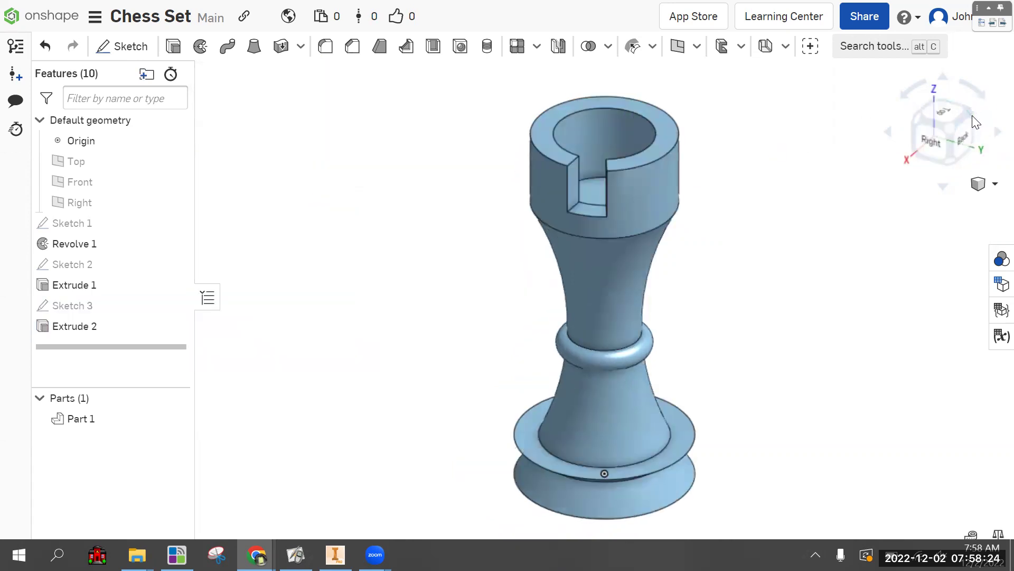
pyautogui.moveTo(873, 233); pyautogui.dragTo(792, 200, button='right')
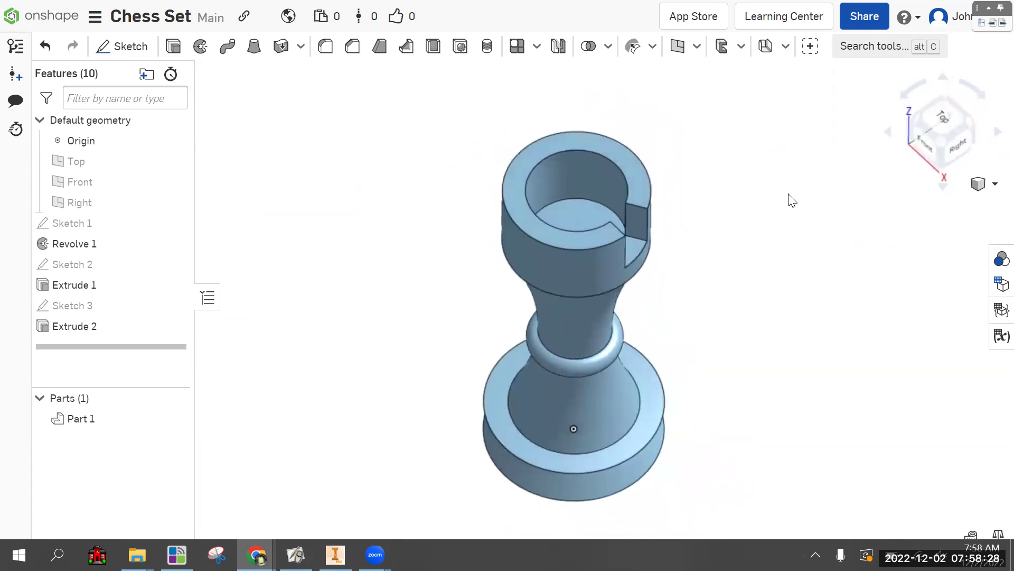
pyautogui.click(412, 219)
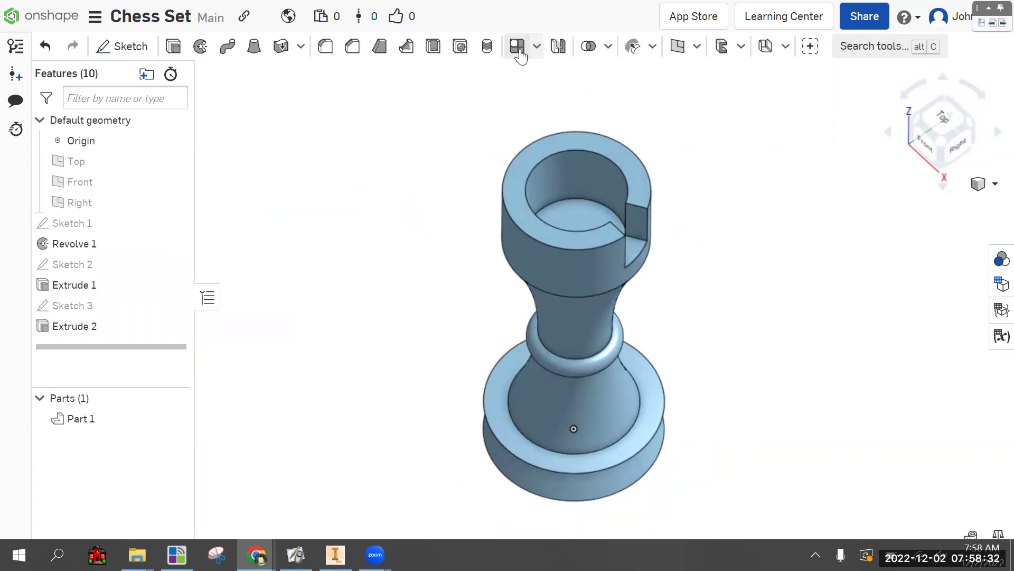
pyautogui.click(536, 47)
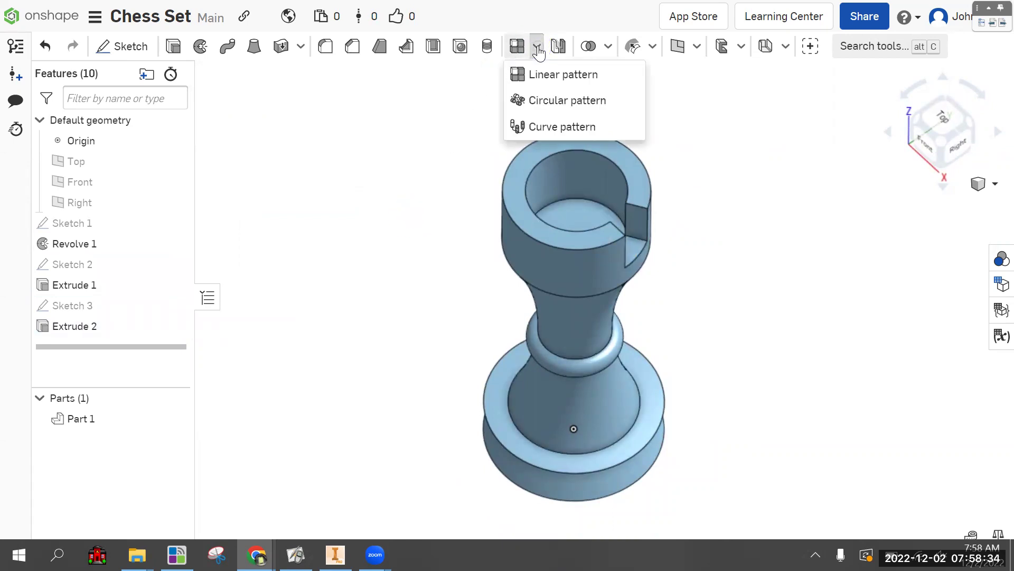
pyautogui.click(546, 101)
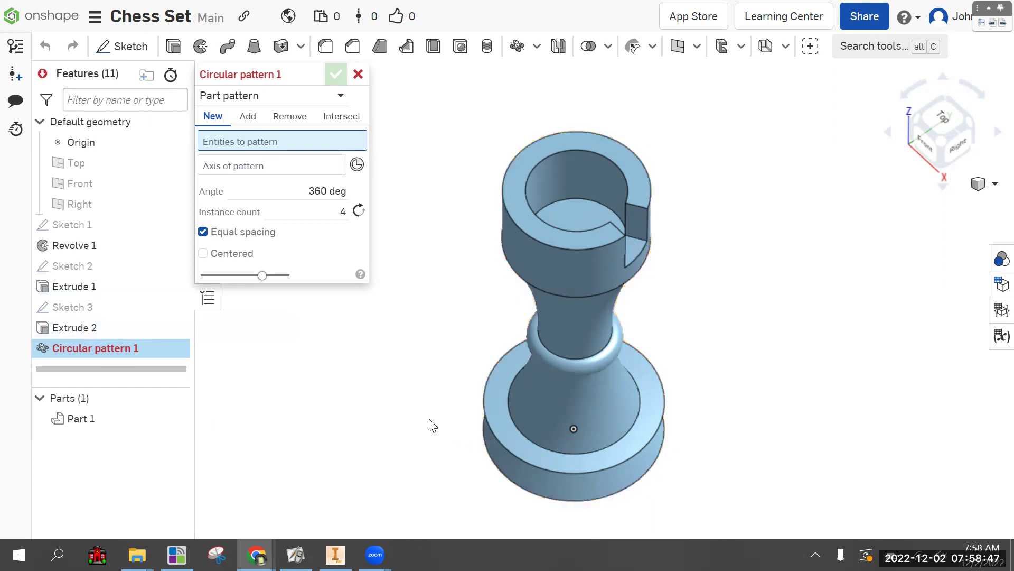
pyautogui.click(264, 165)
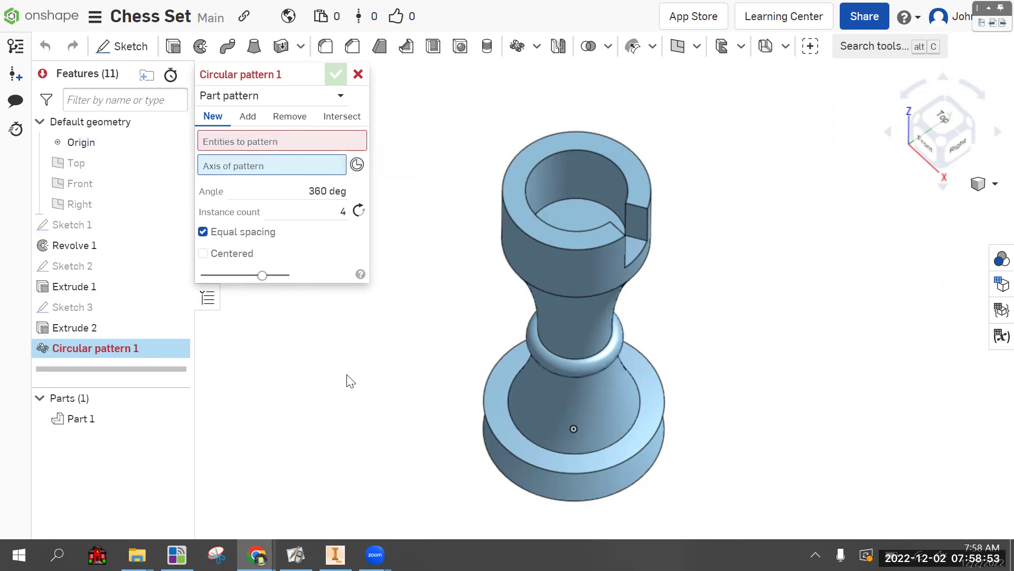
pyautogui.click(534, 204)
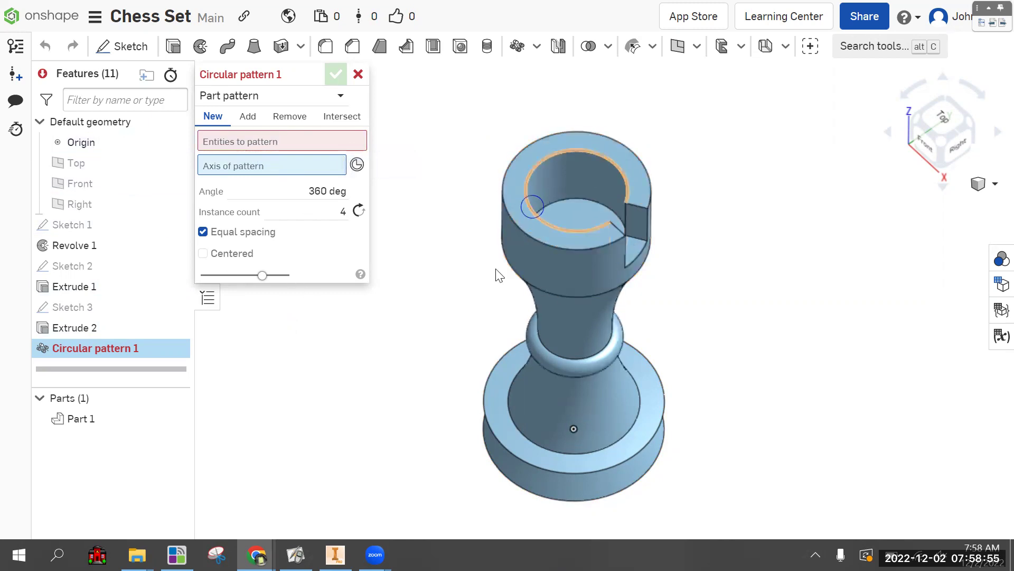
pyautogui.click(262, 143)
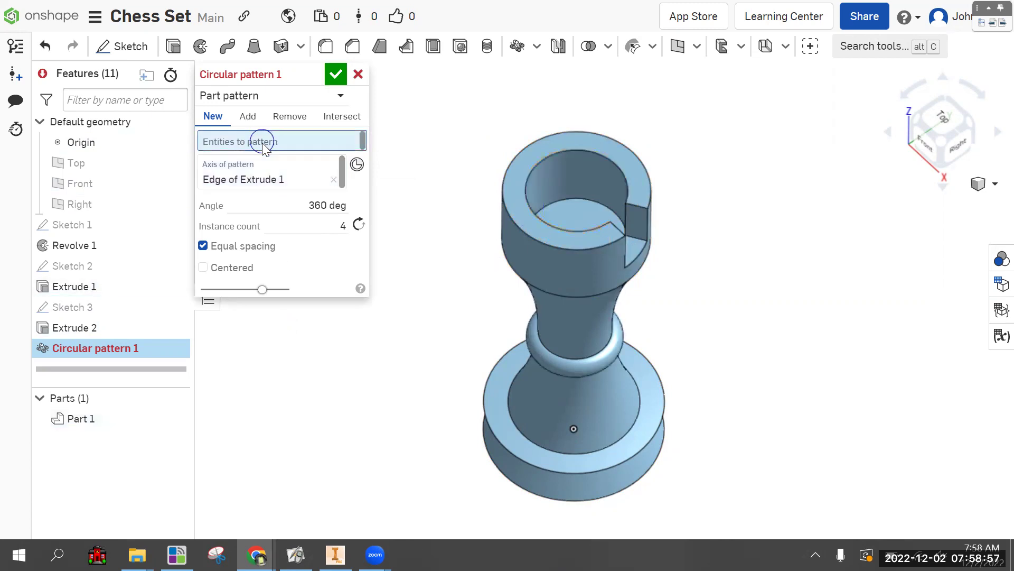
pyautogui.click(80, 332)
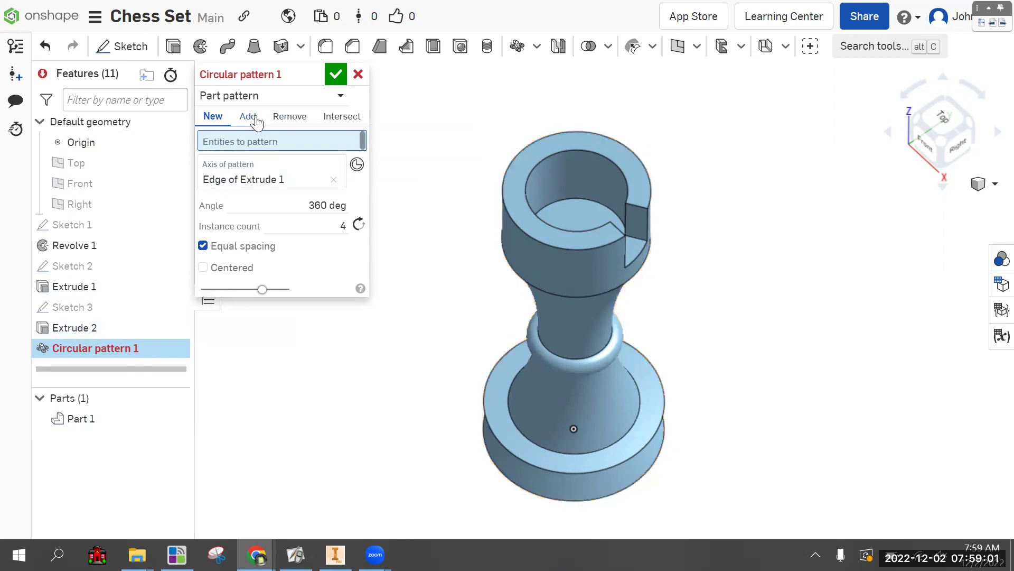
pyautogui.click(228, 124)
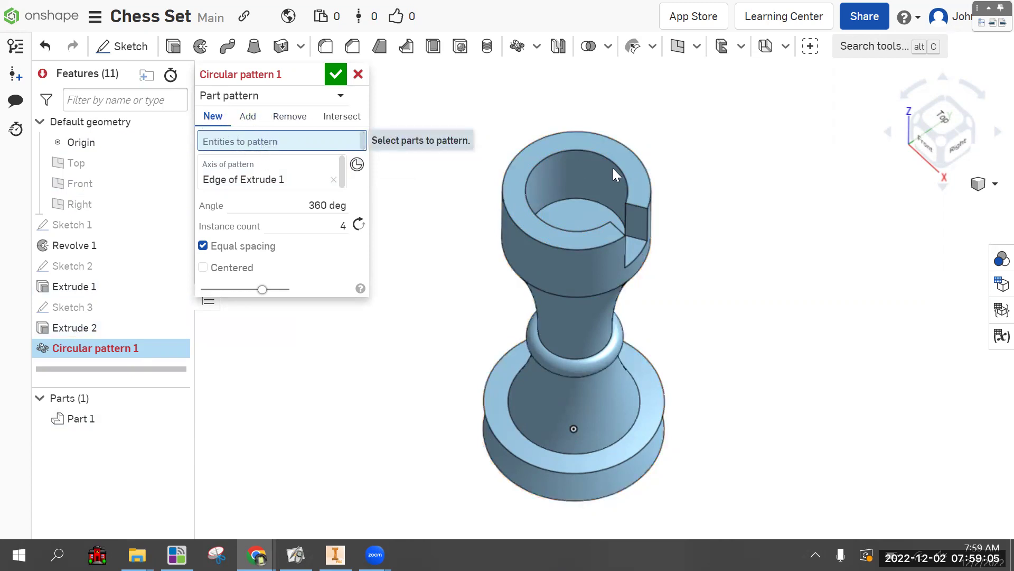
pyautogui.click(632, 252)
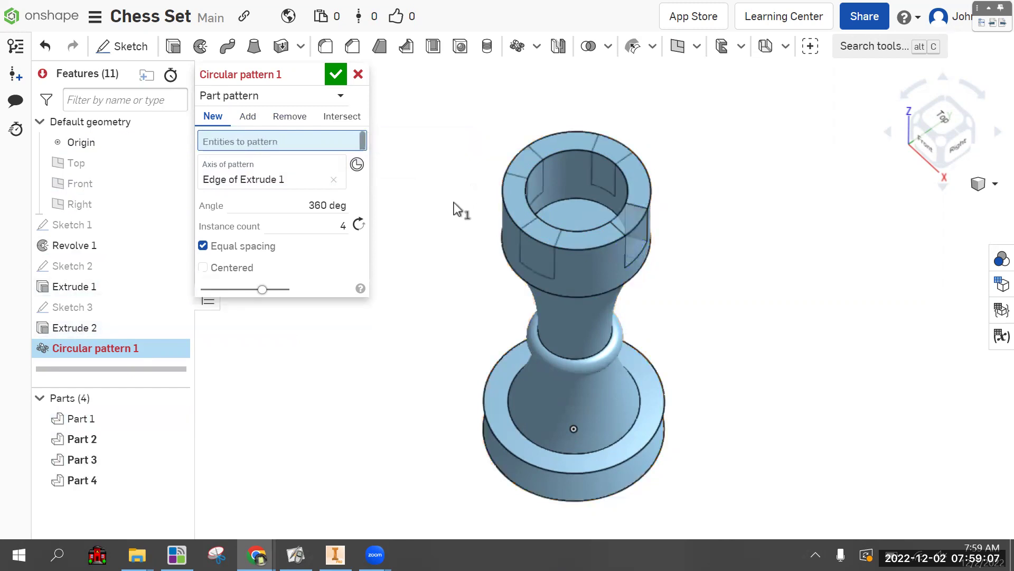
pyautogui.click(600, 229)
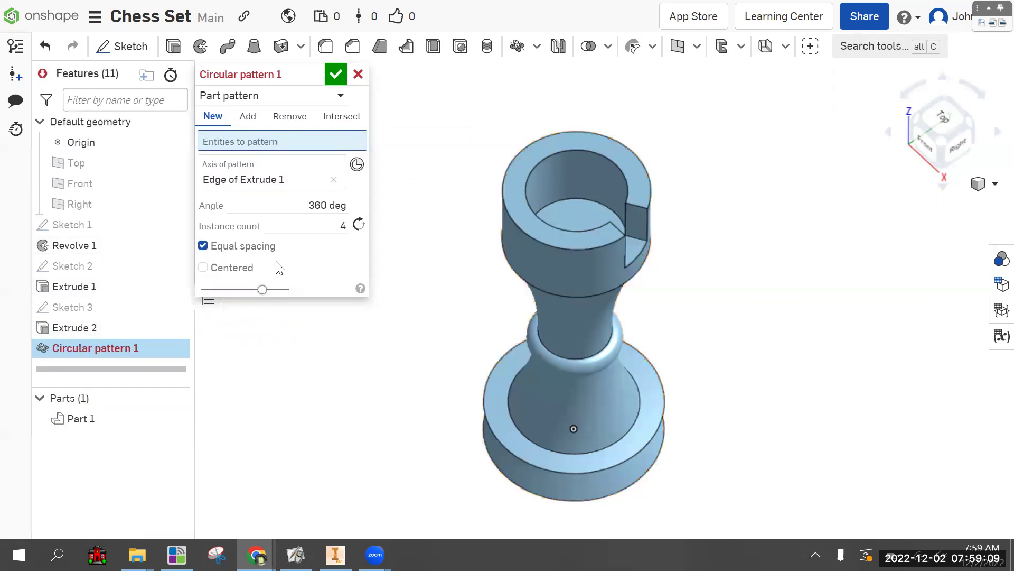
pyautogui.rightClick(80, 332)
pyautogui.click(464, 112)
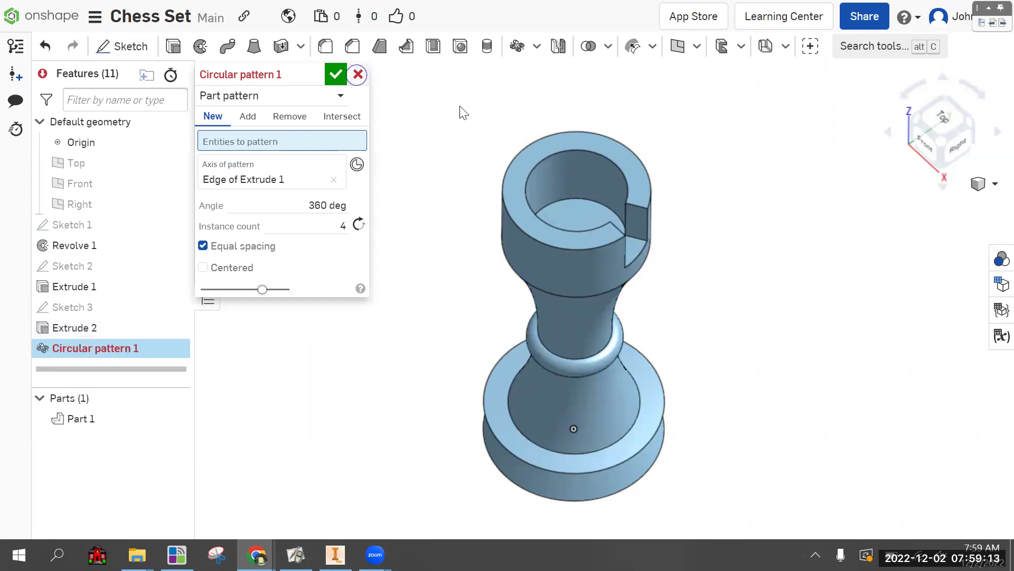
pyautogui.click(357, 74)
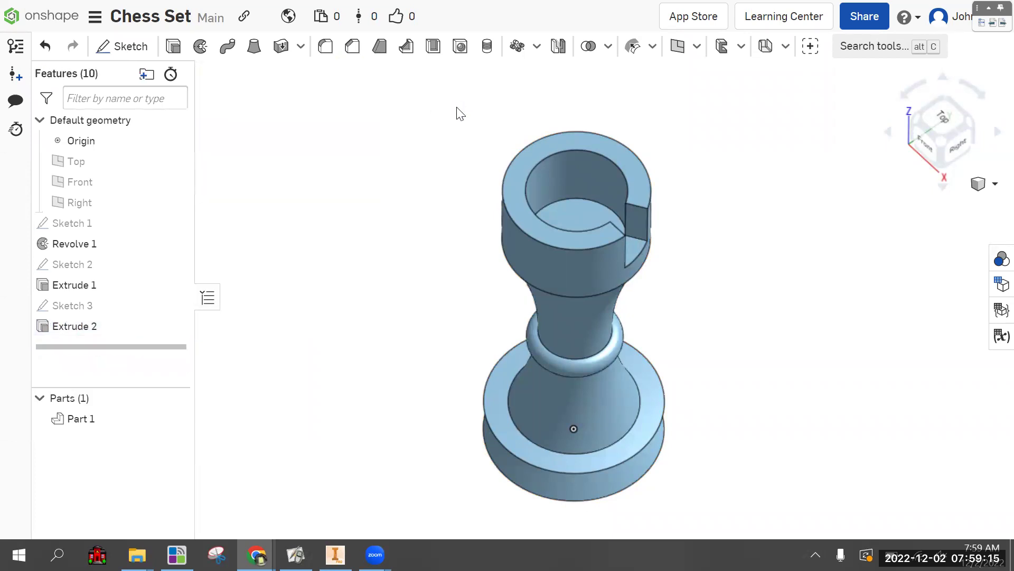
pyautogui.click(537, 47)
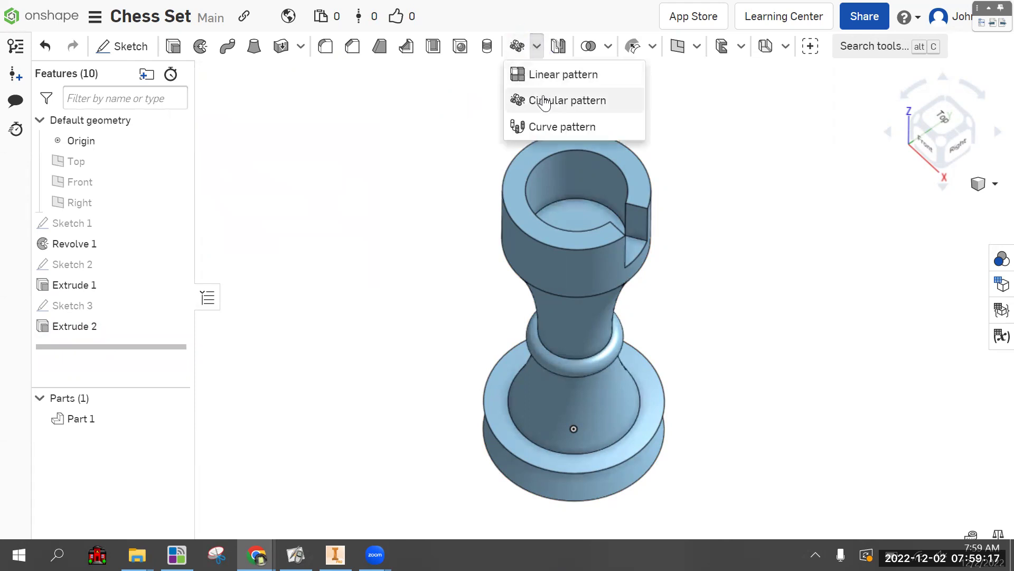
pyautogui.click(567, 126)
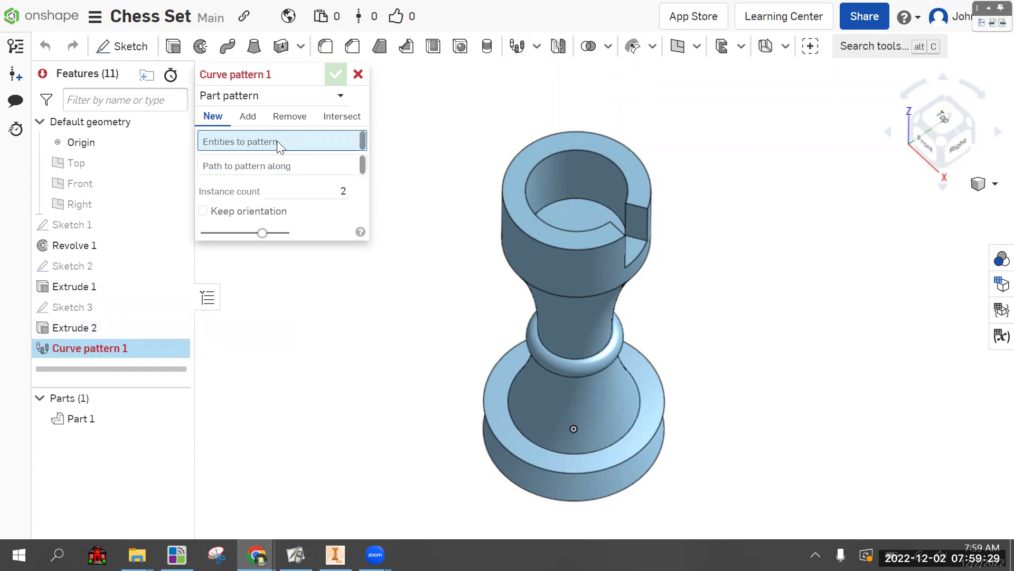
pyautogui.click(294, 167)
pyautogui.click(534, 164)
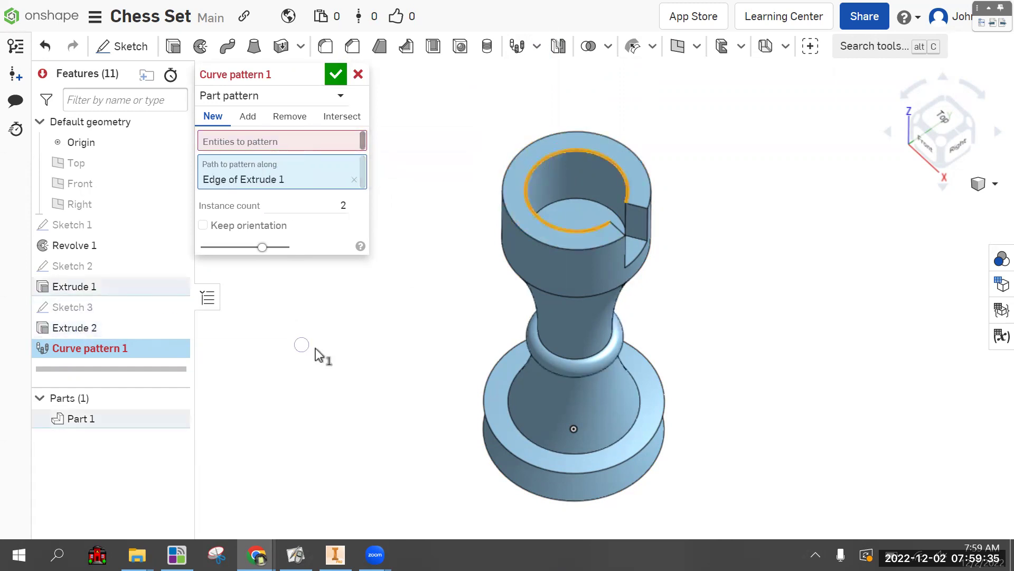
pyautogui.click(286, 142)
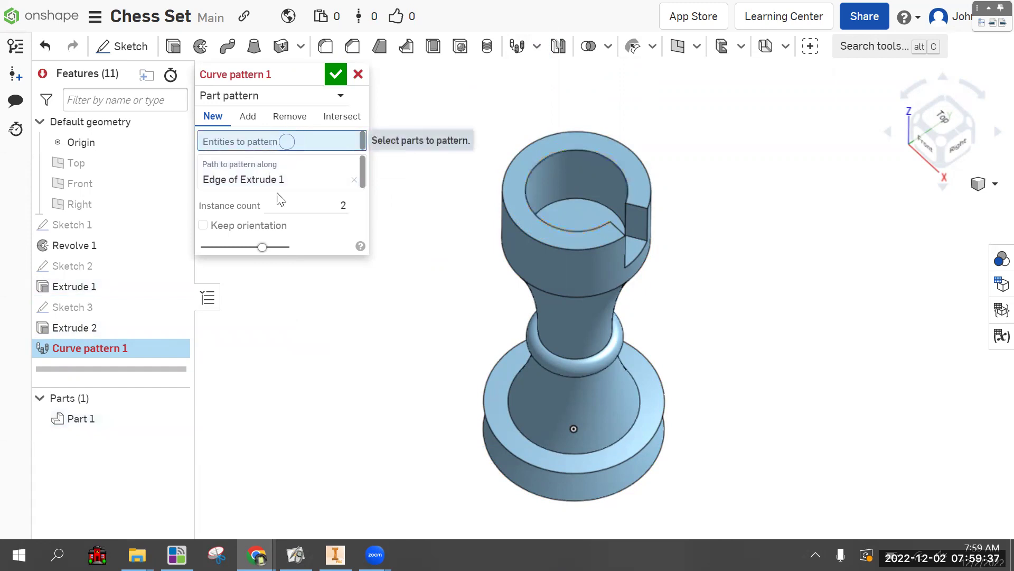
pyautogui.click(318, 201)
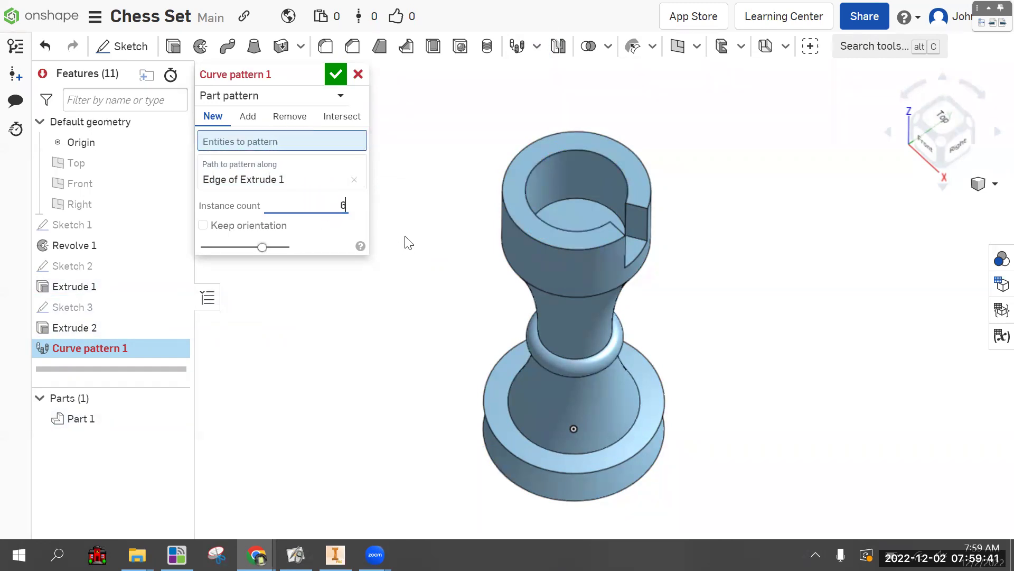
pyautogui.click(244, 142)
pyautogui.click(645, 218)
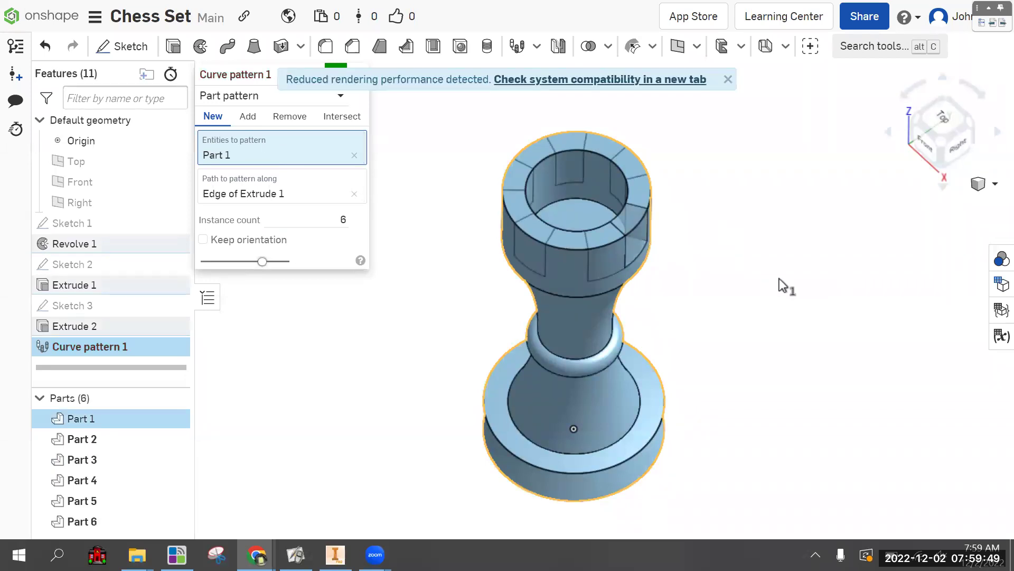
pyautogui.press('Escape')
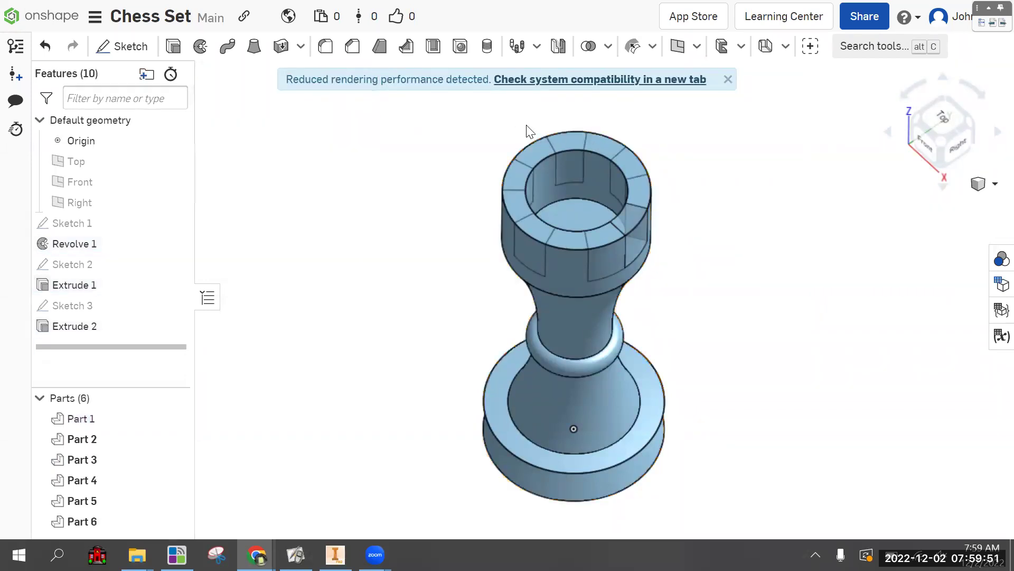
pyautogui.click(728, 80)
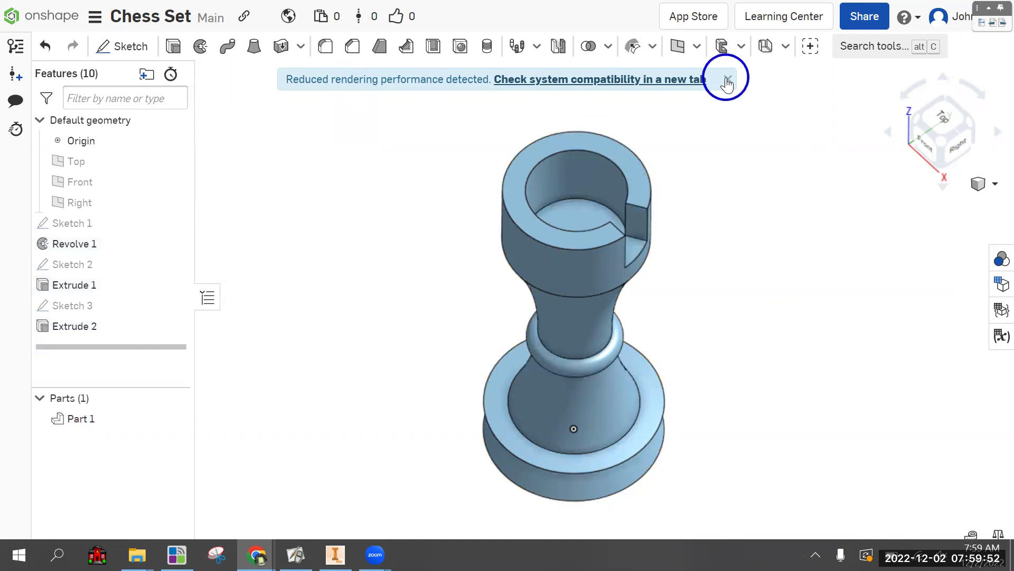
pyautogui.click(537, 48)
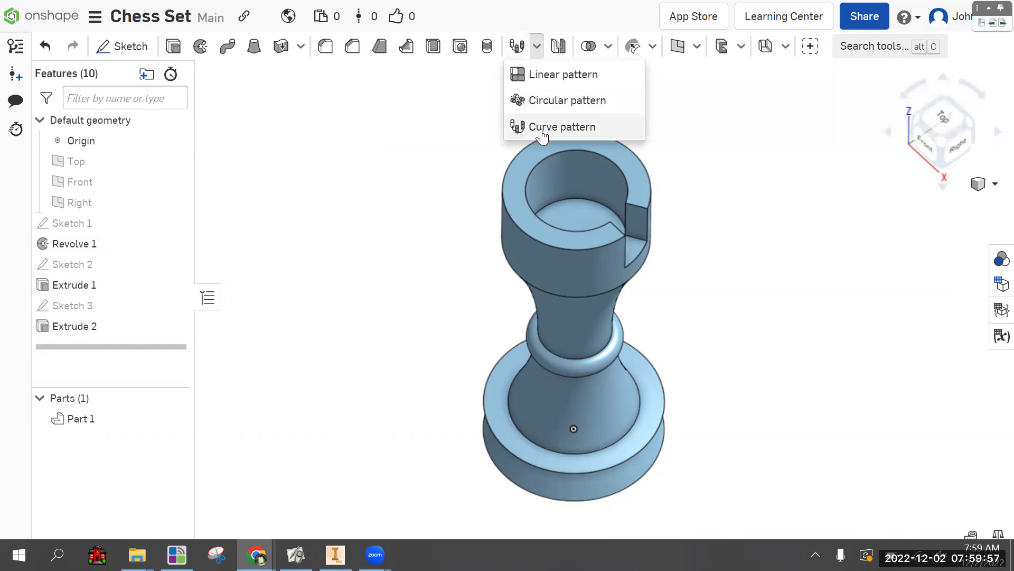
pyautogui.click(549, 101)
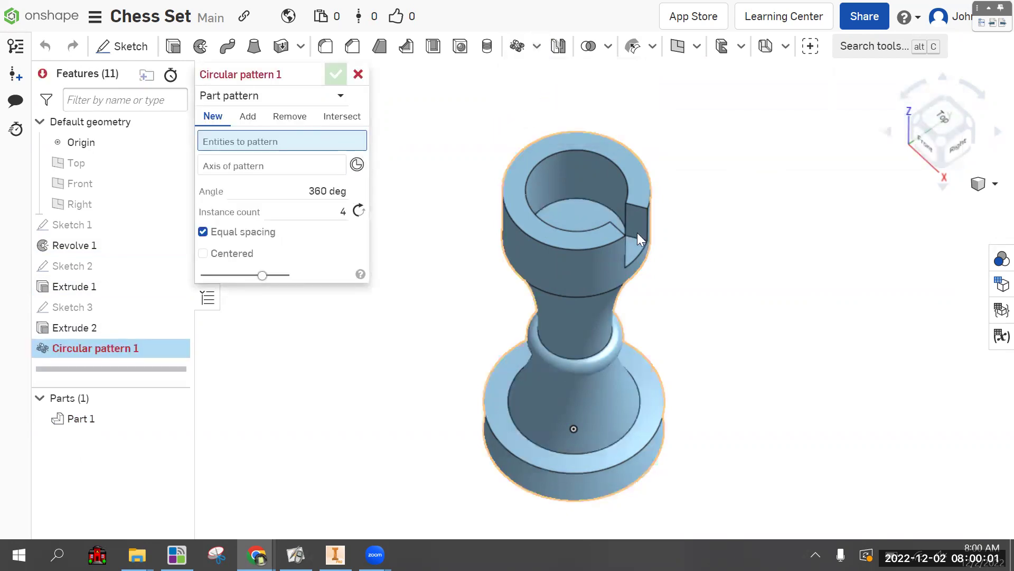
pyautogui.click(312, 140)
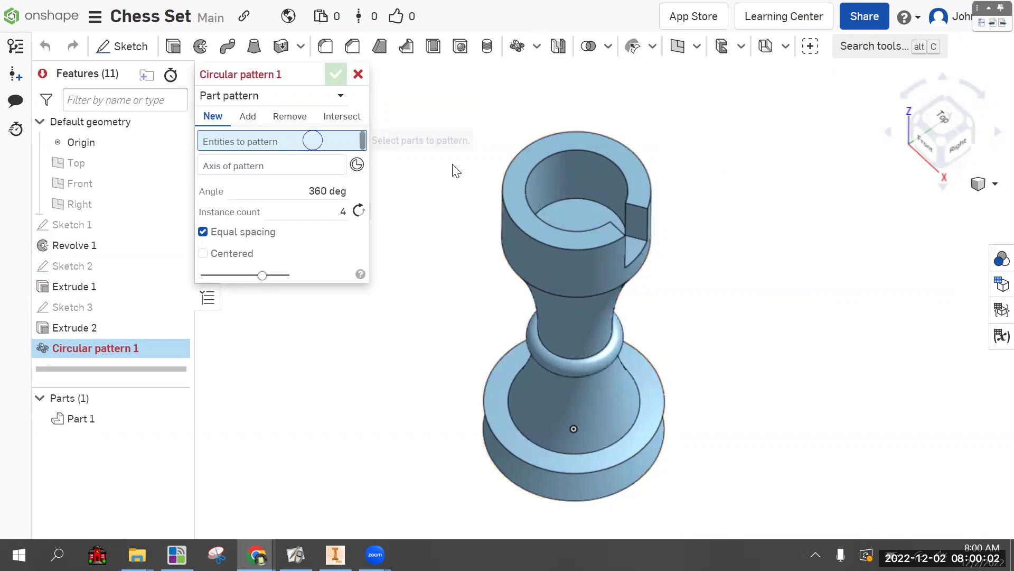
pyautogui.click(632, 243)
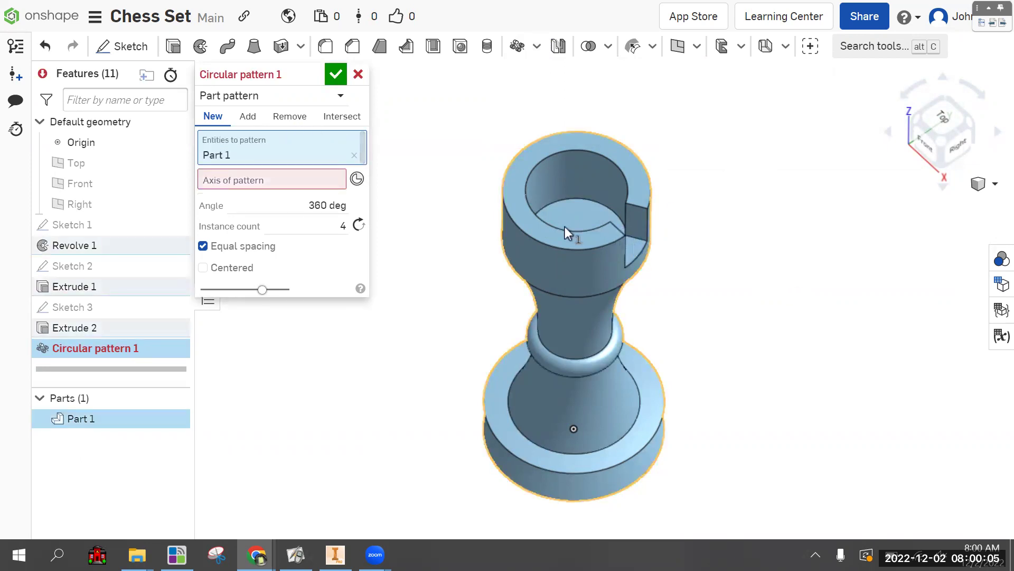
pyautogui.click(300, 180)
pyautogui.click(529, 199)
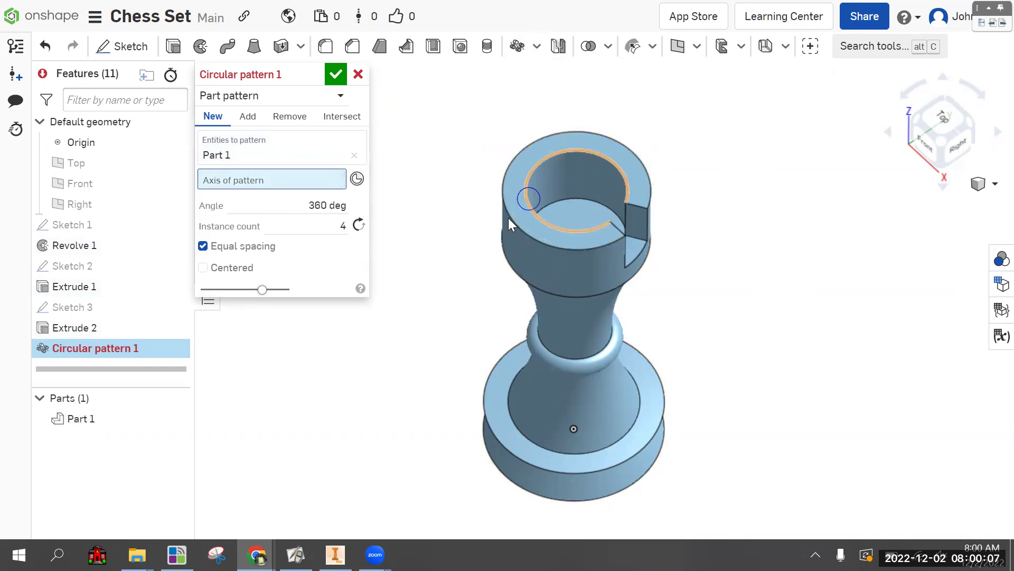
pyautogui.click(358, 74)
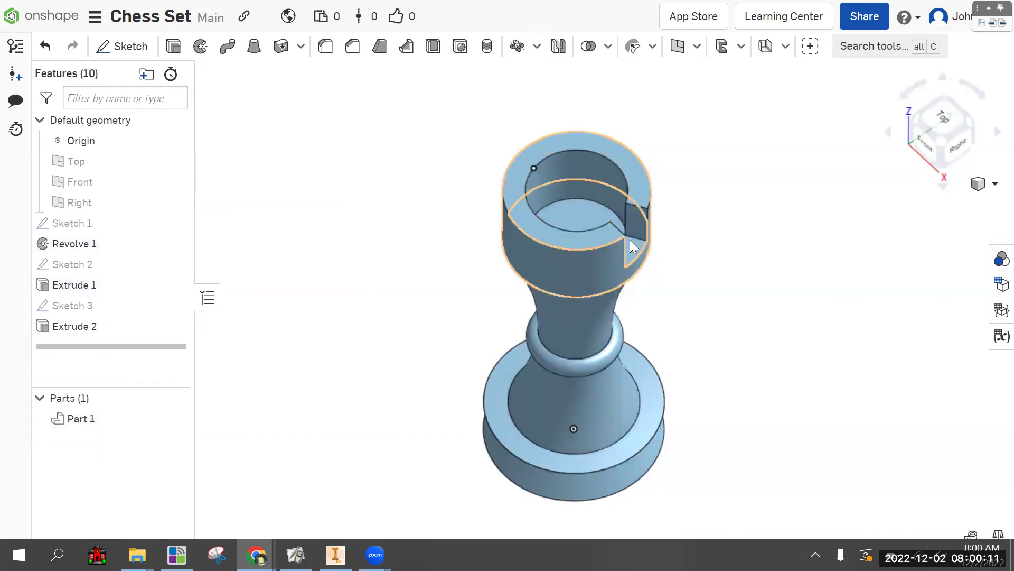
# Step: Circular-pattern the rook body six times, using the top rim edge as the axis
pyautogui.click(517, 46)
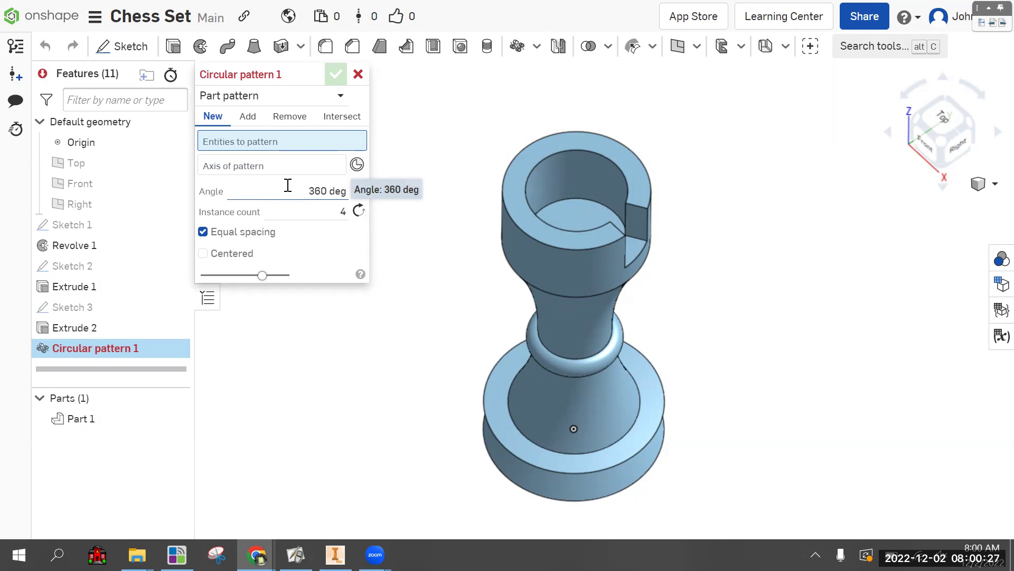
pyautogui.click(335, 211)
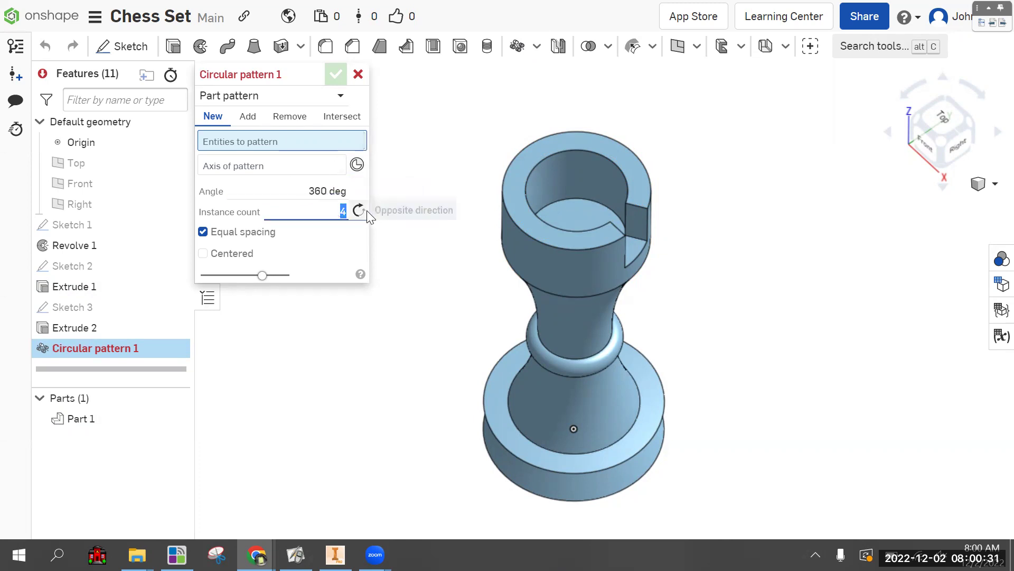
pyautogui.write('6')
pyautogui.click(256, 138)
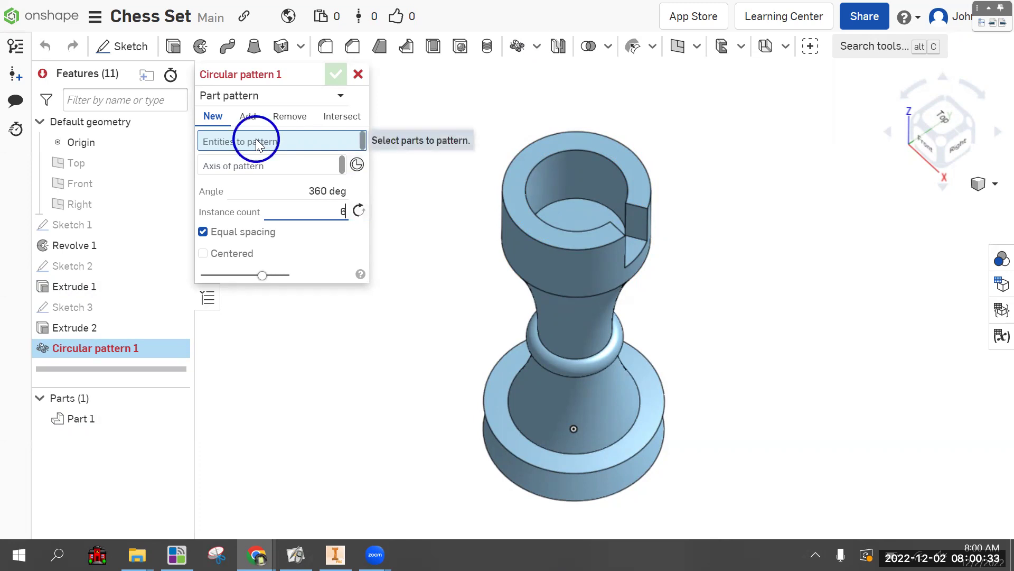
pyautogui.click(633, 225)
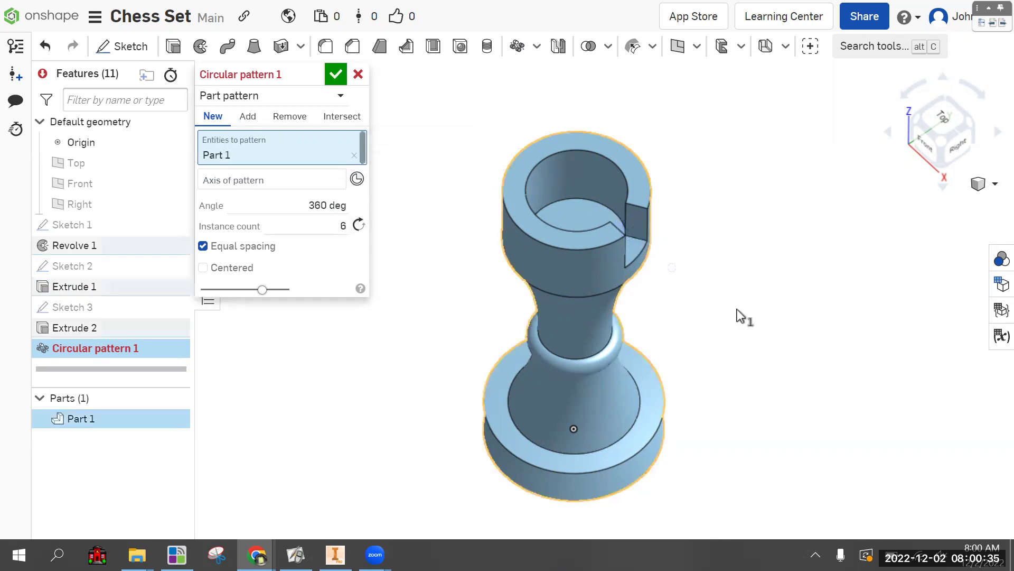
pyautogui.click(256, 180)
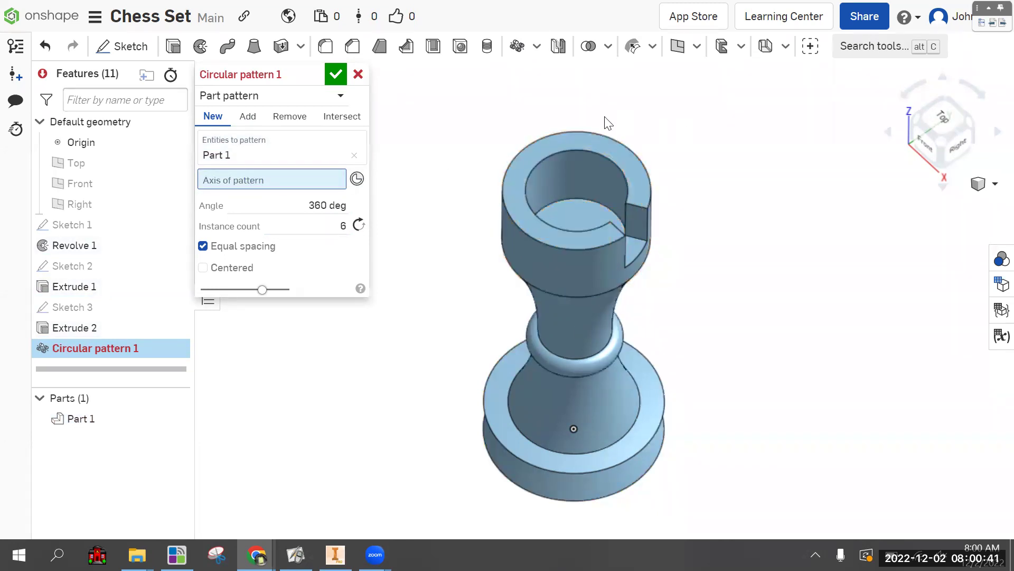
pyautogui.click(510, 224)
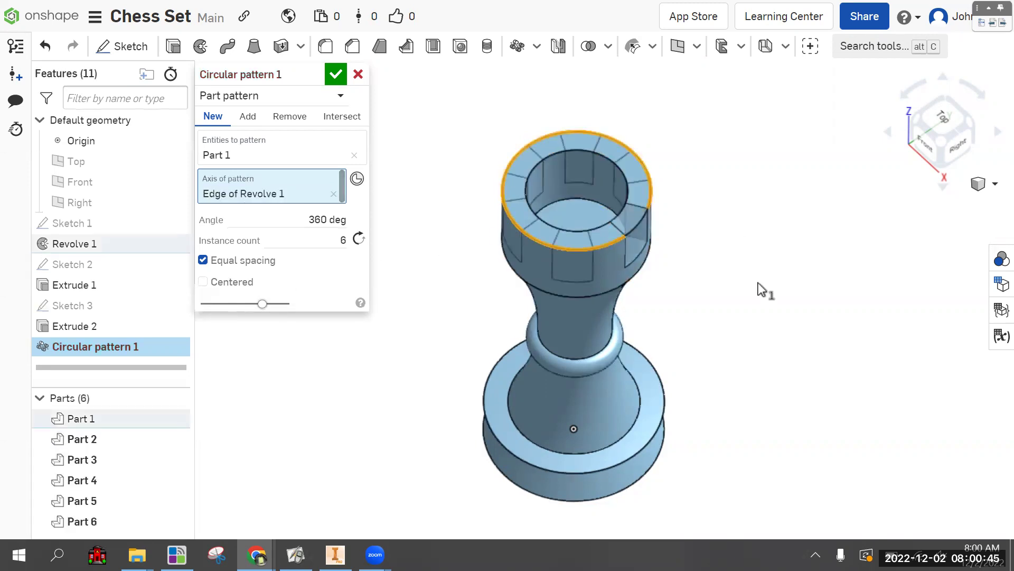
pyautogui.moveTo(758, 287); pyautogui.dragTo(748, 267, button='right')
pyautogui.click(336, 74)
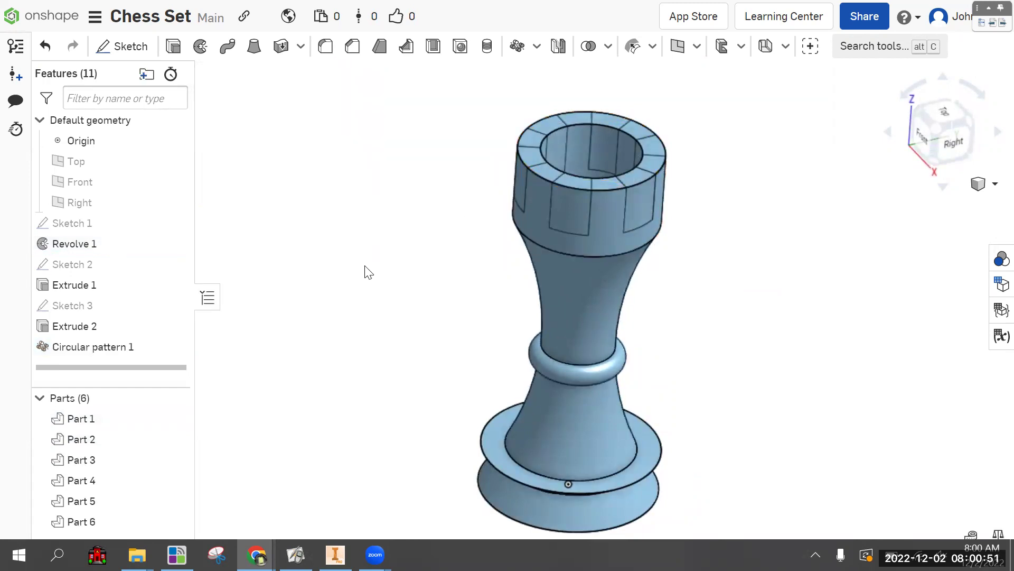
# Step: Edit Circular pattern 1 so it uses Remove, and apply the change
pyautogui.rightClick(119, 352)
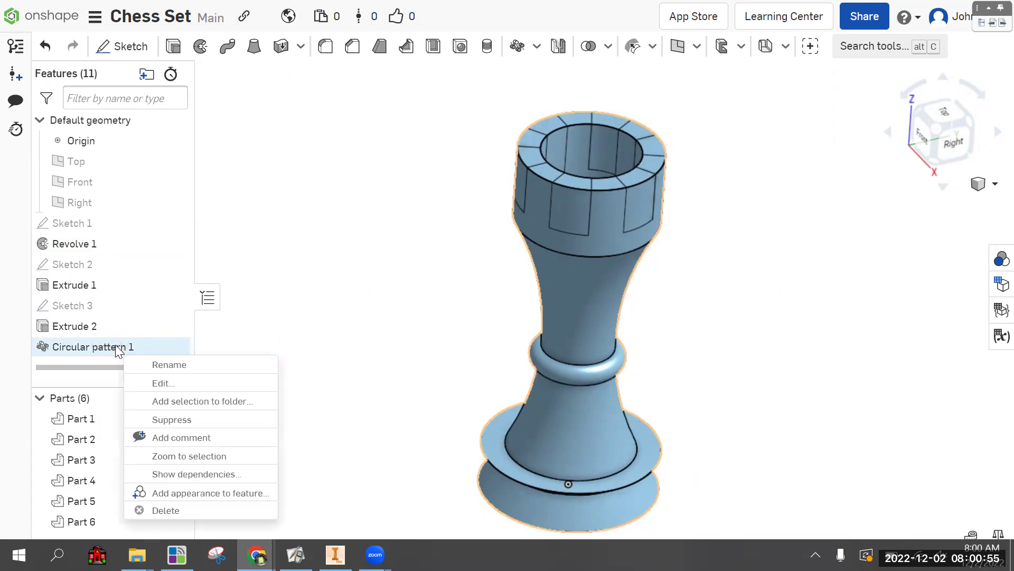
pyautogui.click(155, 384)
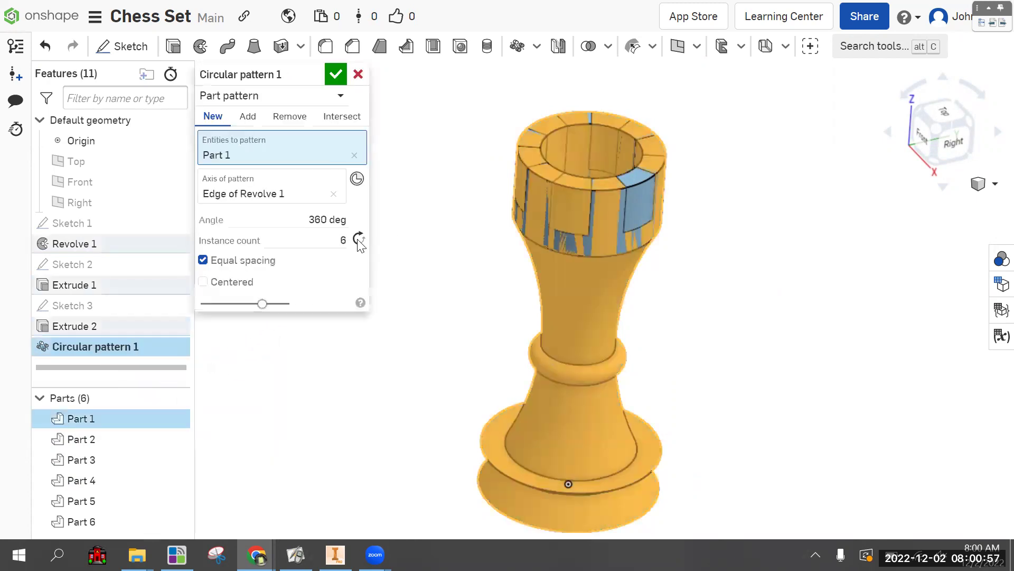
pyautogui.click(289, 117)
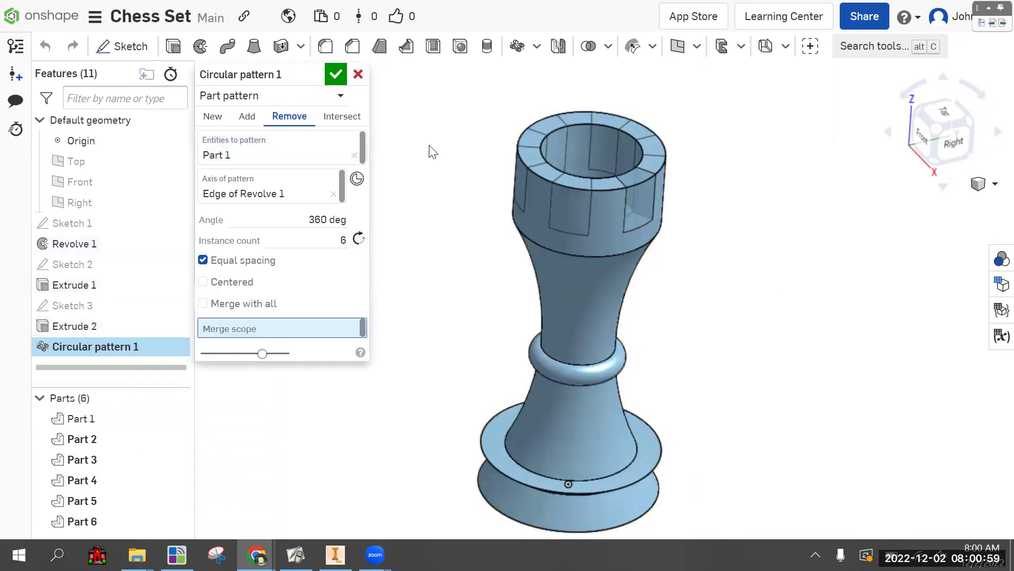
pyautogui.click(335, 74)
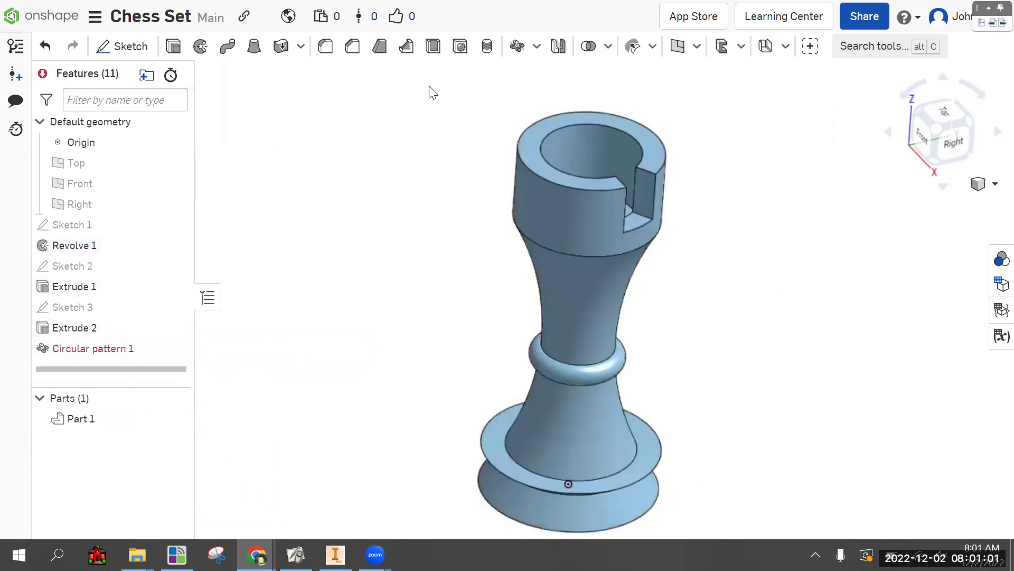
# Step: Delete Circular pattern 1 and discard the unfinished new pattern
pyautogui.rightClick(103, 351)
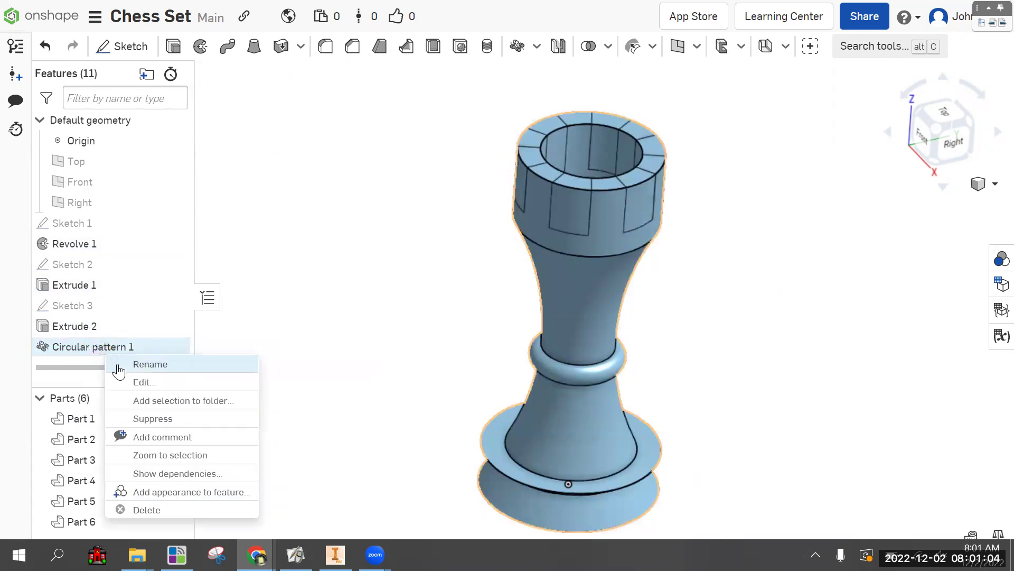
pyautogui.click(147, 510)
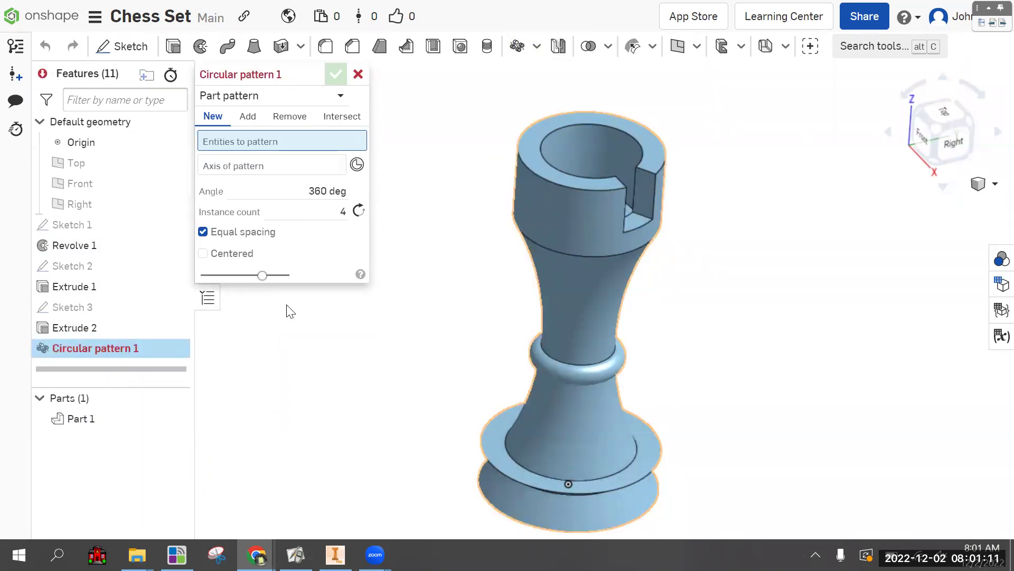
pyautogui.click(358, 74)
pyautogui.click(537, 47)
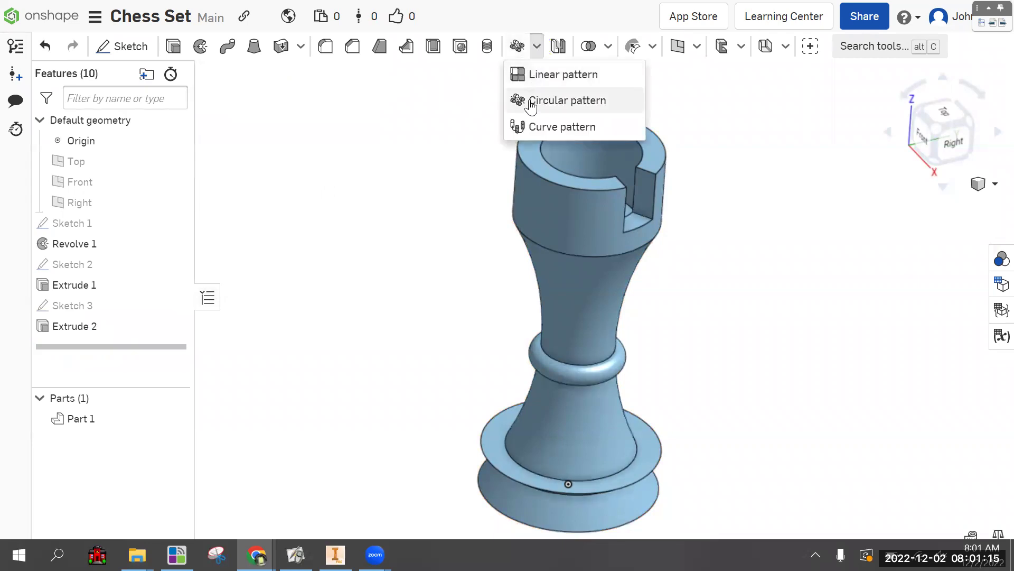
pyautogui.click(528, 126)
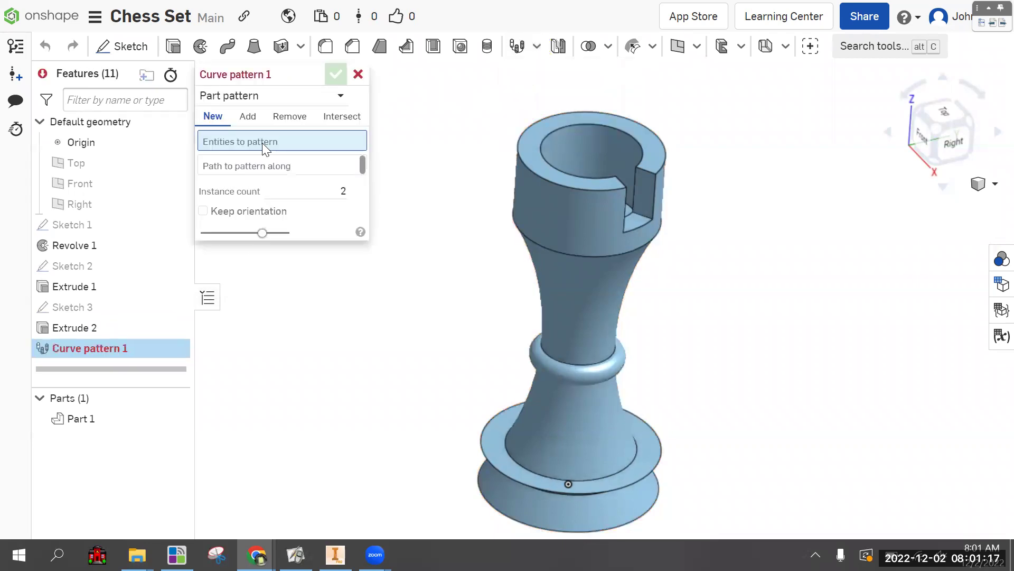
pyautogui.click(289, 116)
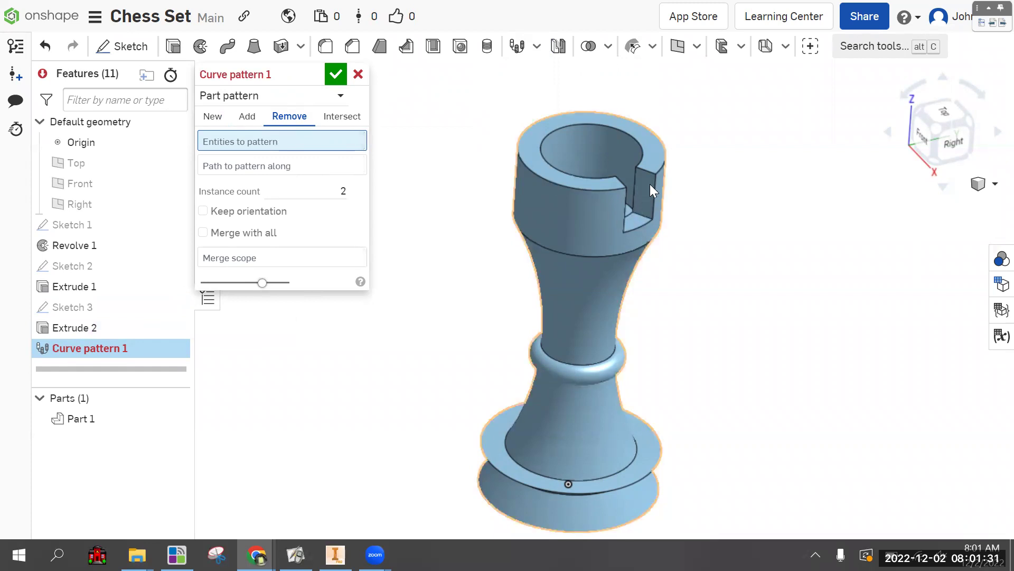
pyautogui.click(247, 115)
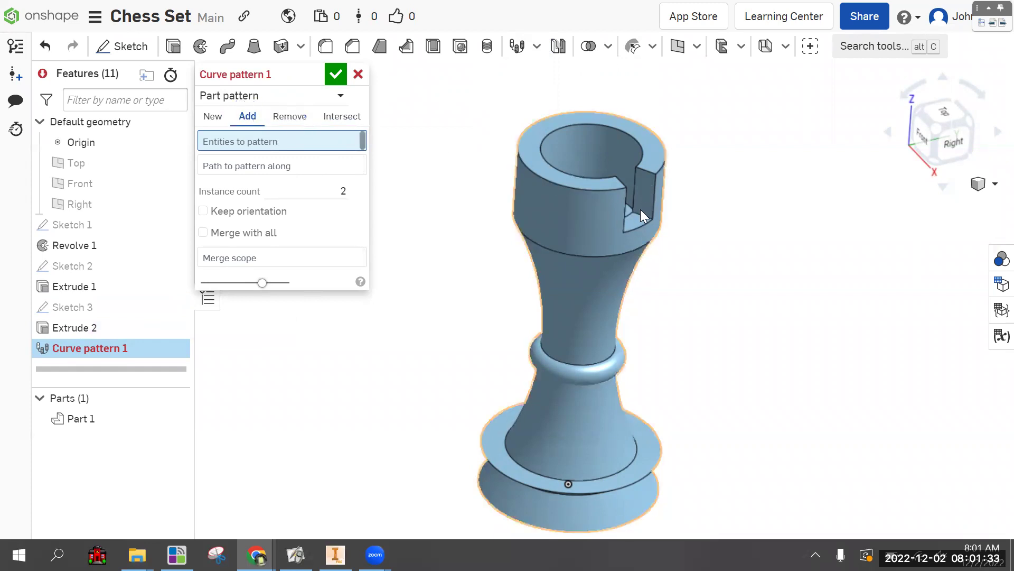
pyautogui.click(212, 116)
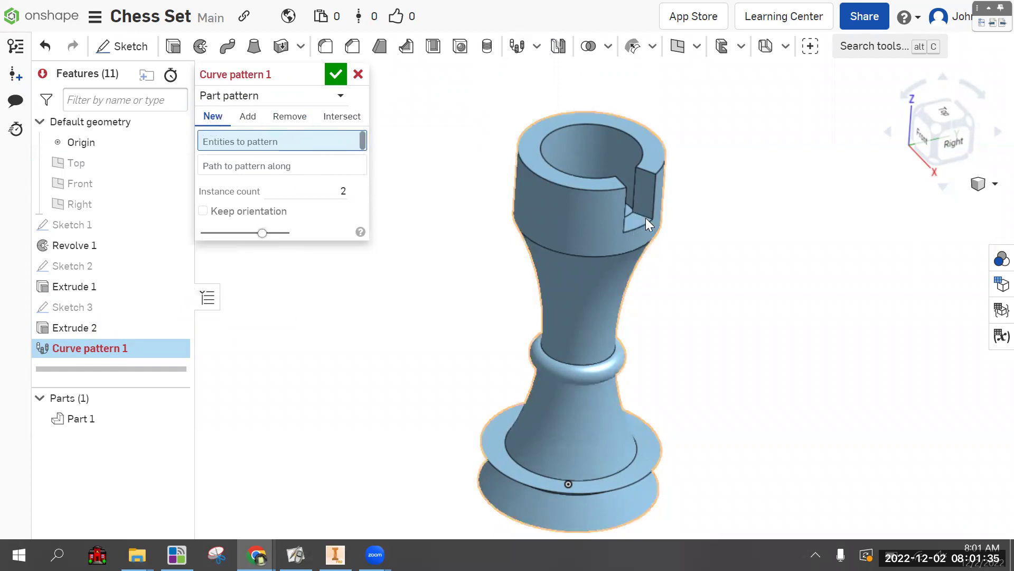
# Step: Cancel the curve pattern and delete Extrude 2, removing the slot
pyautogui.click(358, 74)
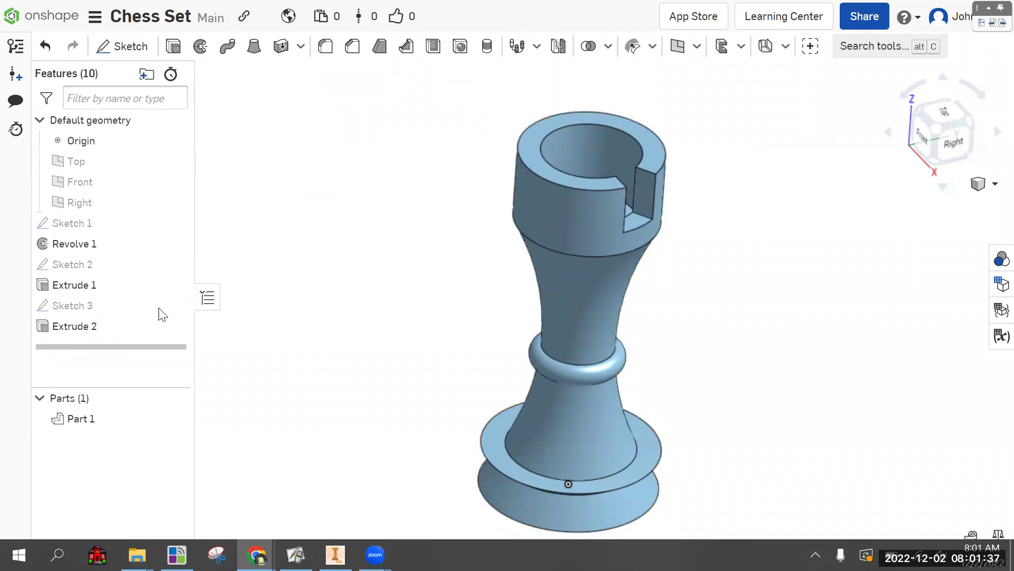
pyautogui.rightClick(82, 329)
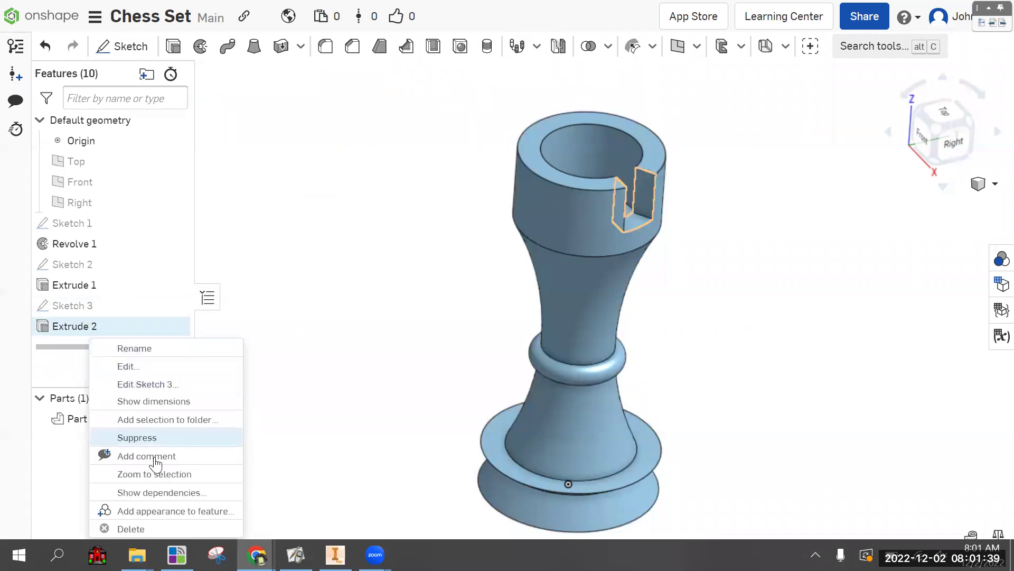
pyautogui.click(145, 528)
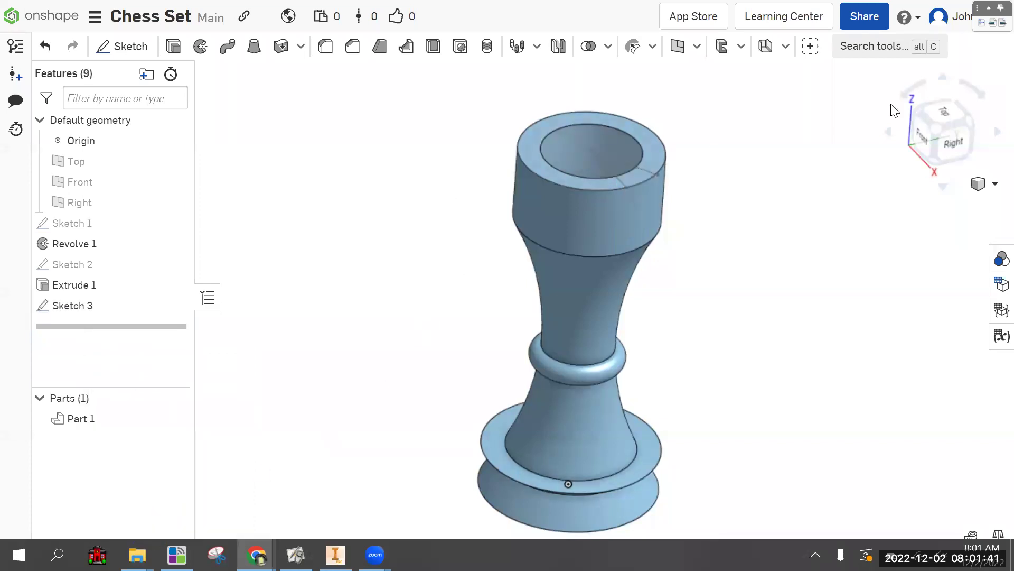
# Step: Edit Sketch 3 from above and snap the diagonal radius line's end onto the outer circle
pyautogui.click(80, 305)
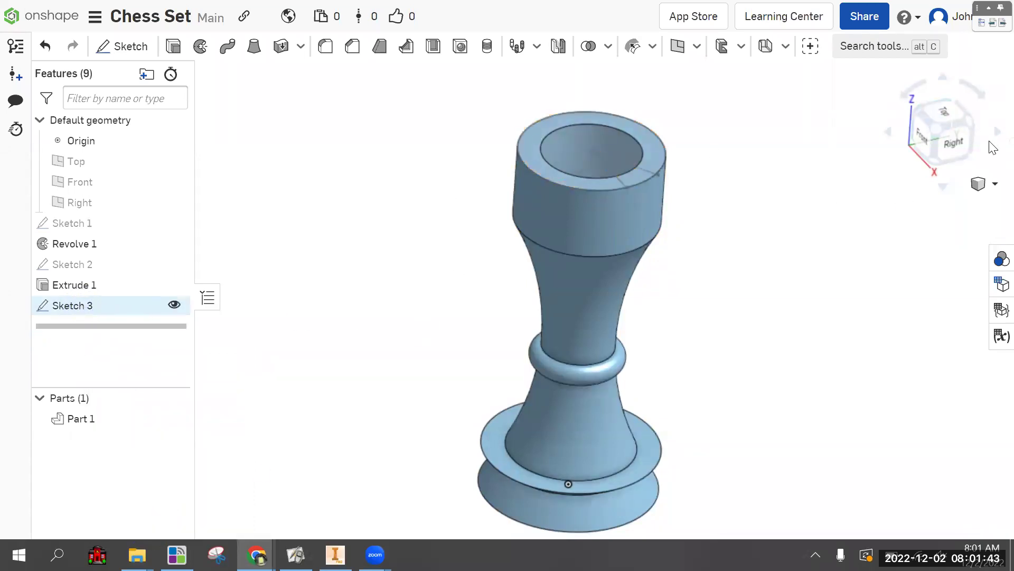
pyautogui.click(948, 112)
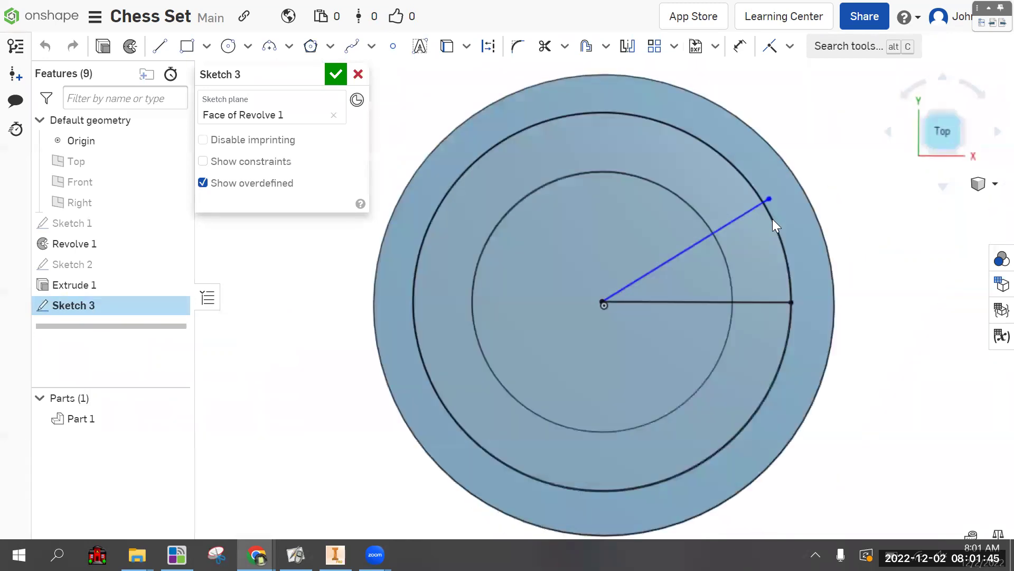
pyautogui.scroll(-3, 772, 225)
pyautogui.moveTo(897, 351); pyautogui.dragTo(750, 359, button='middle')
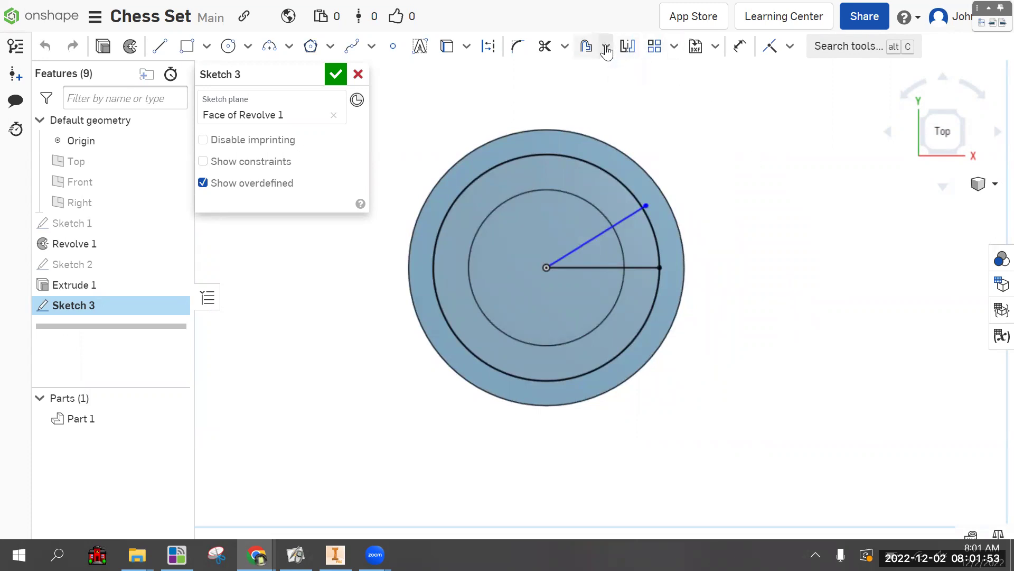
pyautogui.click(557, 51)
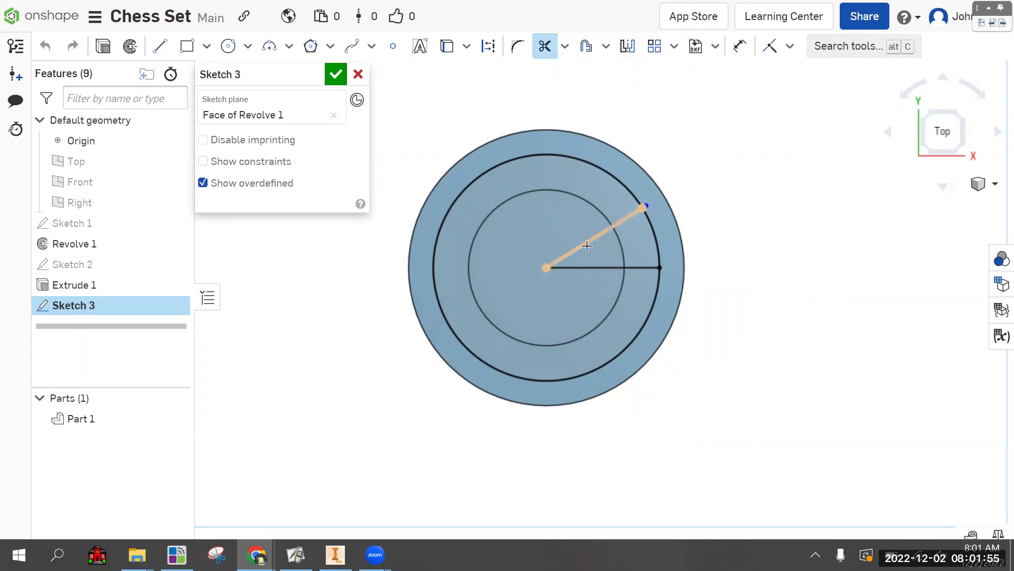
pyautogui.click(585, 245)
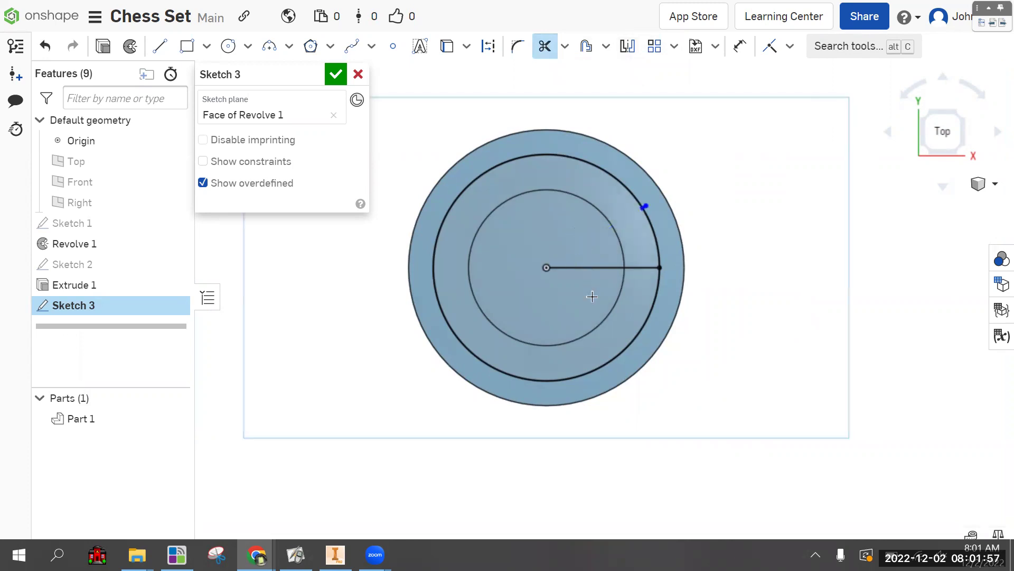
pyautogui.hotkey('ctrl', 'z')
pyautogui.scroll(8, 666, 220)
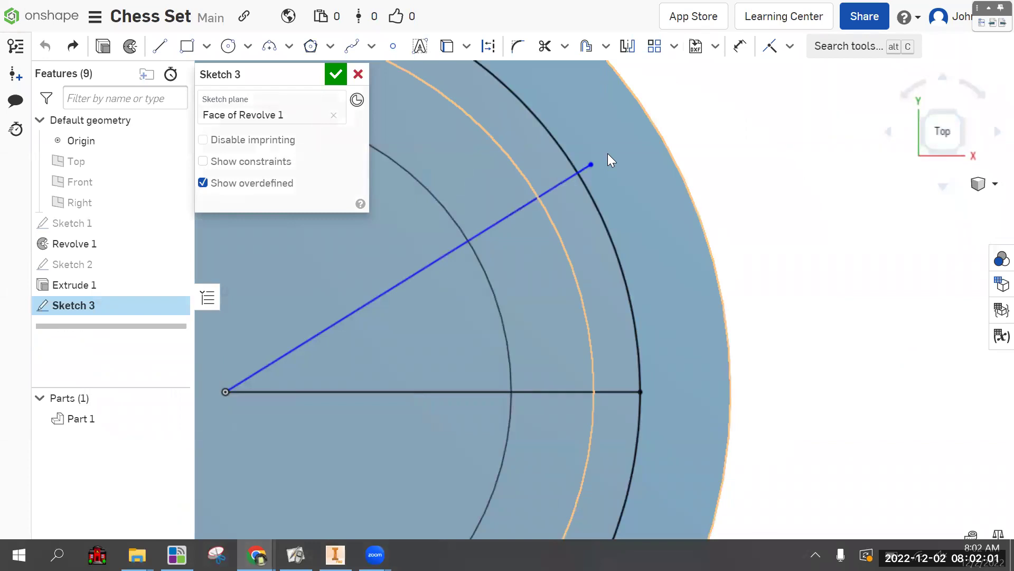
pyautogui.moveTo(594, 160); pyautogui.dragTo(574, 174)
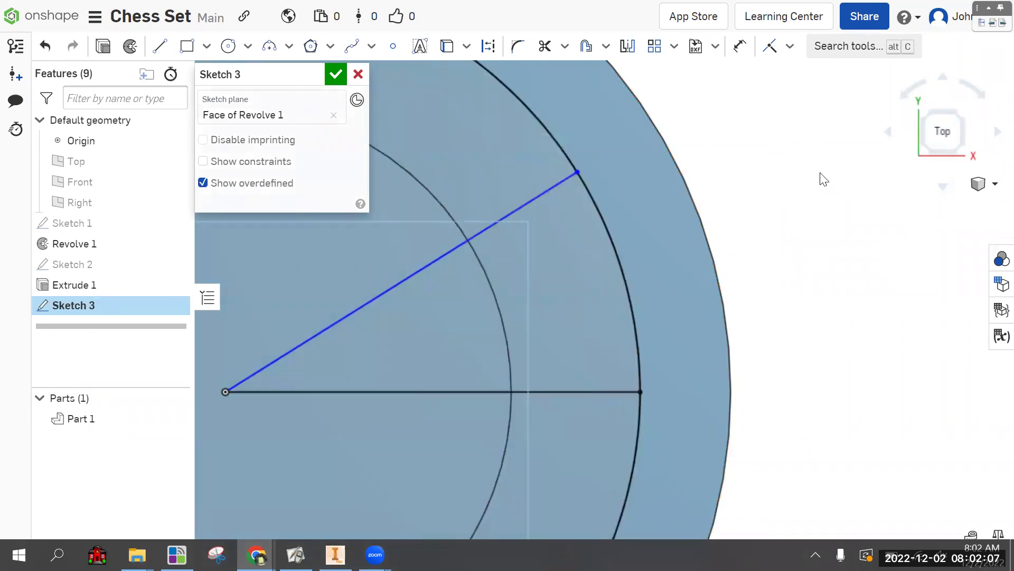
# Step: Split the diagonal line in Sketch 3 where it crosses the circle
pyautogui.click(564, 47)
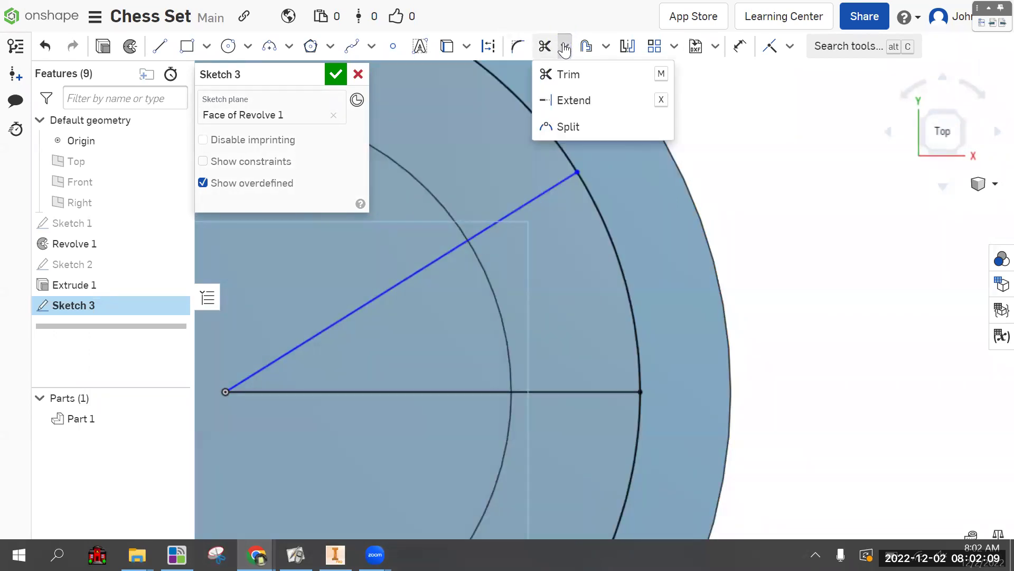
pyautogui.click(562, 132)
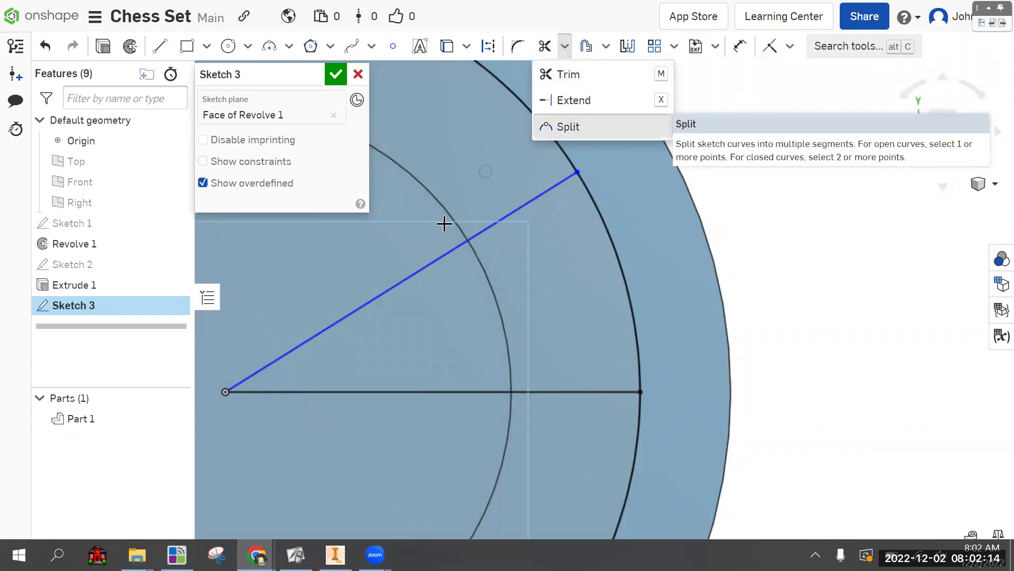
pyautogui.click(443, 261)
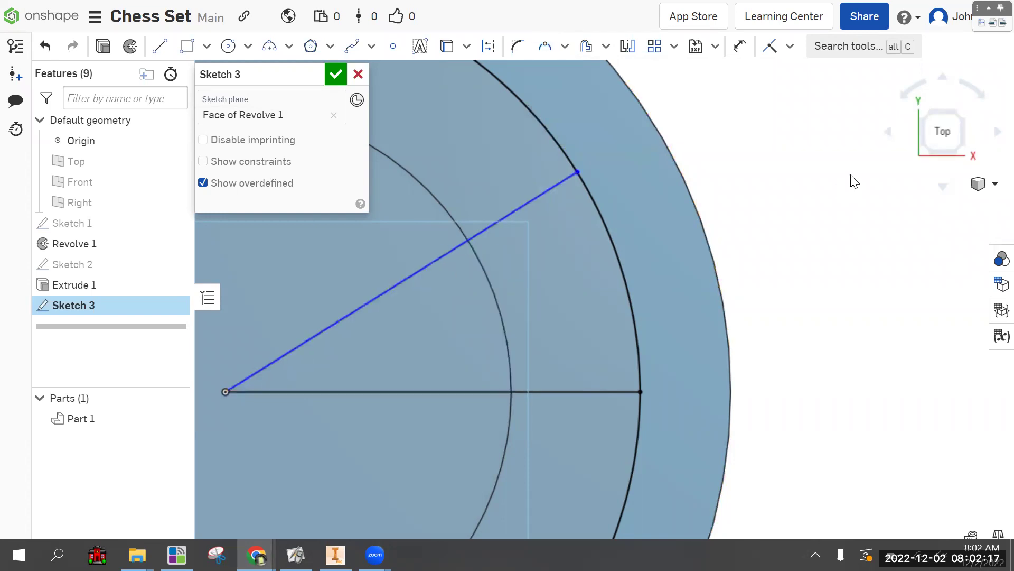
pyautogui.scroll(-2, 848, 158)
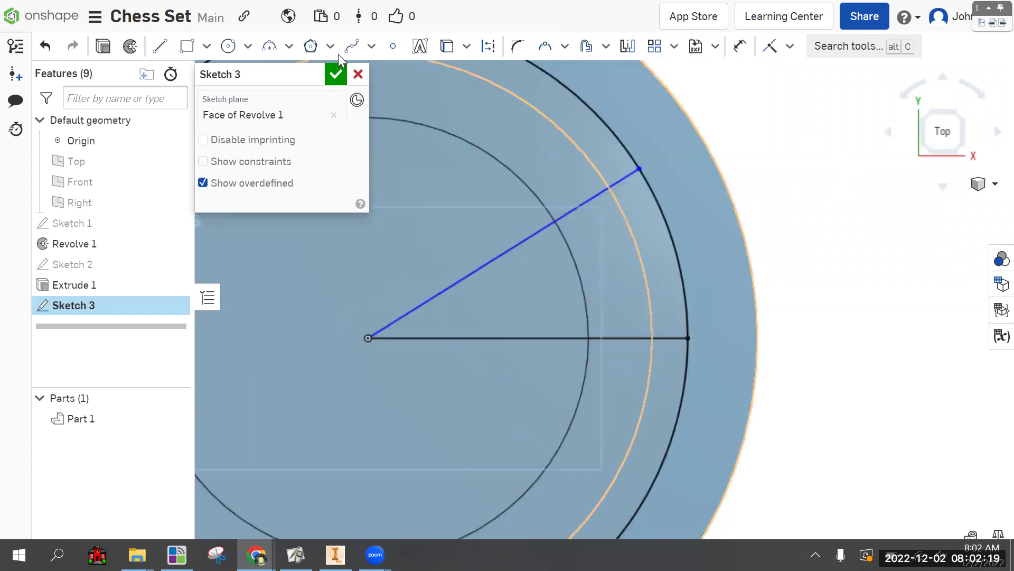
# Step: Box-select the Sketch 3 lines for a circular sketch pattern
pyautogui.click(678, 48)
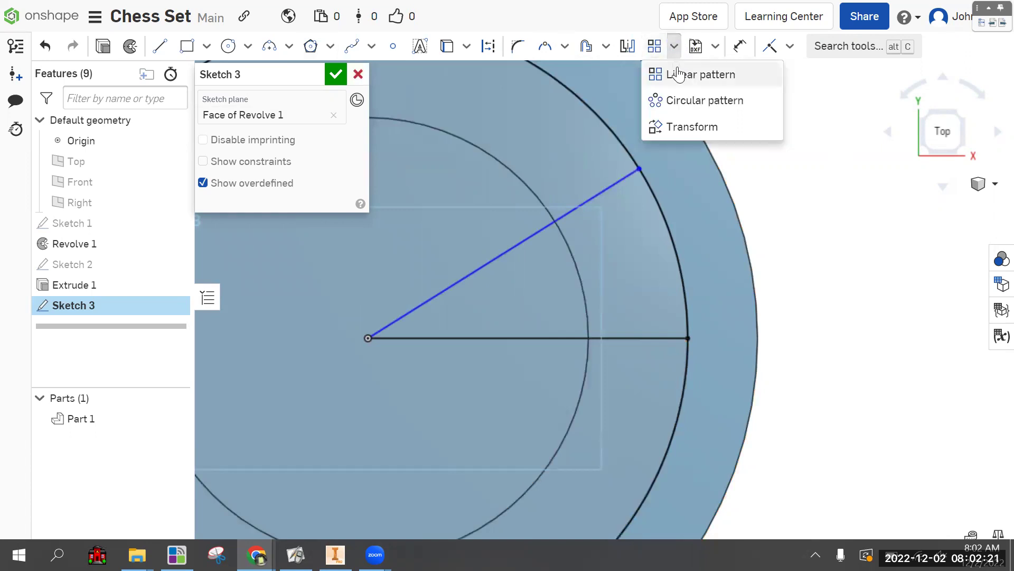
pyautogui.click(672, 100)
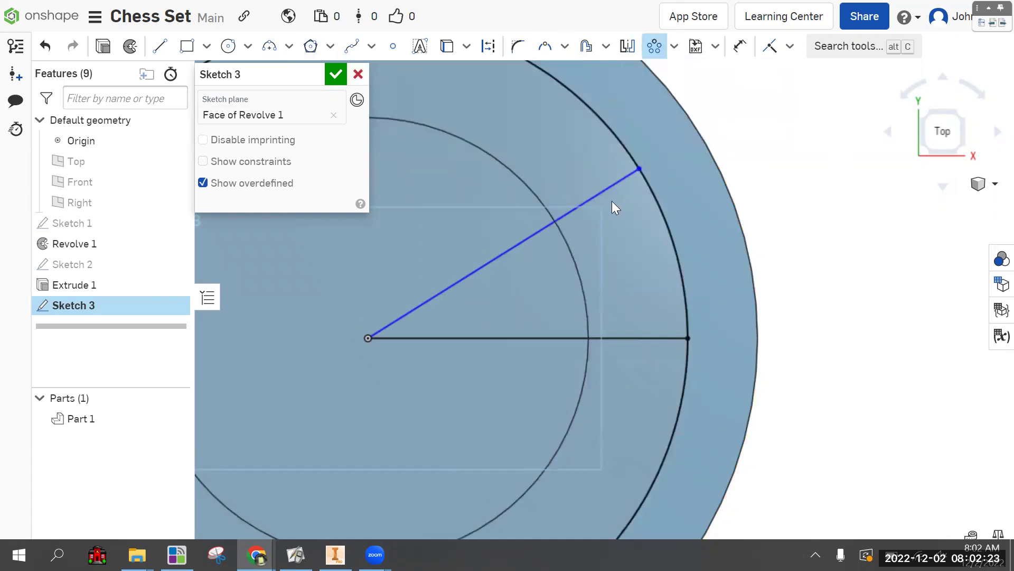
pyautogui.moveTo(534, 139); pyautogui.dragTo(699, 358)
pyautogui.scroll(-2, 862, 208)
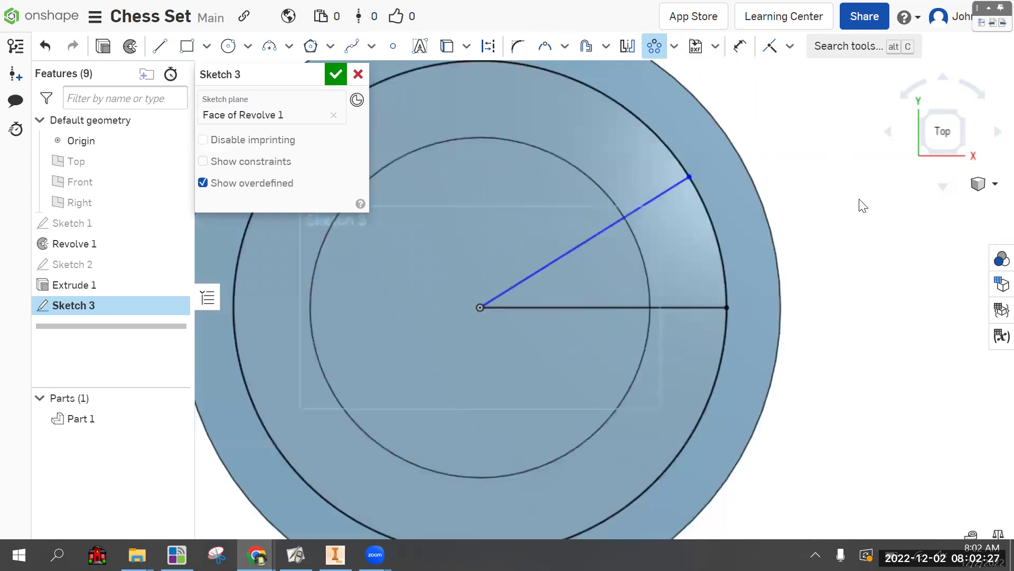
pyautogui.scroll(-1, 862, 200)
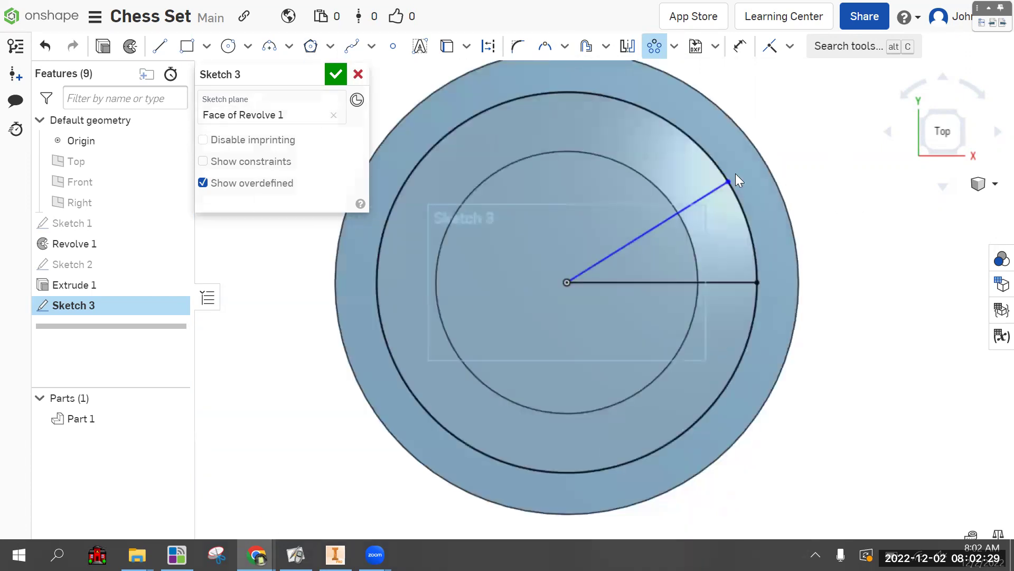
pyautogui.moveTo(655, 154)
pyautogui.mouseDown()
pyautogui.moveTo(763, 310)
pyautogui.moveTo(854, 392)
pyautogui.mouseUp()
# Step: Leave the circular pattern tool and close the Chess Set document
pyautogui.press('Escape')
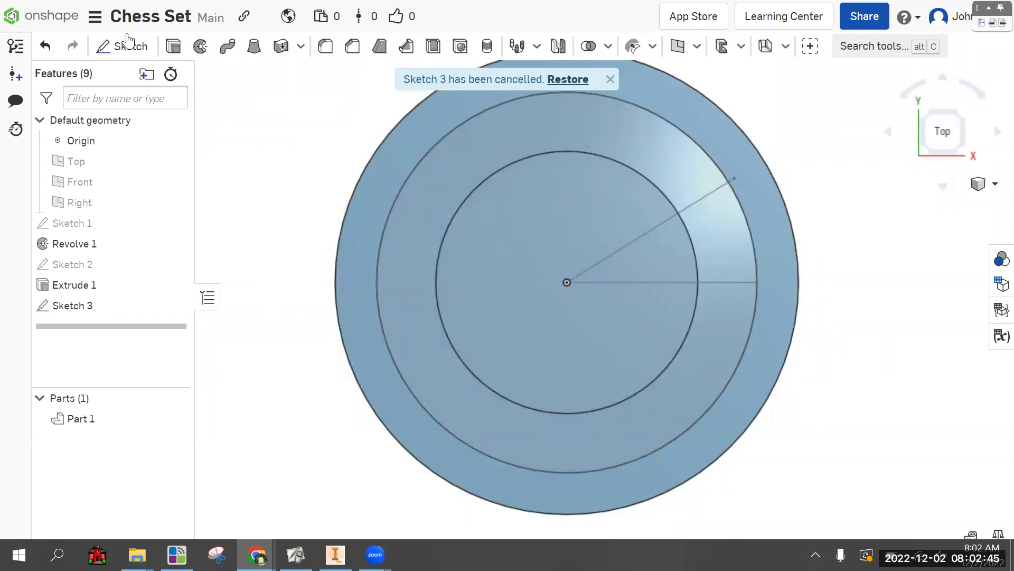
pyautogui.click(94, 17)
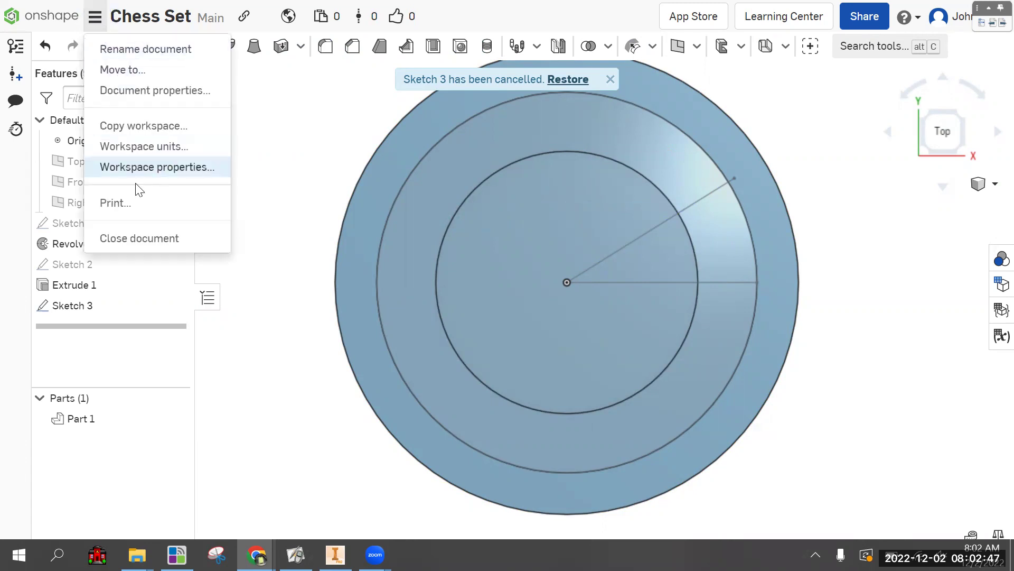
pyautogui.click(155, 242)
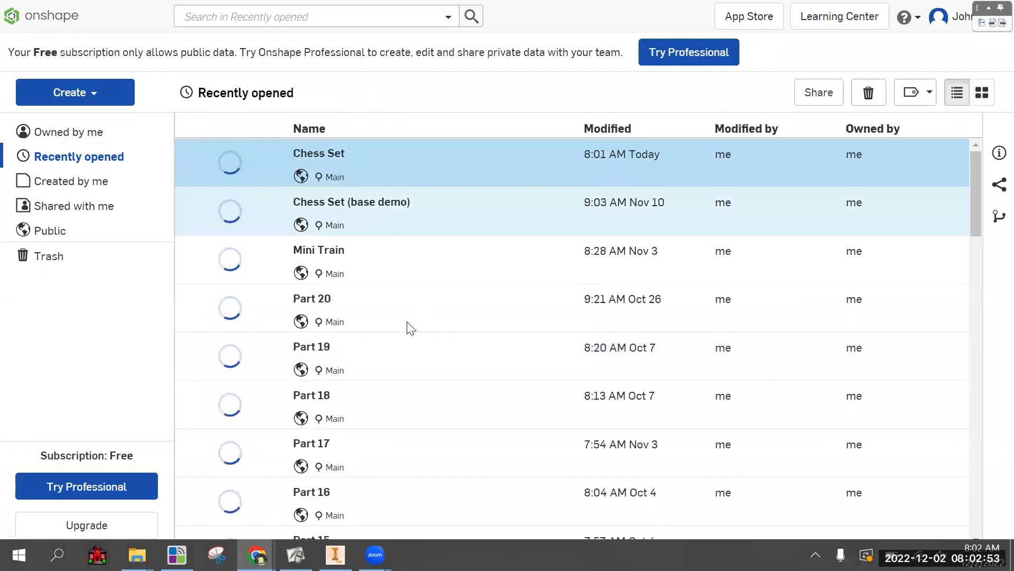
pyautogui.scroll(-6, 411, 327)
pyautogui.scroll(7, 411, 327)
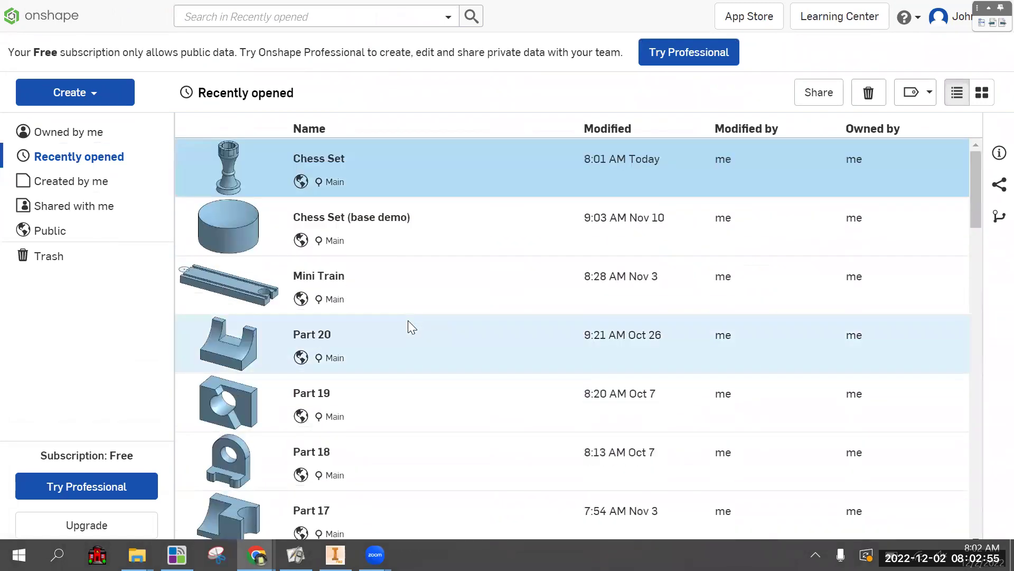
# Step: Open Mini Train out of full screen and browse its Wheel part studio features
pyautogui.doubleClick(559, 307)
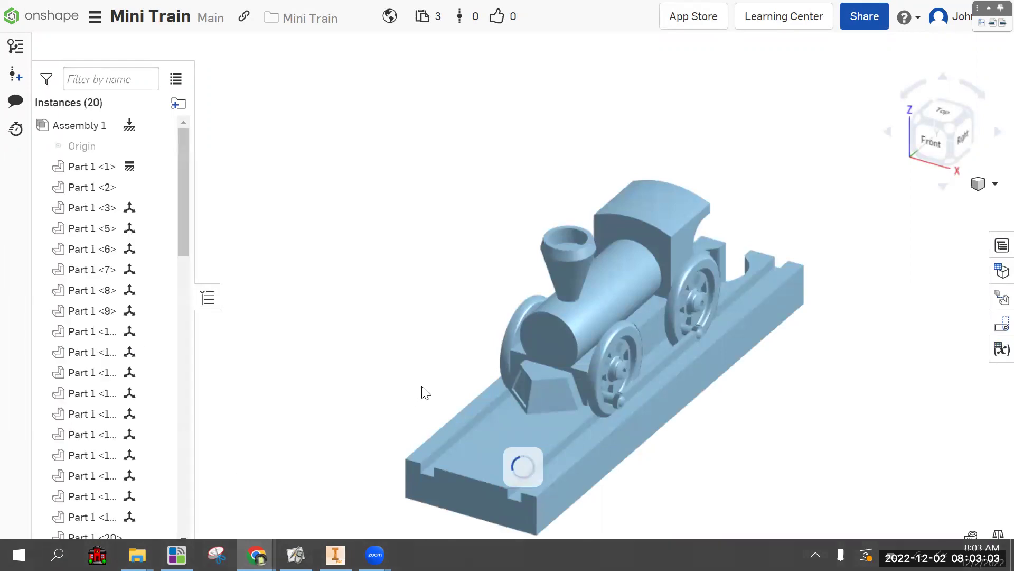
pyautogui.press('F11')
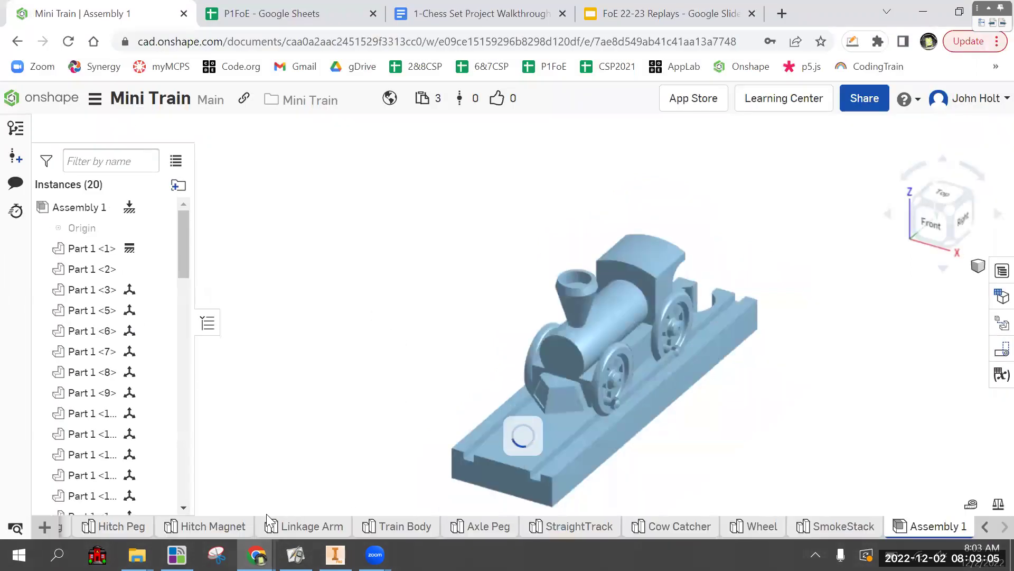
pyautogui.click(754, 526)
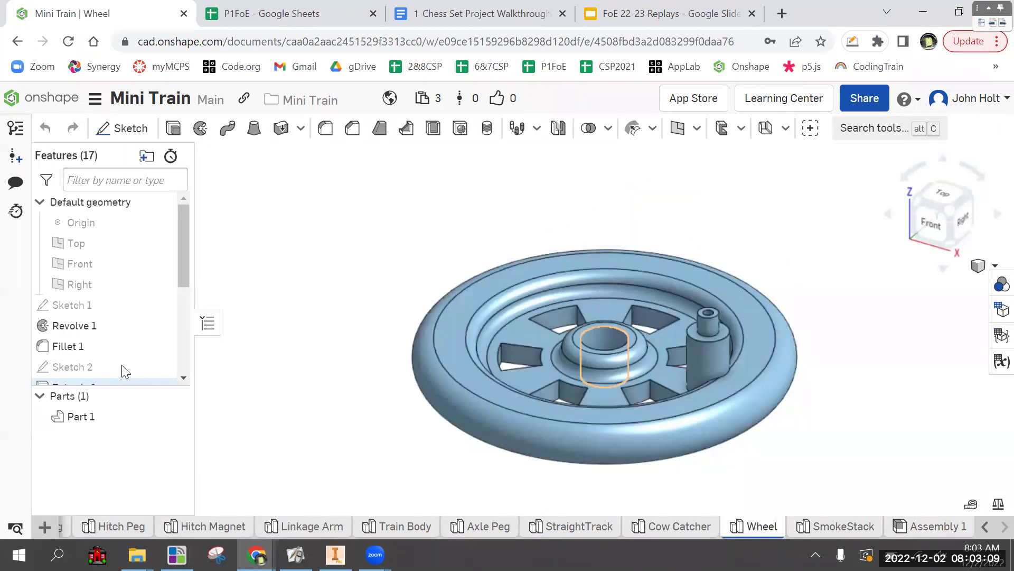
pyautogui.scroll(-4, 117, 368)
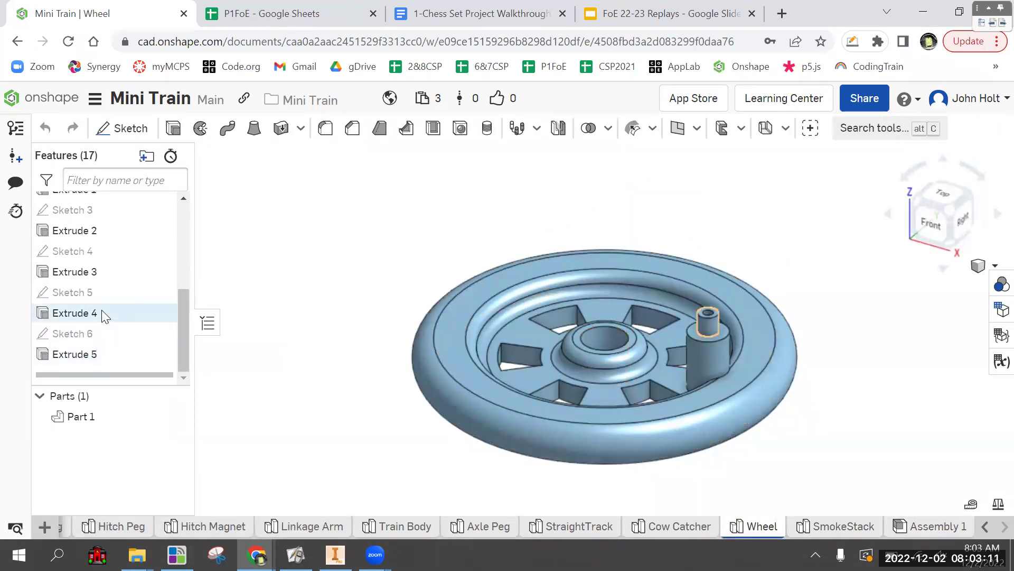
pyautogui.scroll(3, 103, 312)
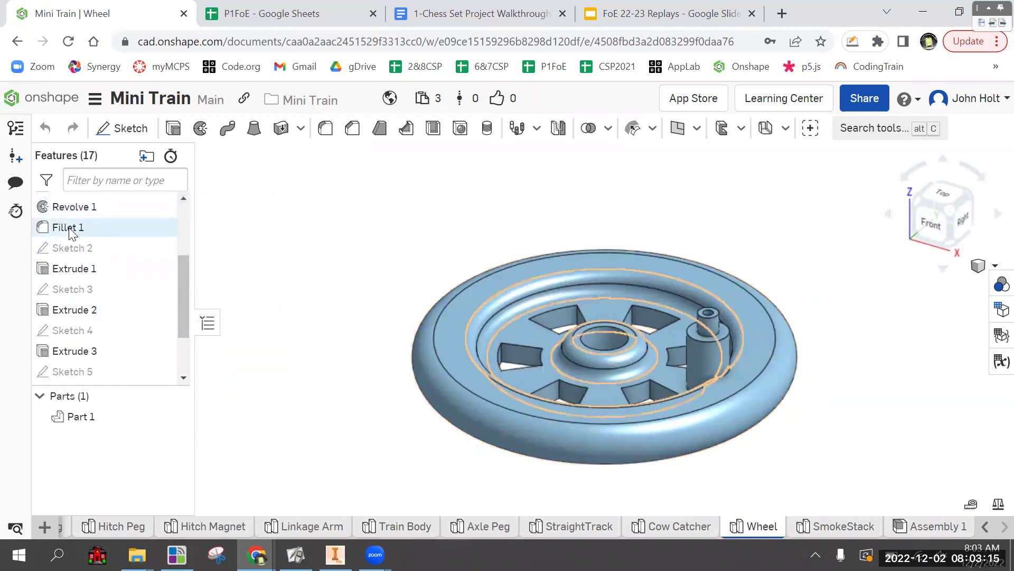
pyautogui.rightClick(74, 313)
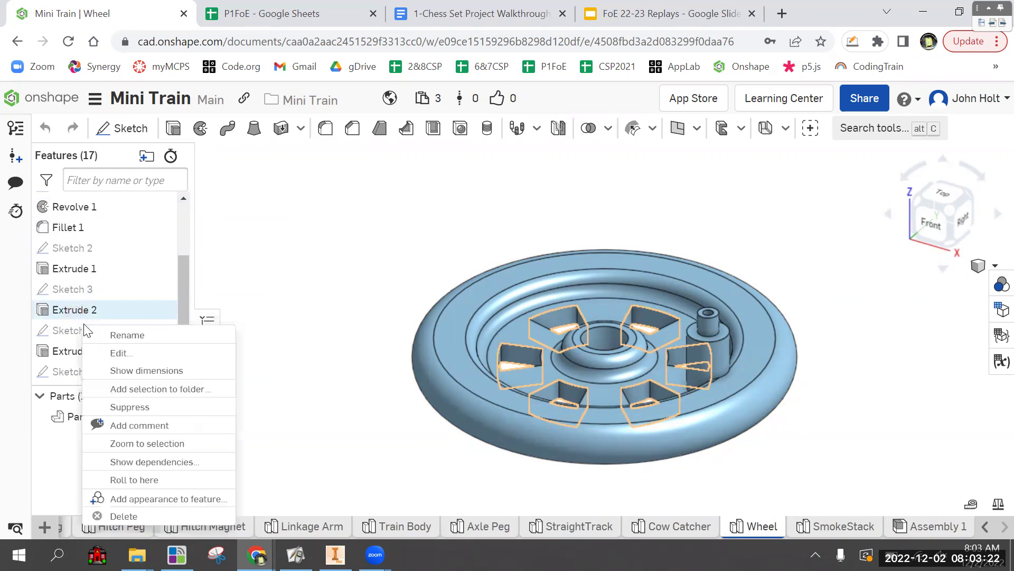
pyautogui.click(119, 358)
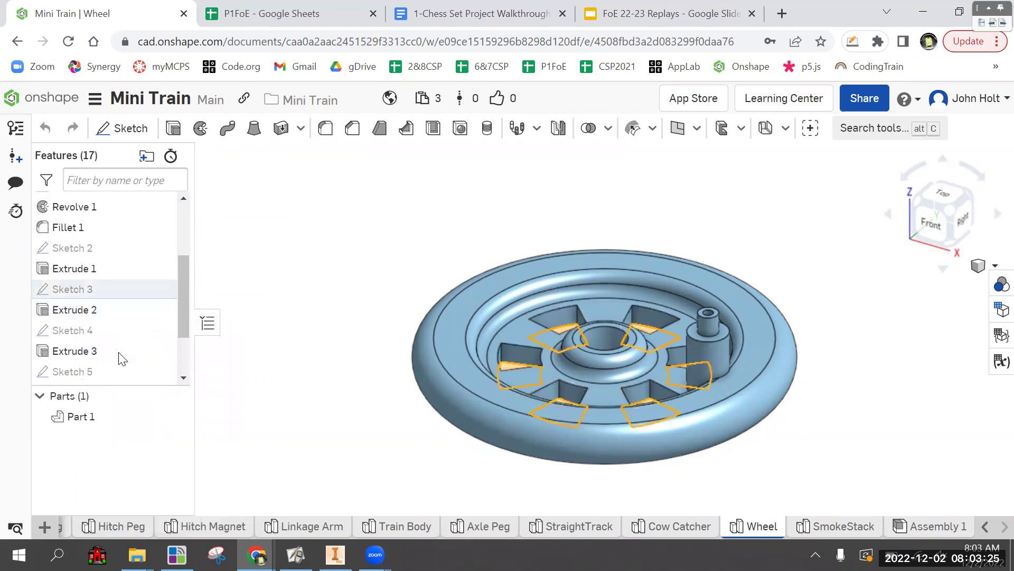
pyautogui.click(963, 246)
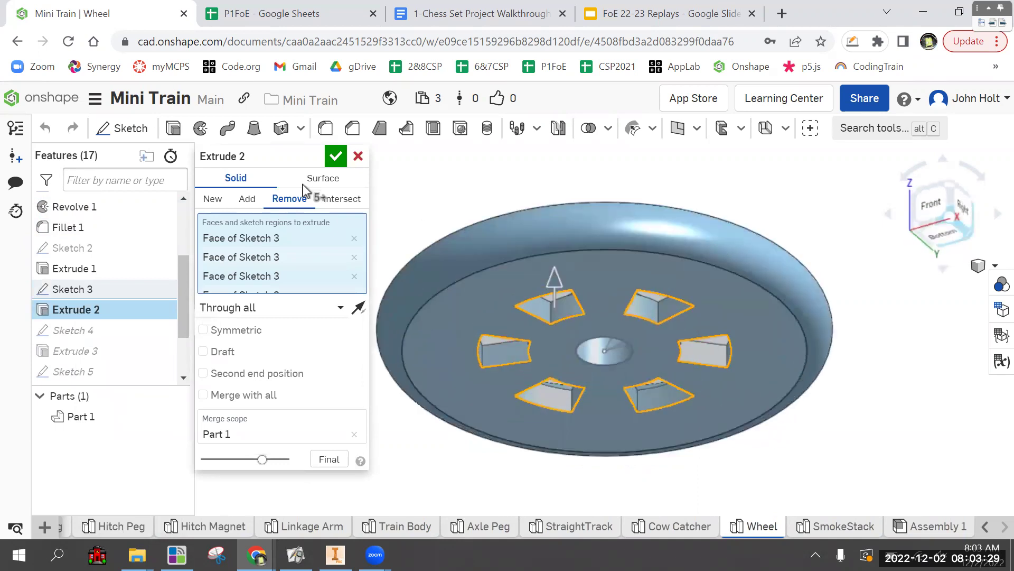
pyautogui.click(358, 156)
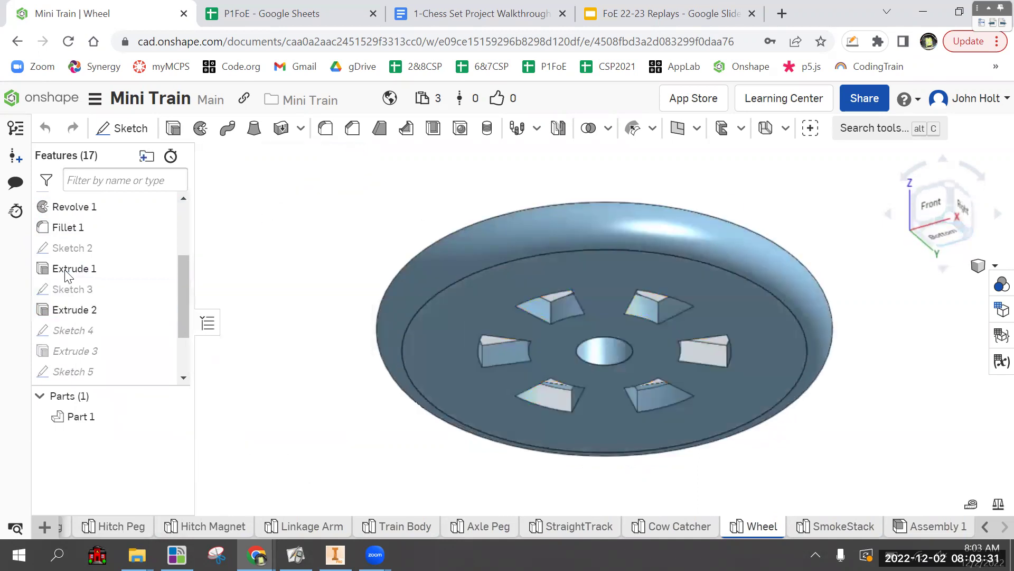
pyautogui.rightClick(73, 290)
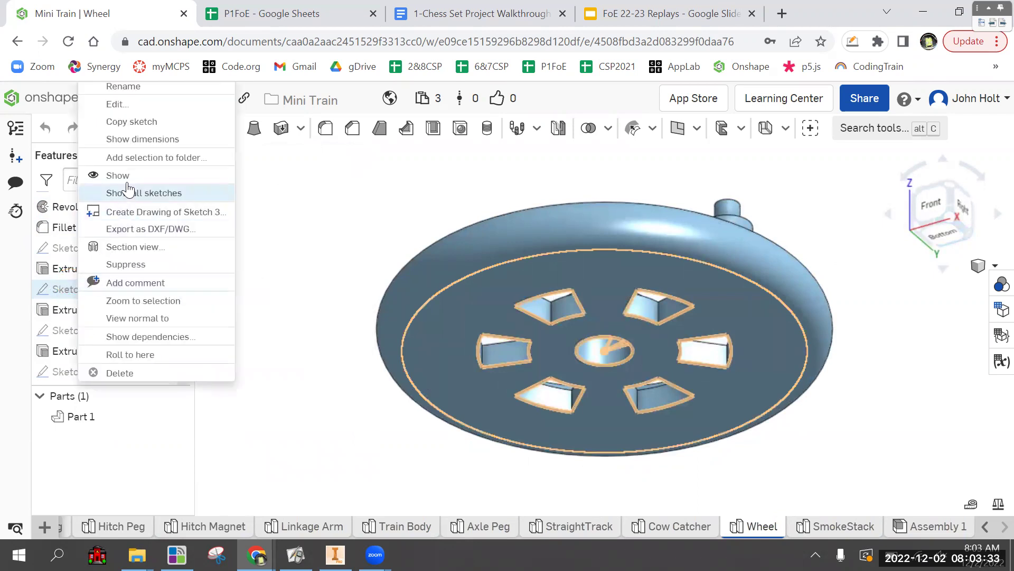
pyautogui.click(152, 112)
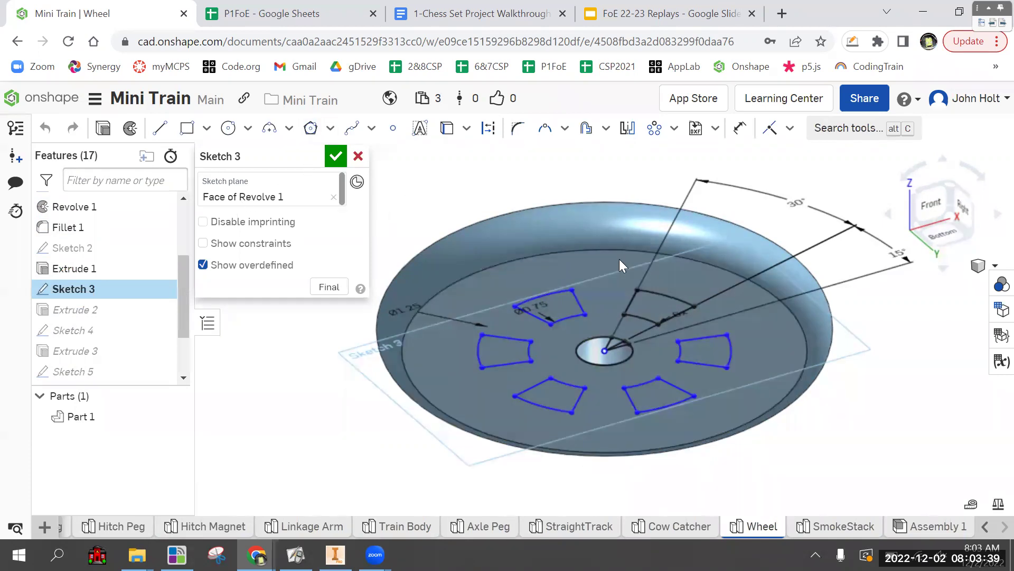
pyautogui.click(359, 156)
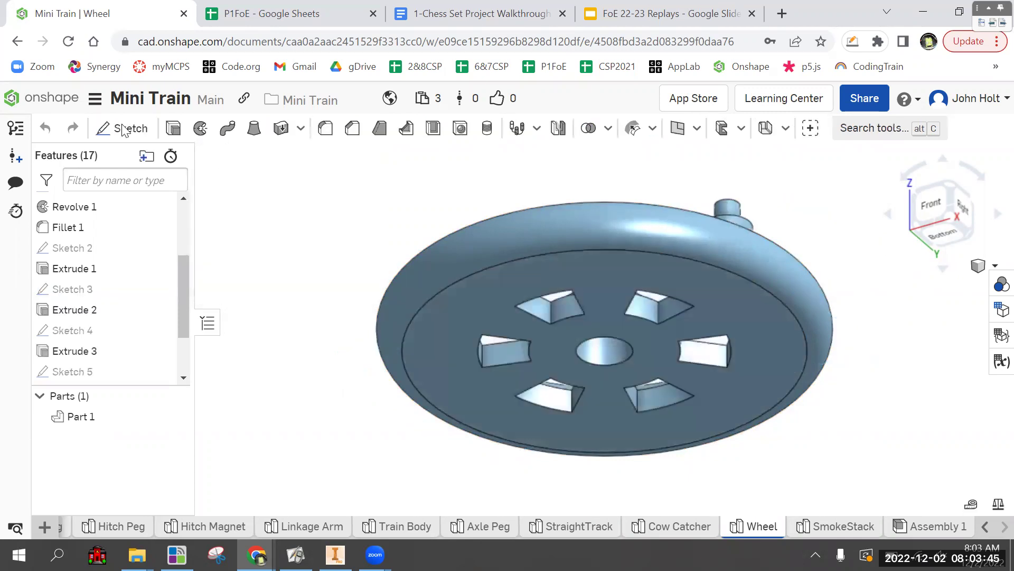
pyautogui.click(95, 98)
# Step: Close the Mini Train document and reopen the Chess Set document
pyautogui.click(136, 320)
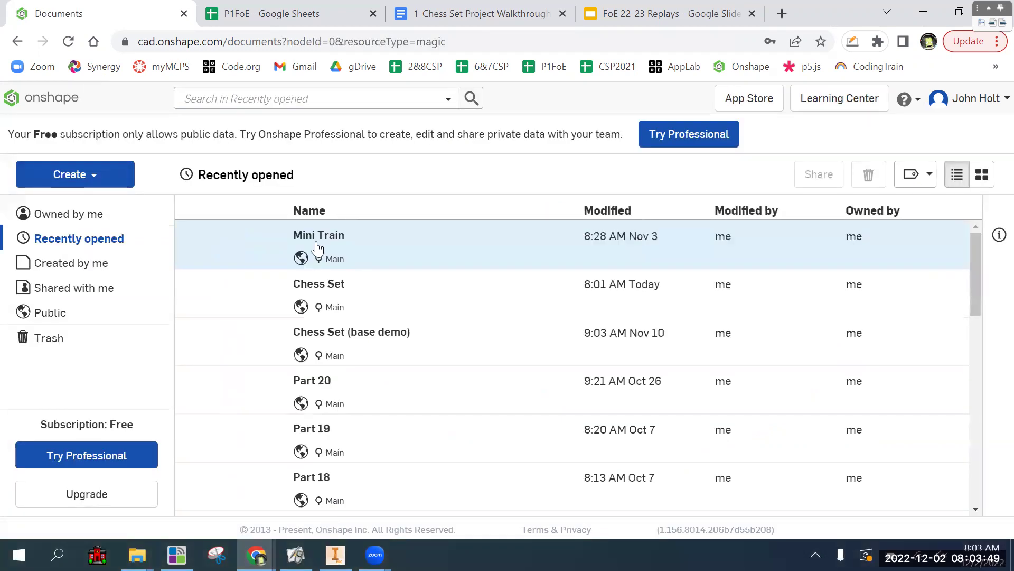
pyautogui.click(319, 304)
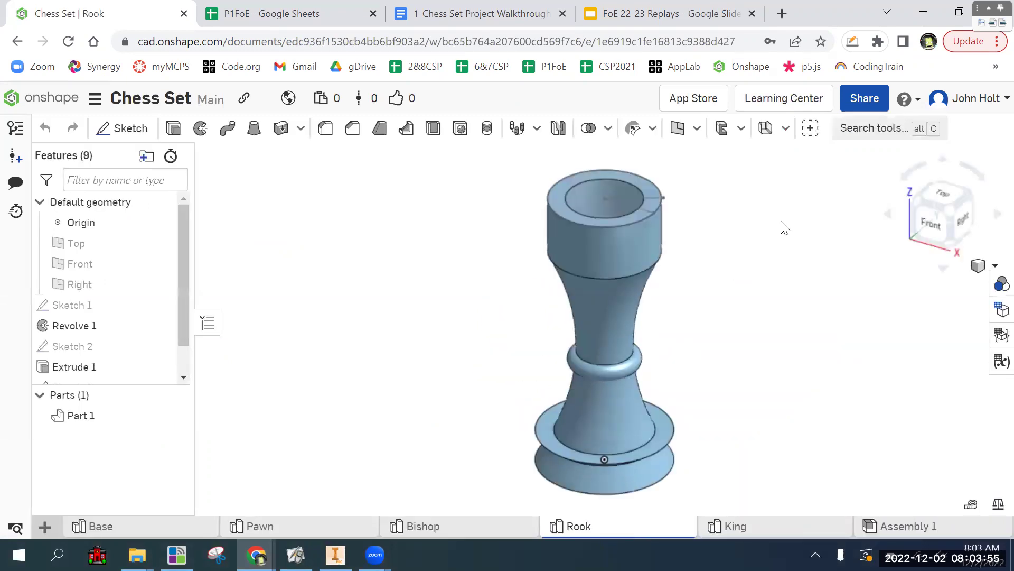
pyautogui.scroll(-1, 80, 360)
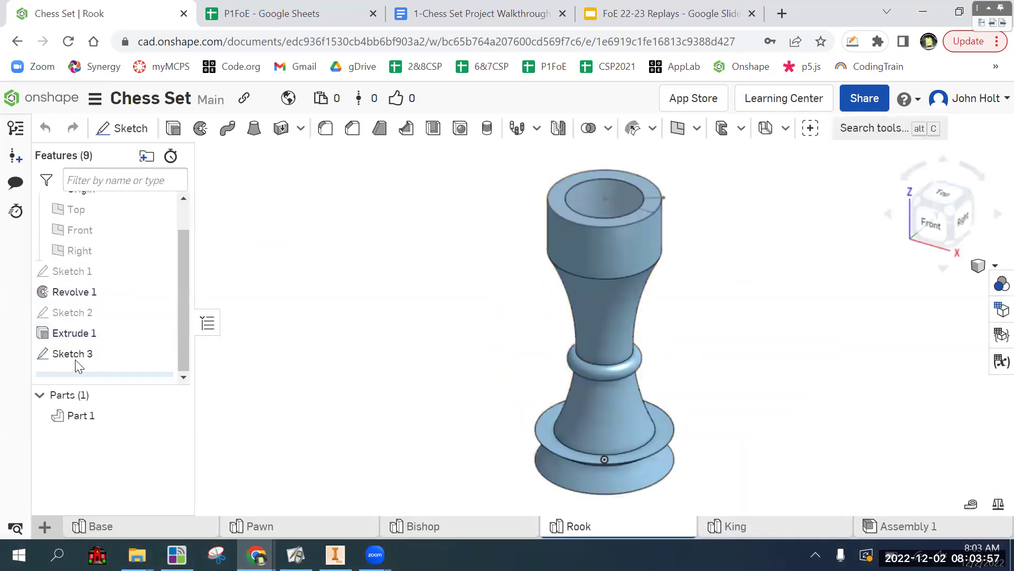
# Step: View Sketch 3 from above on the rook's top, then cancel the Trim tool
pyautogui.click(946, 192)
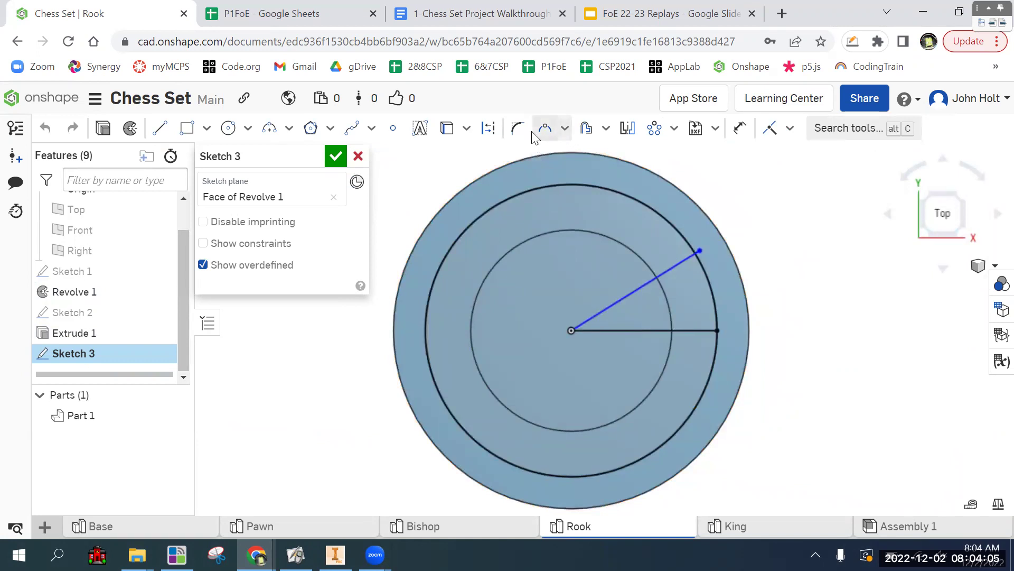
pyautogui.click(565, 129)
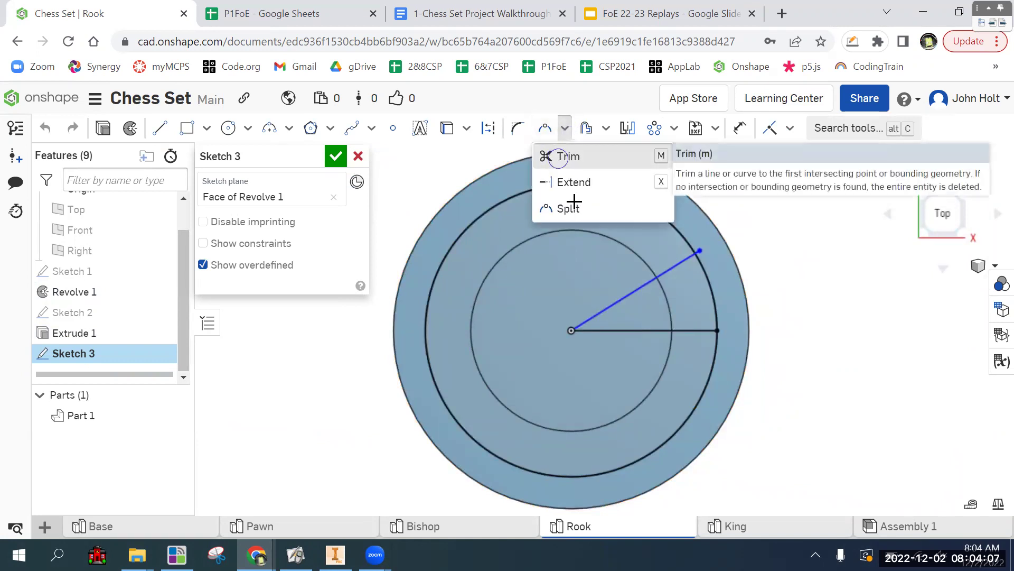
pyautogui.click(562, 158)
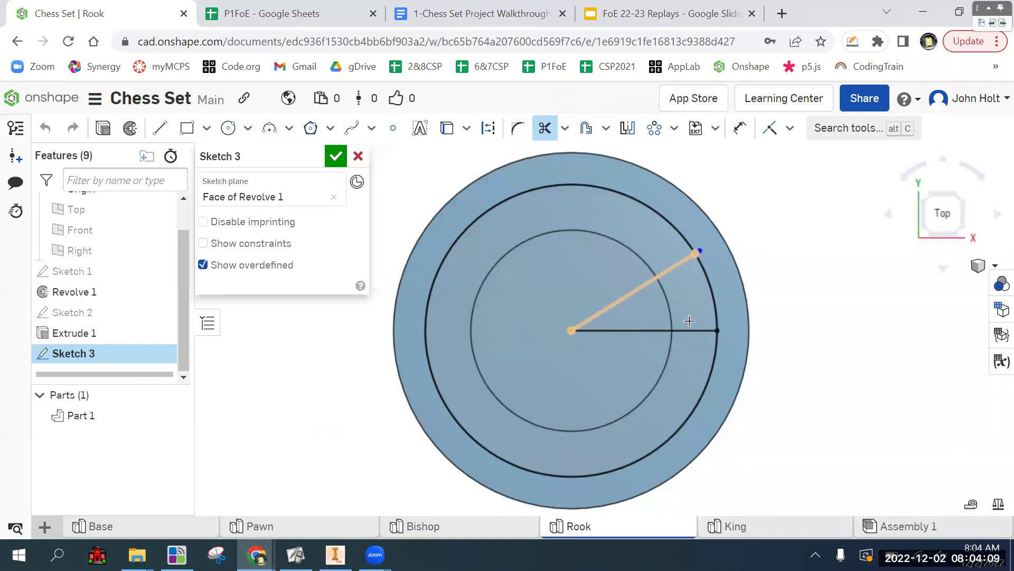
pyautogui.scroll(4, 787, 295)
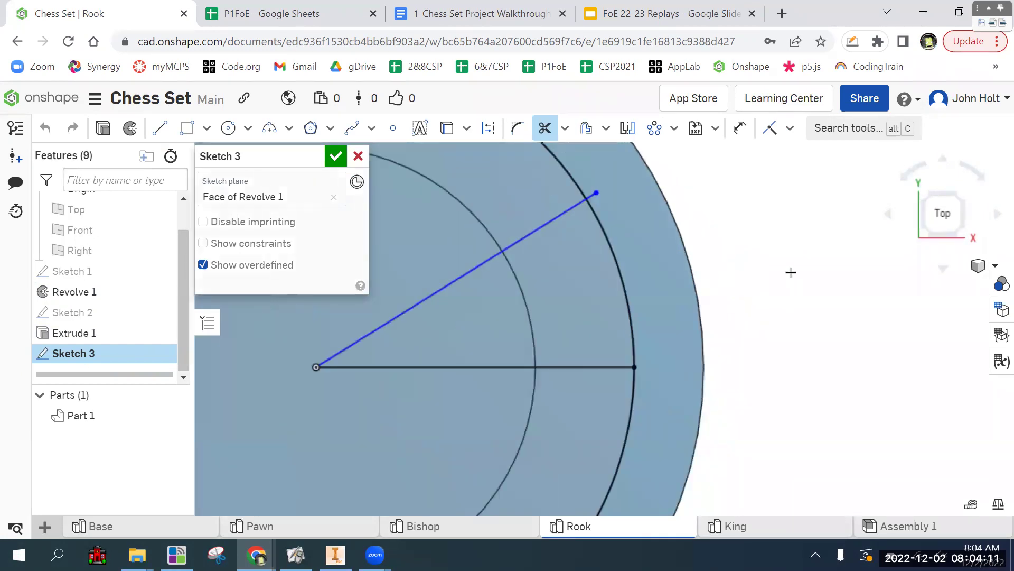
pyautogui.press('Escape')
pyautogui.scroll(-2, 807, 295)
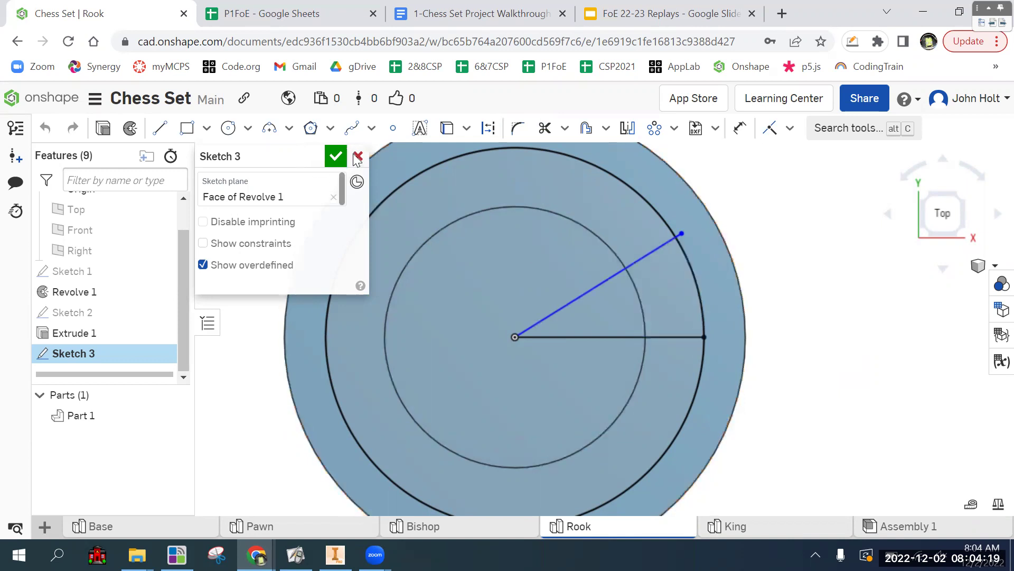
# Step: Delete the old Sketch 3 and tilt the rook to view its top
pyautogui.rightClick(84, 360)
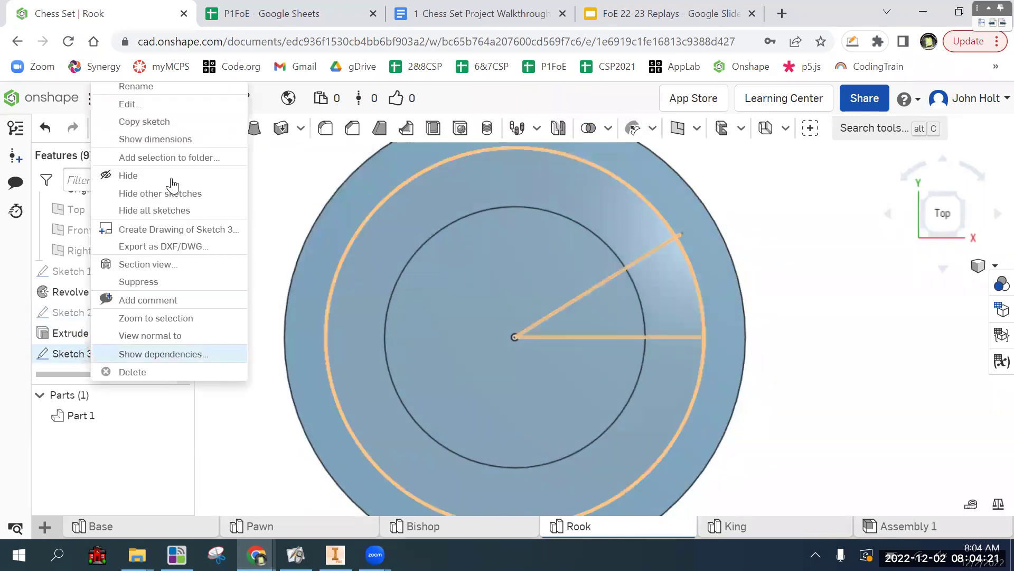
pyautogui.click(176, 372)
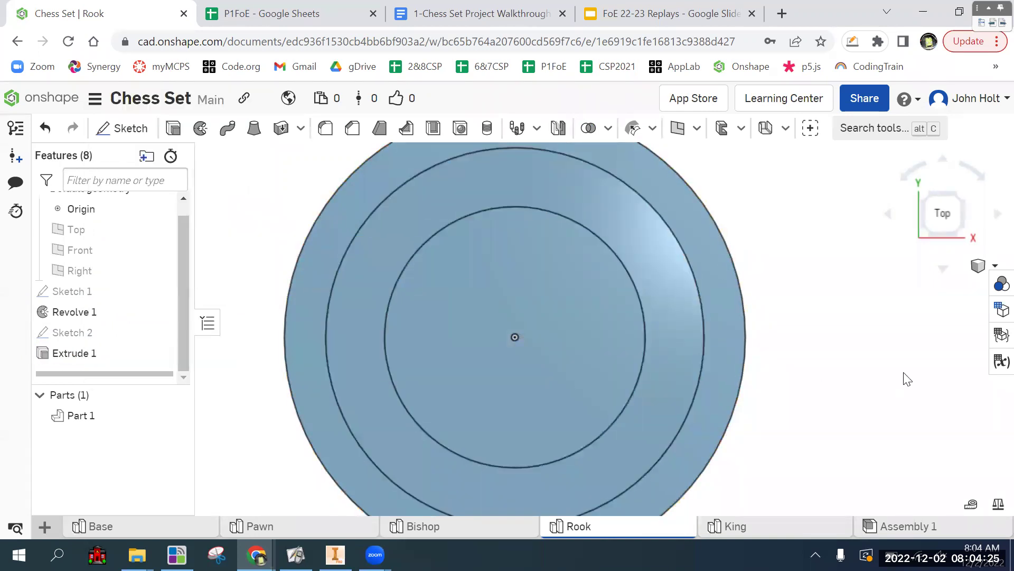
pyautogui.moveTo(908, 379); pyautogui.dragTo(906, 333, button='right')
pyautogui.scroll(2, 838, 421)
pyautogui.scroll(-2, 838, 421)
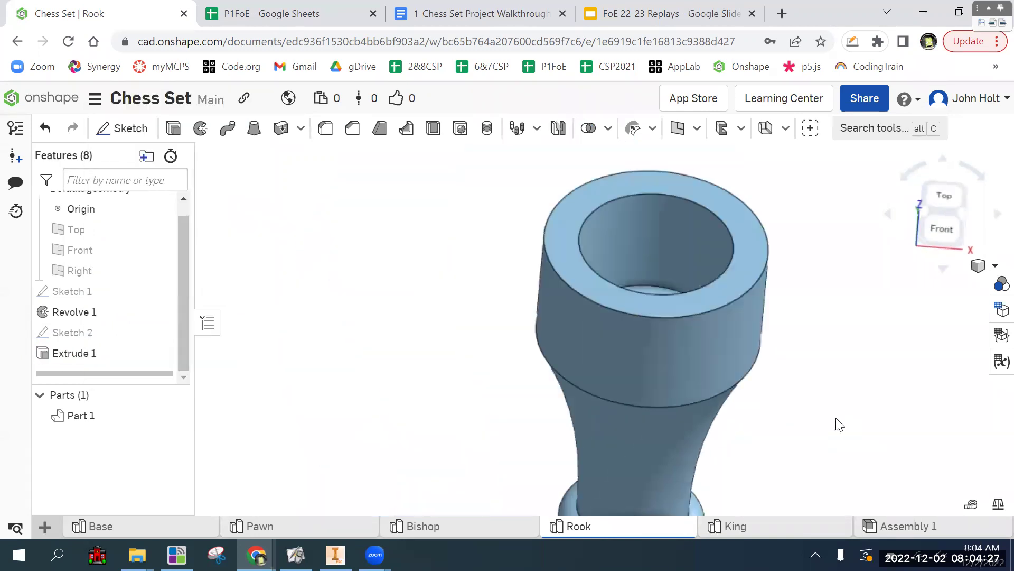
pyautogui.scroll(2, 855, 328)
pyautogui.moveTo(855, 328); pyautogui.dragTo(811, 376, button='middle')
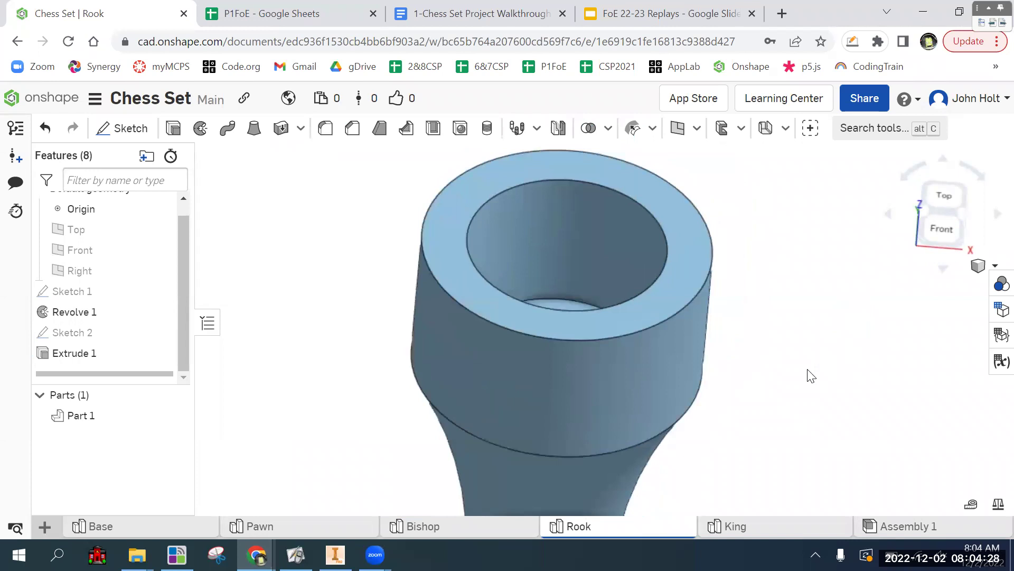
# Step: Start a new sketch on the rook's top face and project the inner circular edge into it
pyautogui.click(121, 128)
pyautogui.click(472, 197)
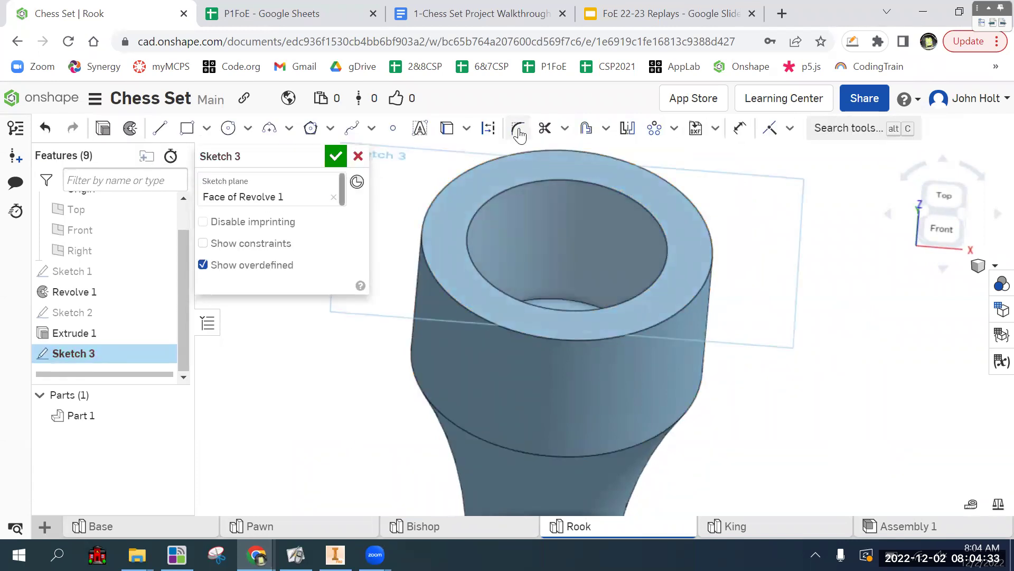
pyautogui.click(446, 128)
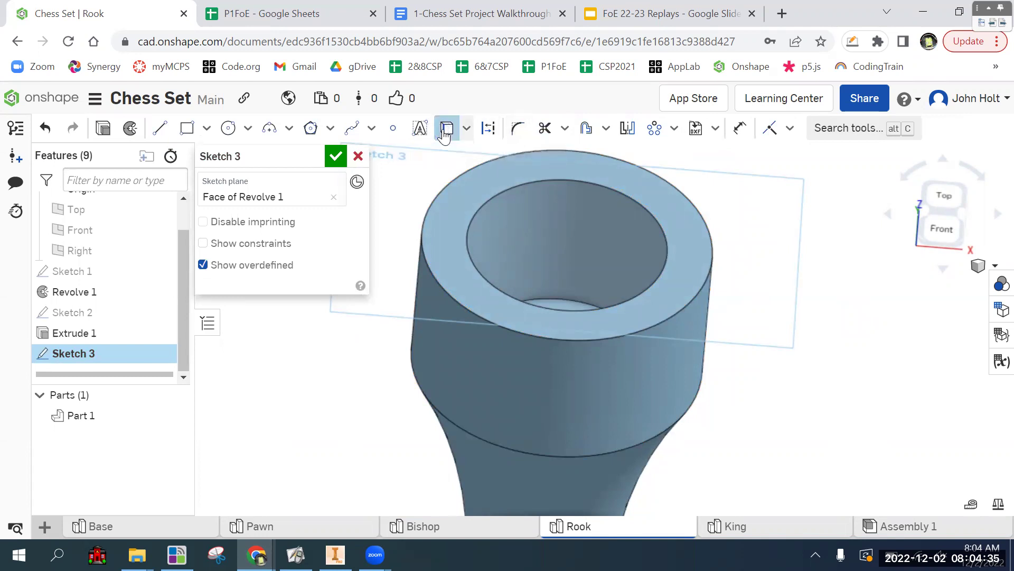
pyautogui.press('F11')
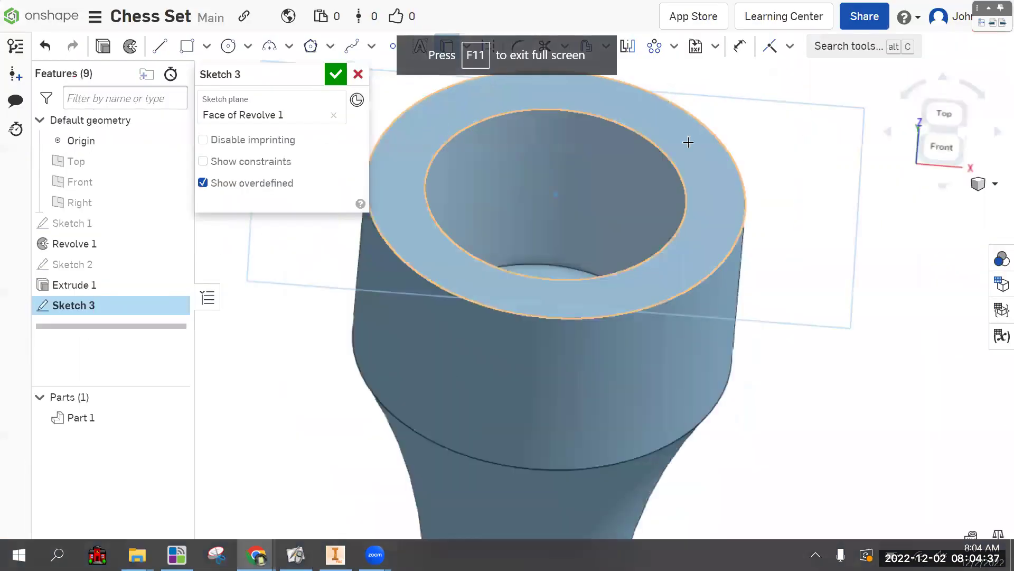
pyautogui.click(675, 170)
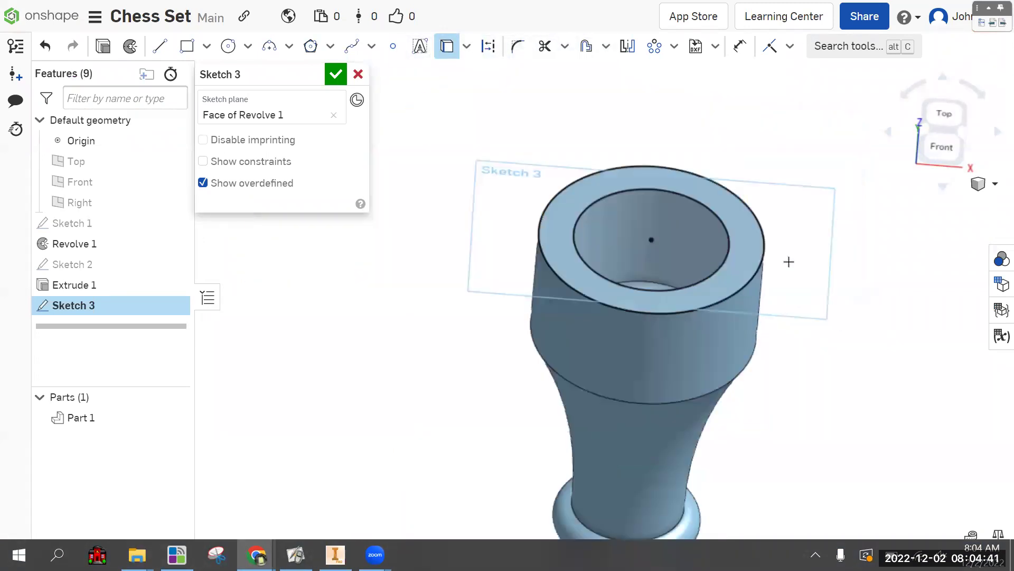
pyautogui.scroll(-3, 787, 263)
pyautogui.click(943, 113)
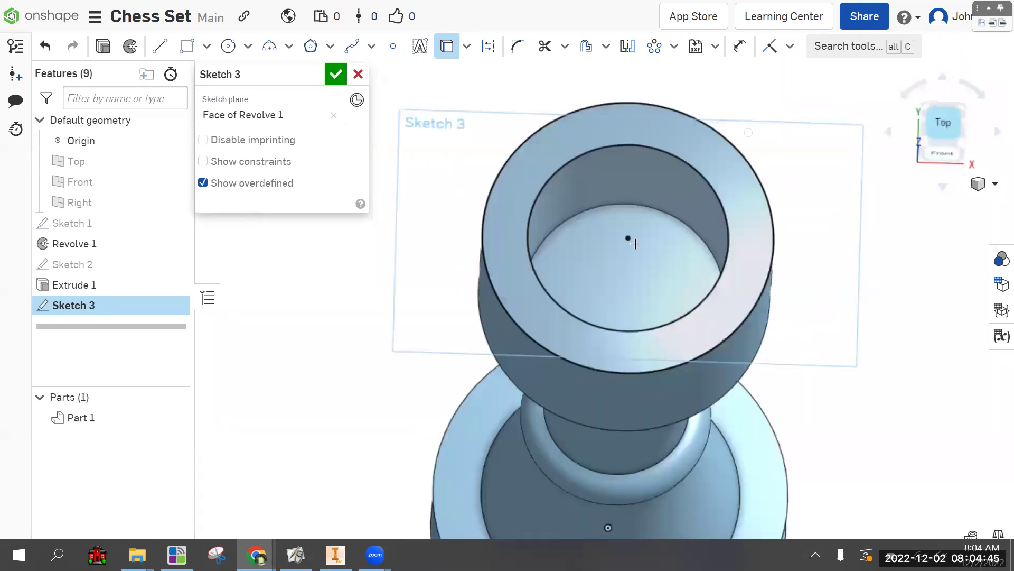
pyautogui.scroll(-3, 595, 259)
# Step: Draw a horizontal line from the sketch centre to the ring's outer circle
pyautogui.click(159, 48)
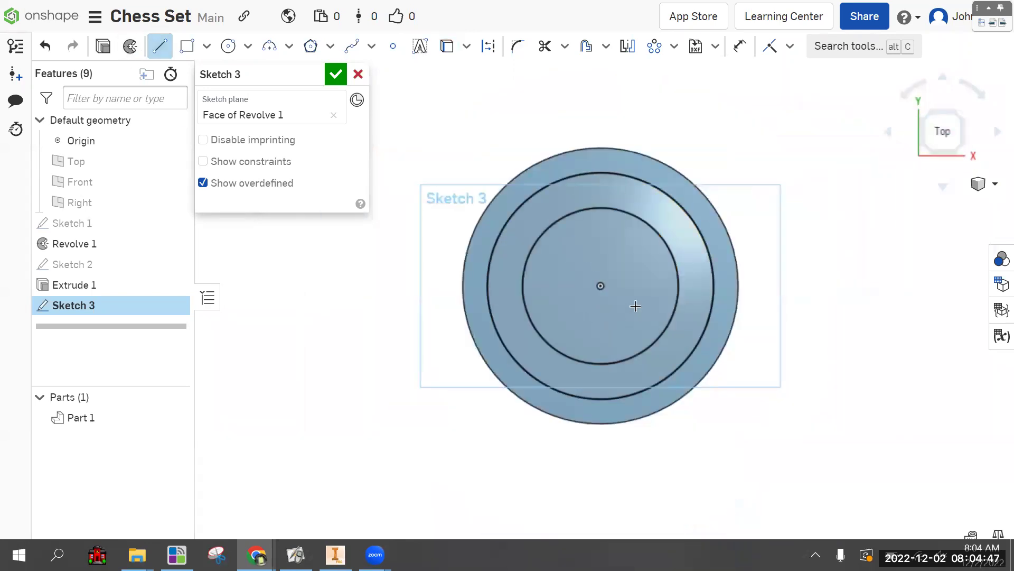
pyautogui.click(602, 285)
pyautogui.scroll(3, 717, 288)
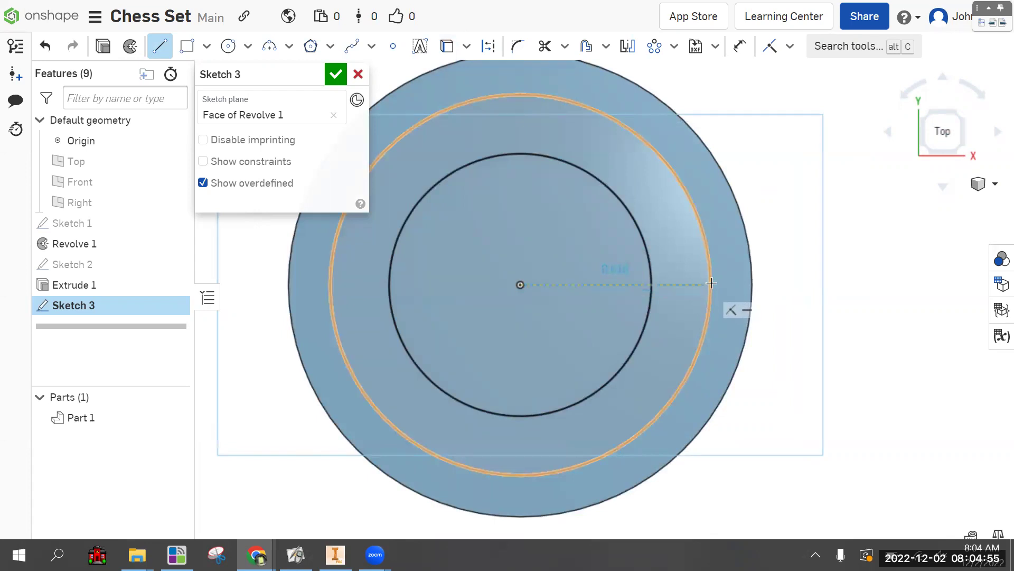
pyautogui.click(712, 284)
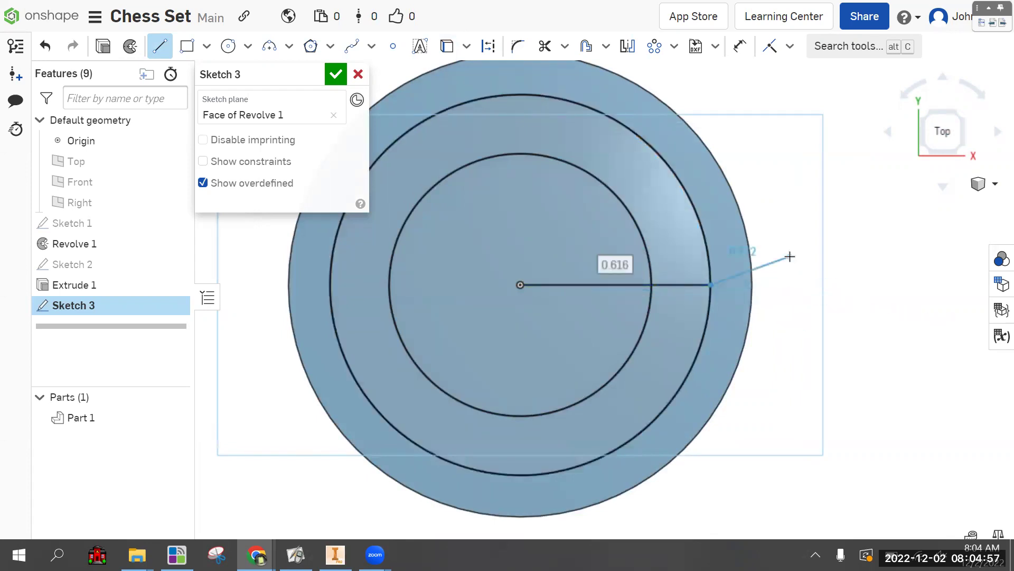
pyautogui.press('Escape')
# Step: Draw an angled line from the centre to the outer circle and trim its inner portion
pyautogui.click(545, 46)
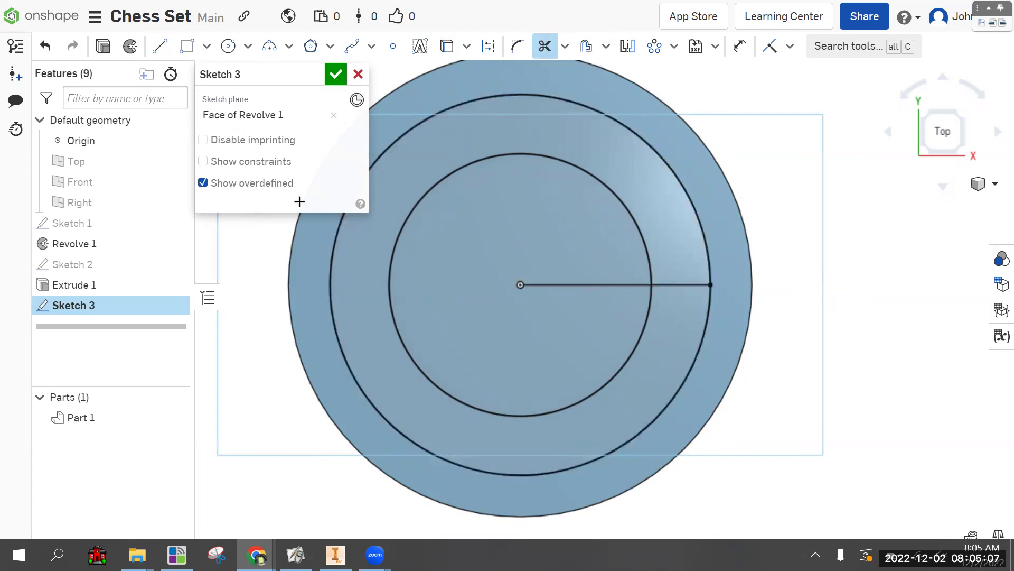
pyautogui.click(160, 46)
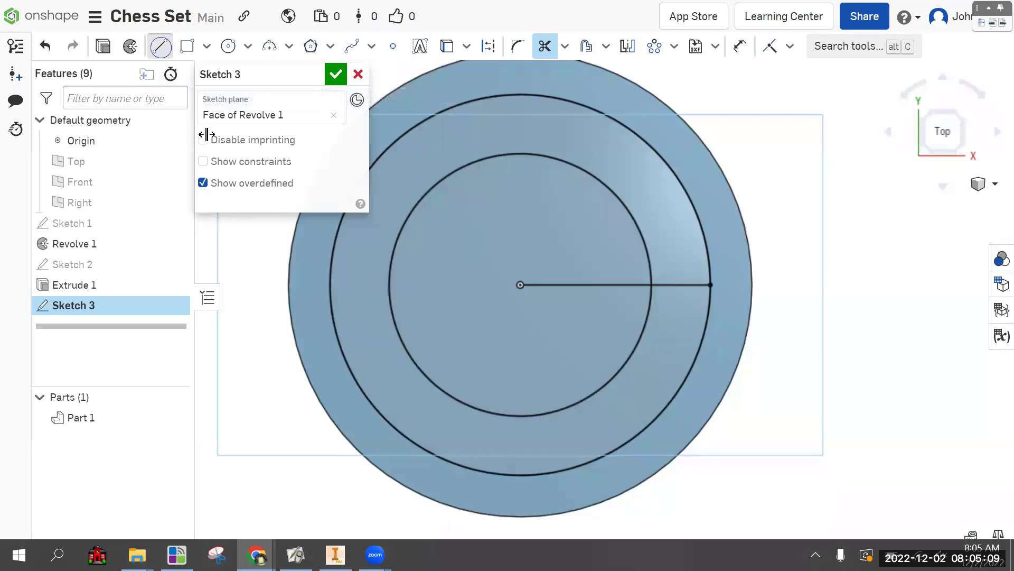
pyautogui.click(521, 285)
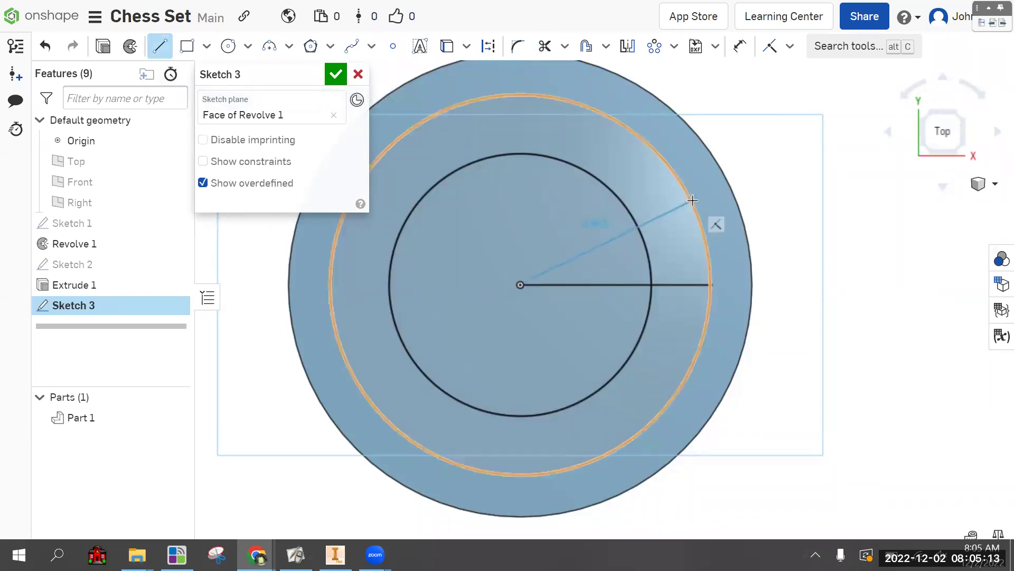
pyautogui.click(693, 202)
pyautogui.click(545, 46)
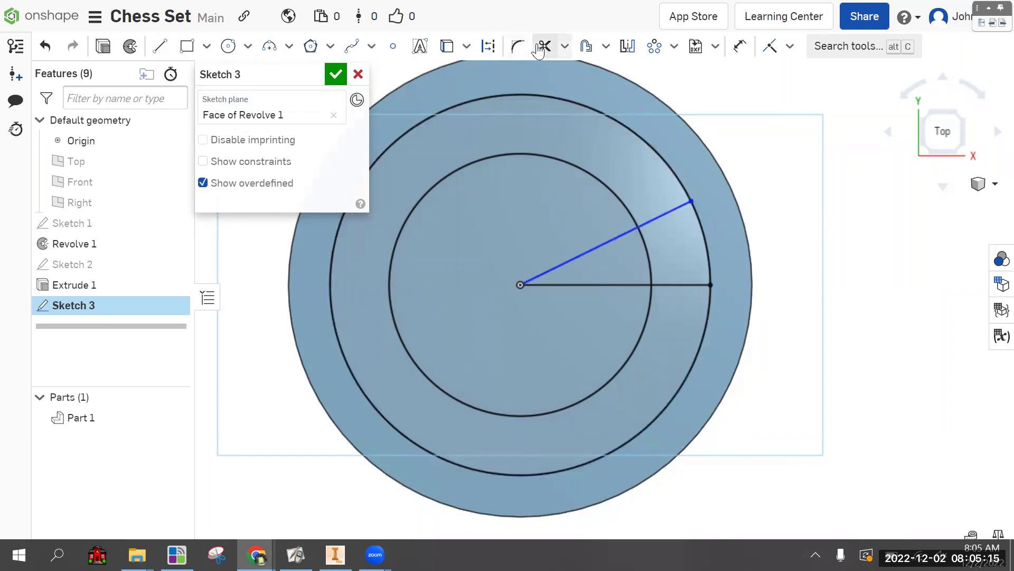
pyautogui.click(580, 251)
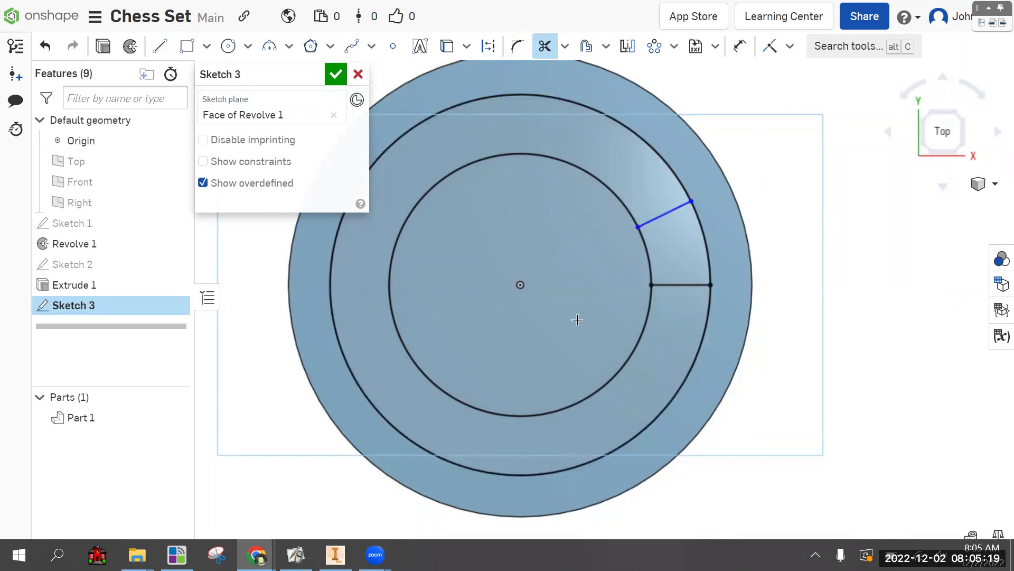
# Step: Circularly pattern both ring lines six times around the centre of Sketch 3
pyautogui.click(661, 50)
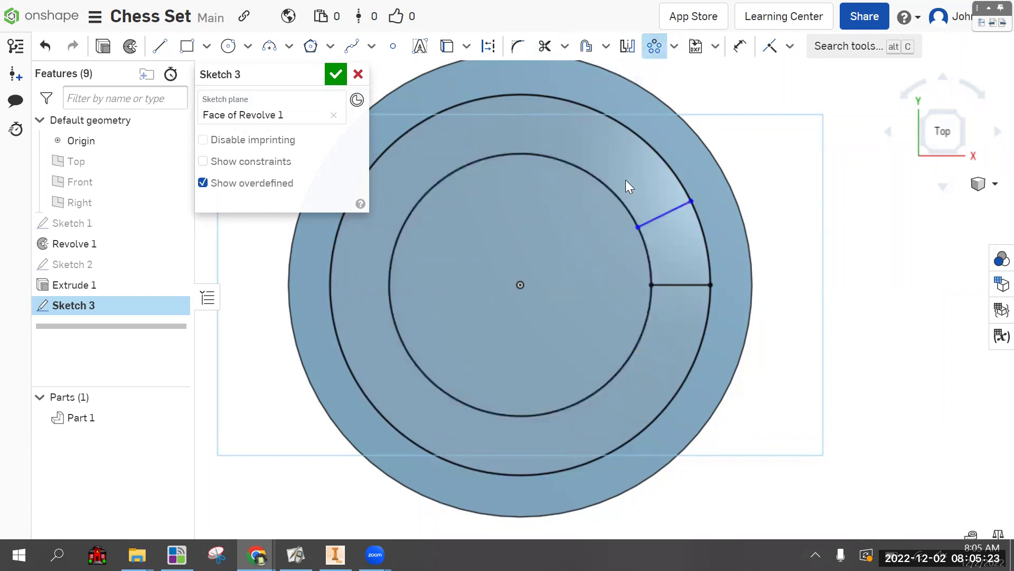
pyautogui.moveTo(625, 174); pyautogui.dragTo(718, 304)
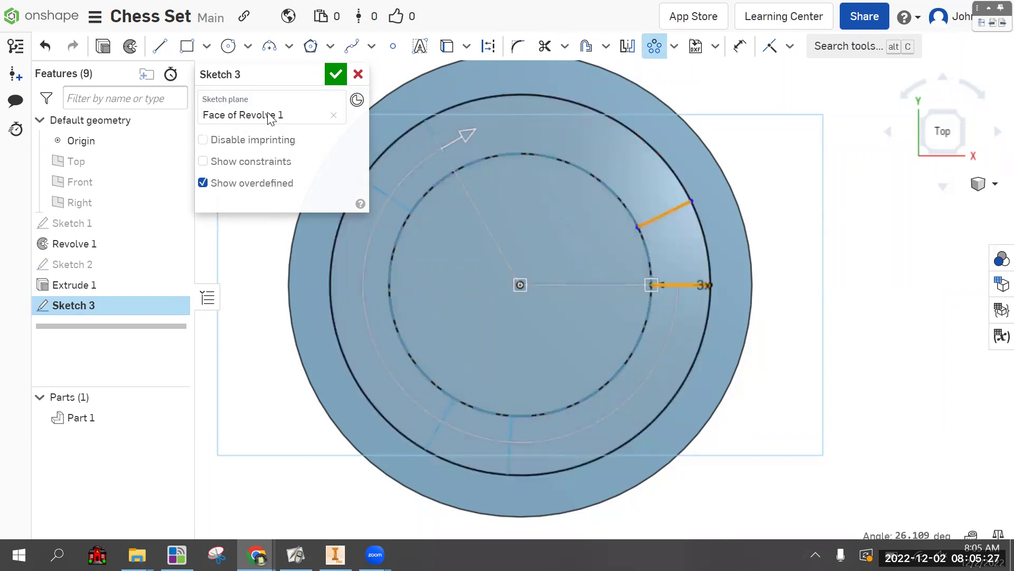
pyautogui.moveTo(883, 401); pyautogui.dragTo(890, 375, button='right')
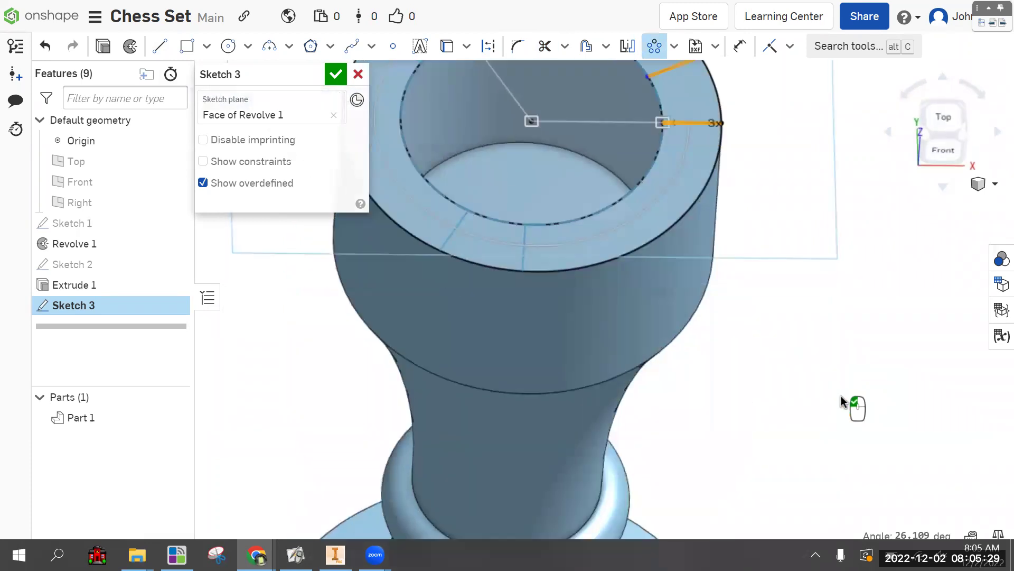
pyautogui.scroll(-2, 843, 401)
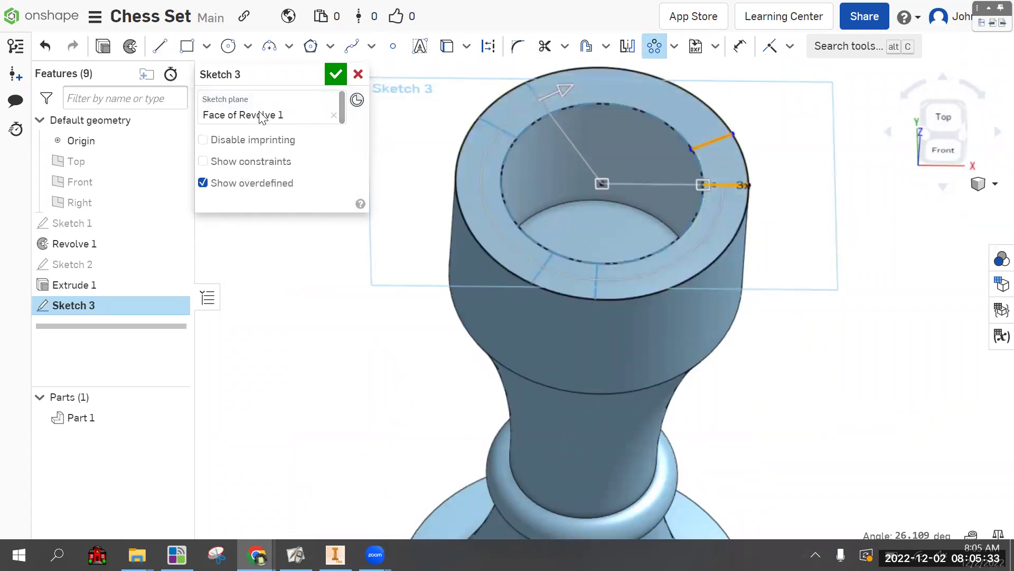
pyautogui.click(385, 281)
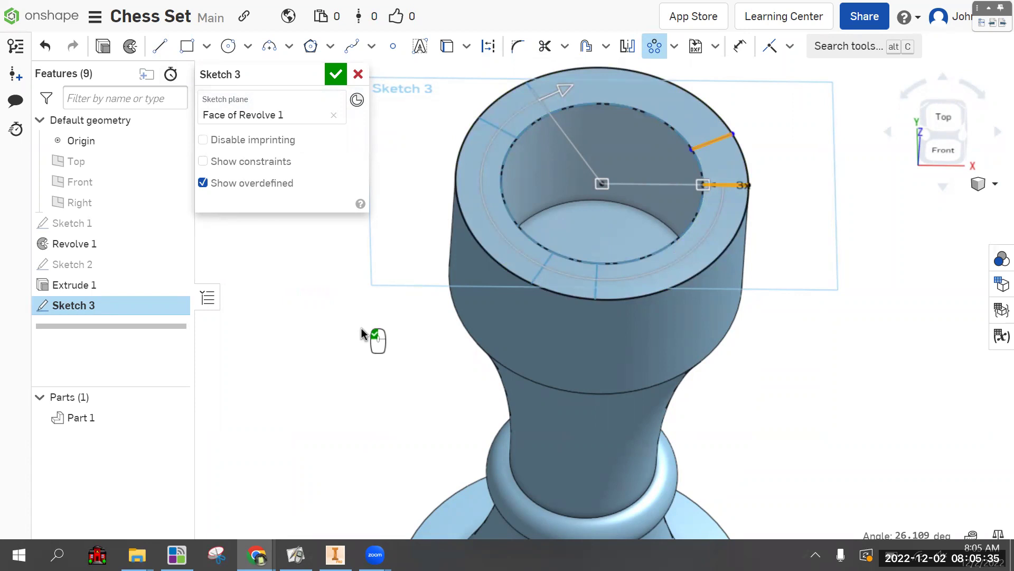
pyautogui.click(489, 176)
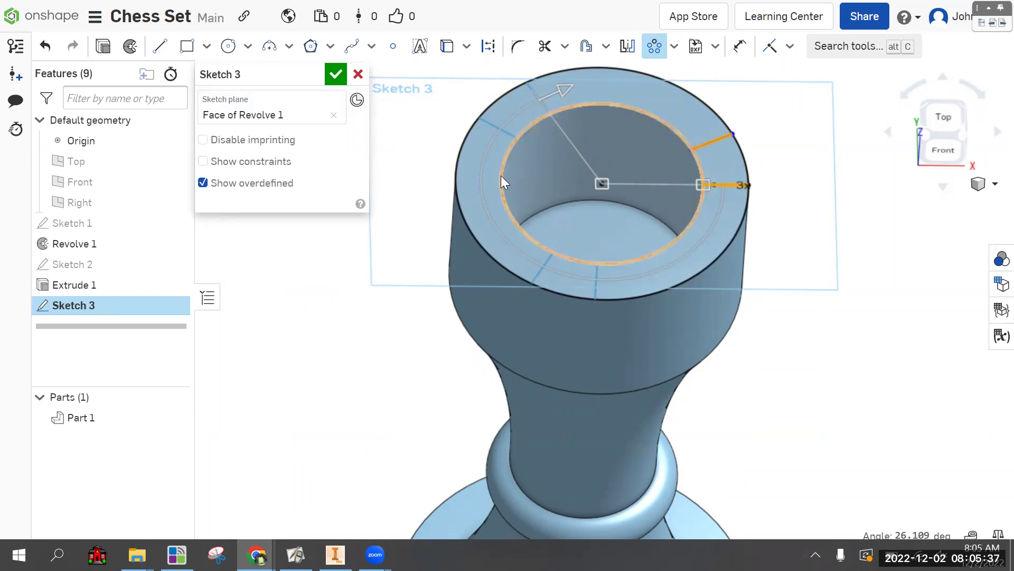
pyautogui.click(780, 192)
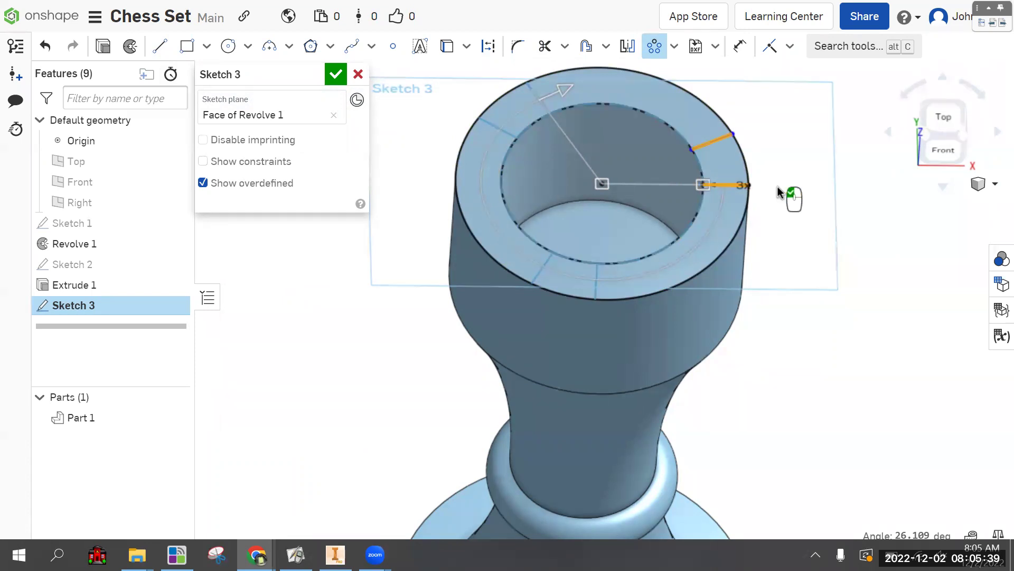
pyautogui.scroll(3, 737, 182)
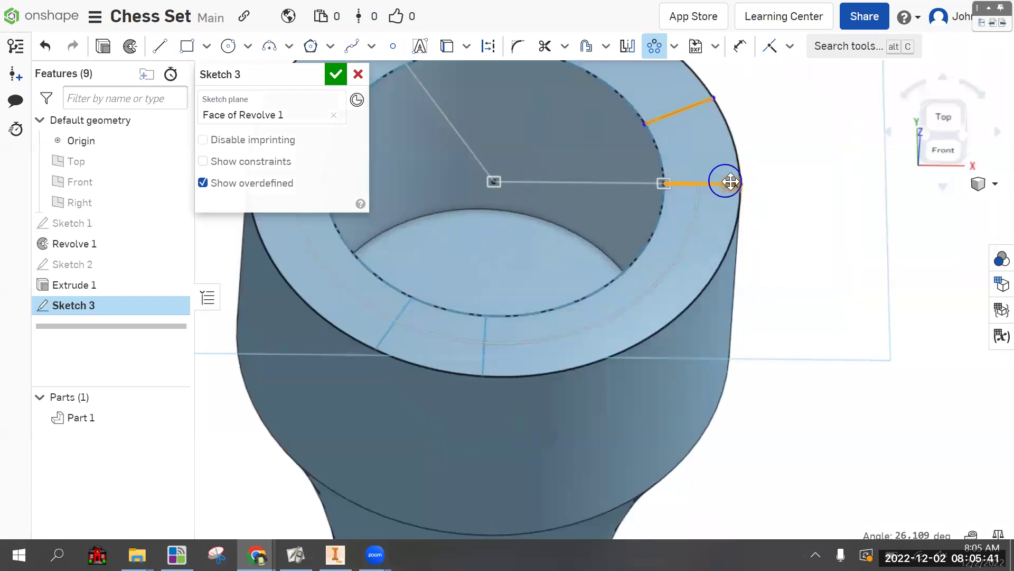
pyautogui.doubleClick(731, 184)
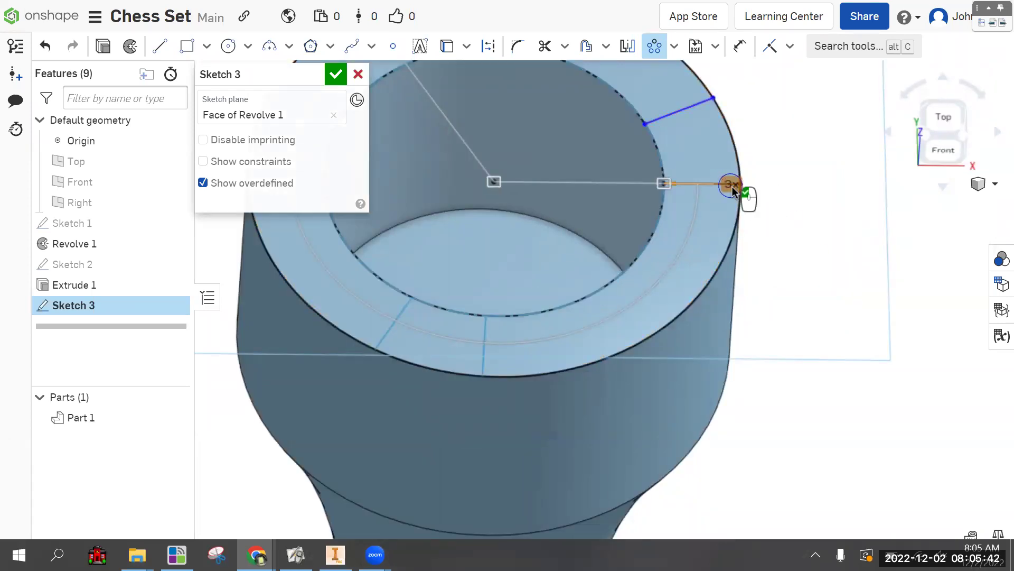
pyautogui.write('6')
pyautogui.click(803, 255)
pyautogui.scroll(-3, 852, 220)
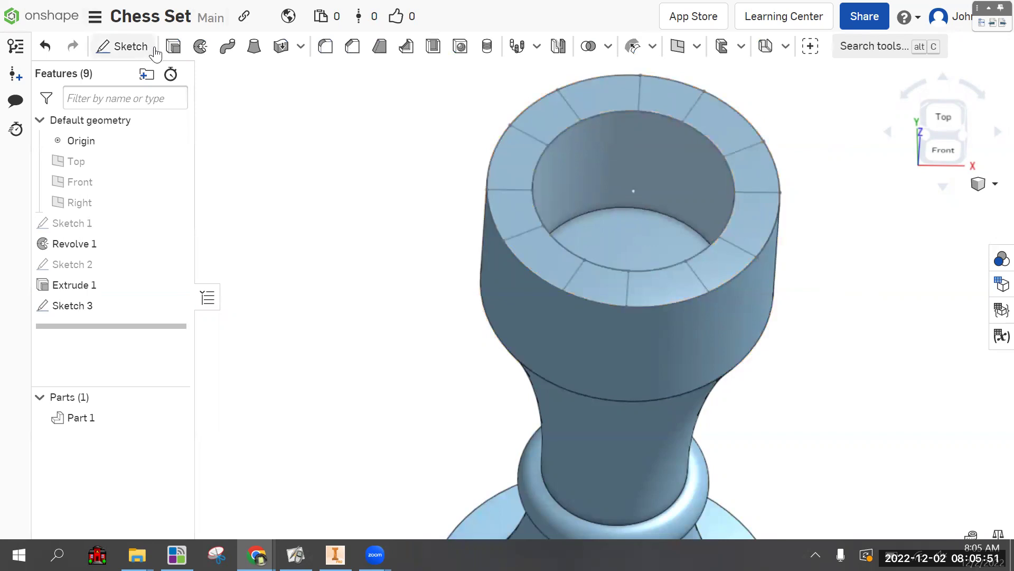
# Step: Cut the alternating top-ring segments 0.36 in deep with a Remove extrude
pyautogui.click(172, 46)
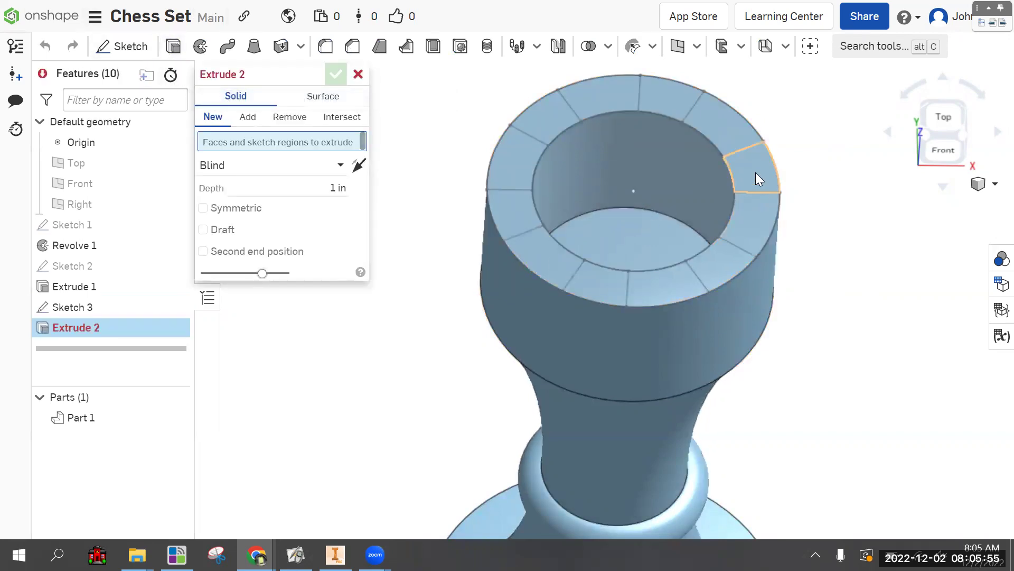
pyautogui.click(672, 93)
pyautogui.click(556, 106)
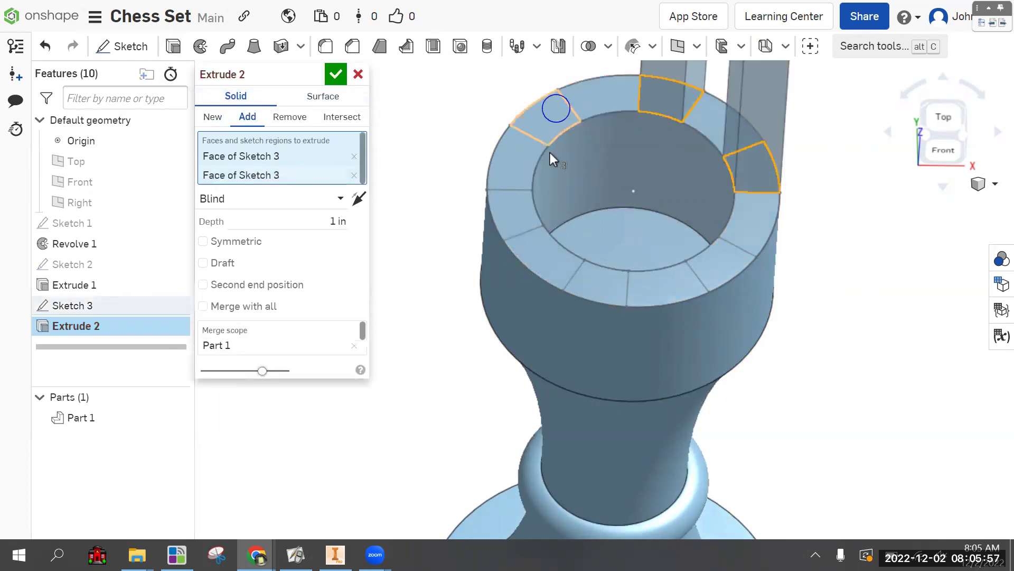
pyautogui.click(523, 216)
pyautogui.click(597, 290)
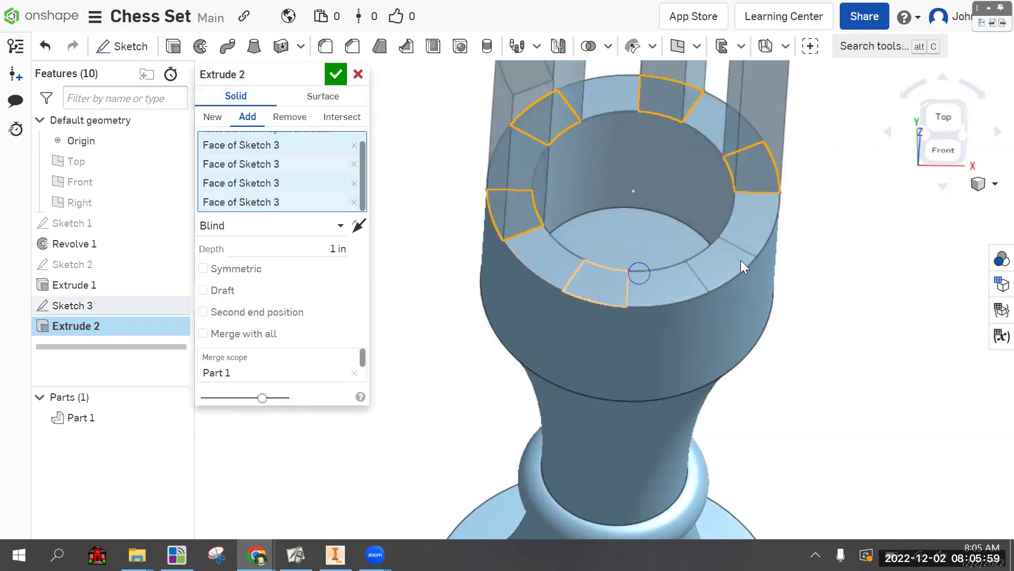
pyautogui.click(730, 266)
pyautogui.scroll(3, 851, 262)
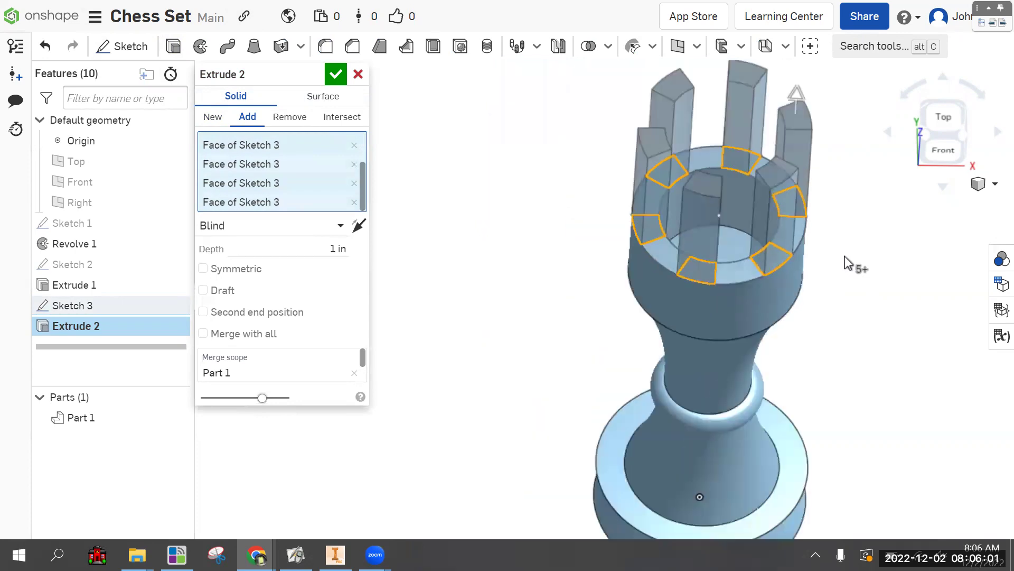
pyautogui.click(293, 116)
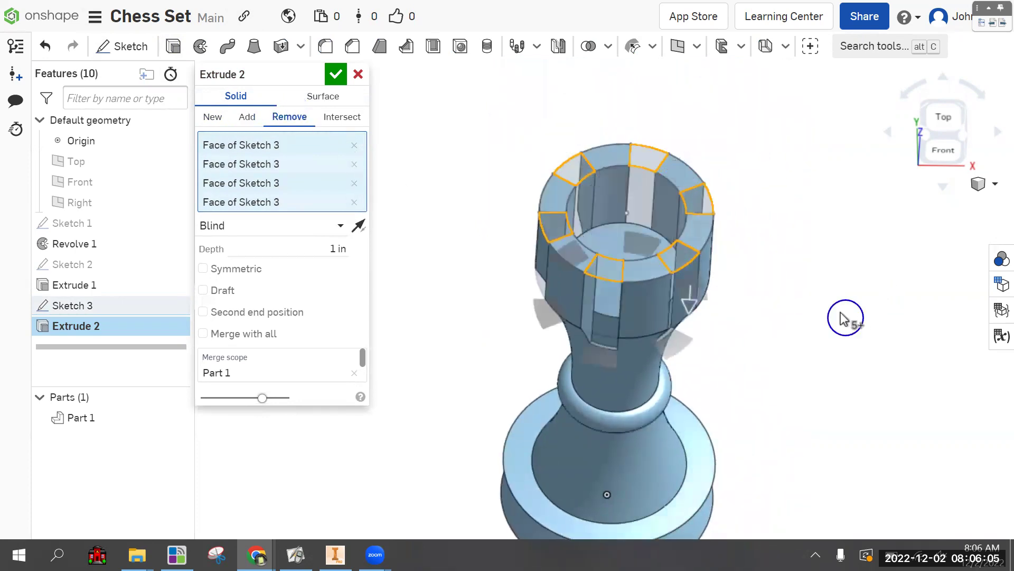
pyautogui.moveTo(832, 313); pyautogui.dragTo(680, 284, button='right')
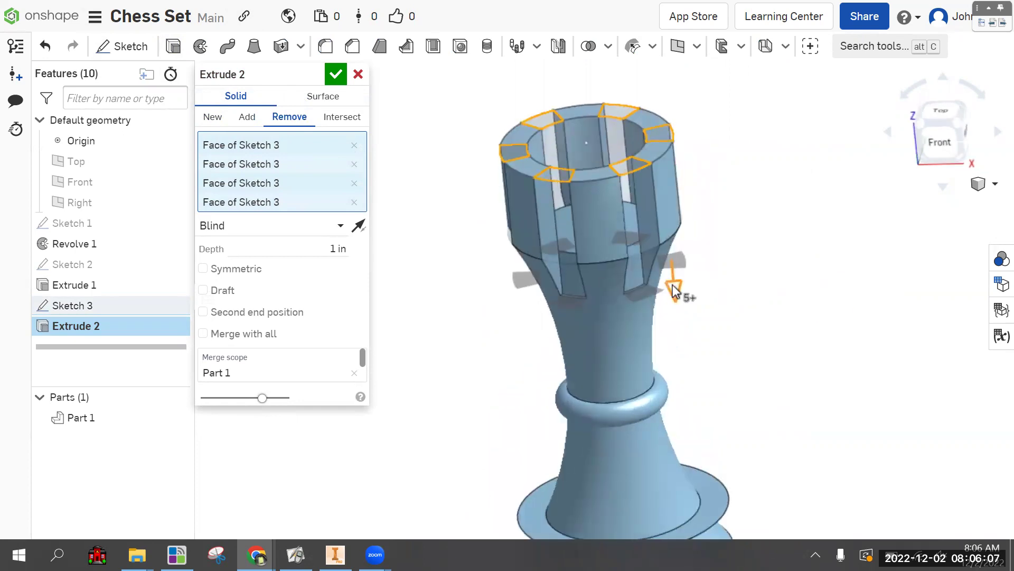
pyautogui.moveTo(669, 267); pyautogui.dragTo(670, 220)
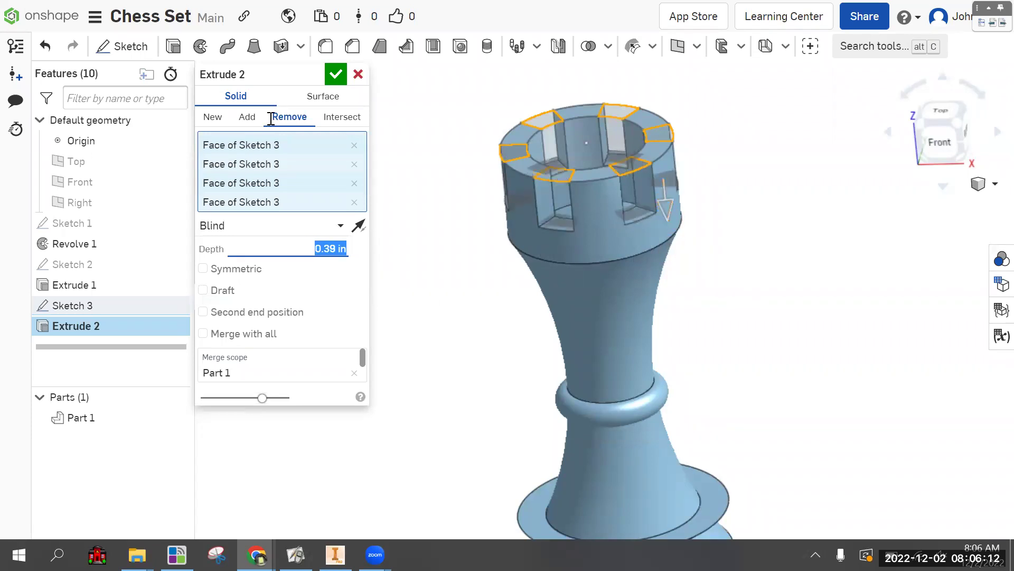
pyautogui.click(336, 74)
pyautogui.moveTo(414, 267); pyautogui.dragTo(377, 232, button='right')
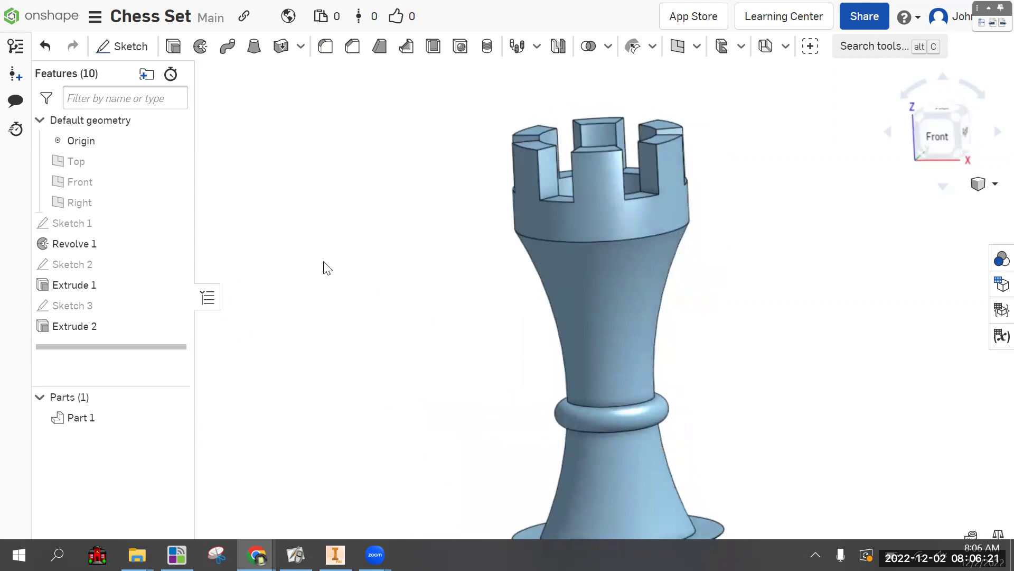
# Step: Undo Extrude 2 and Sketch 3, then restore the segmented ring sketch
pyautogui.hotkey('ctrl', 'z')
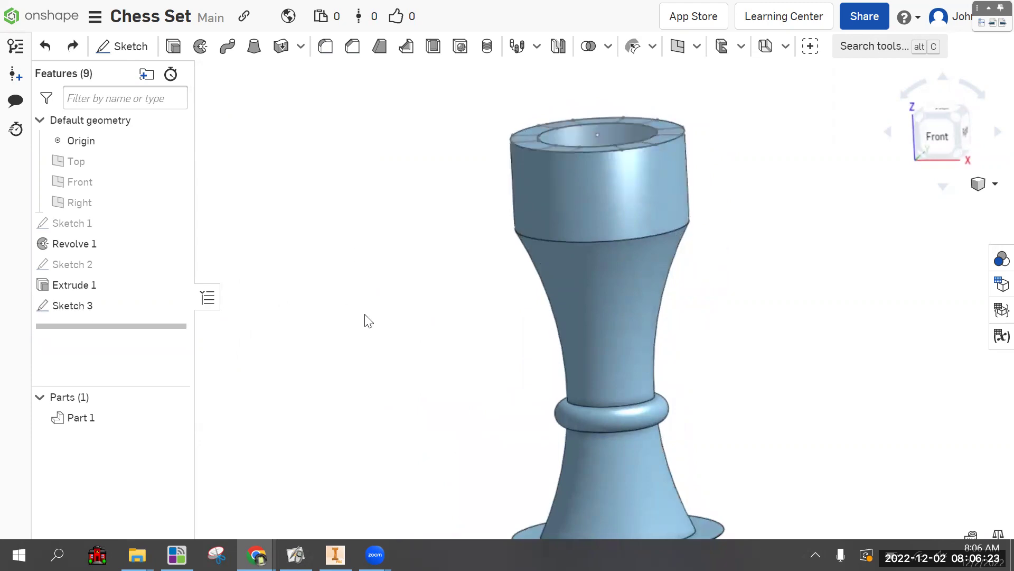
pyautogui.hotkey('ctrl', 'z')
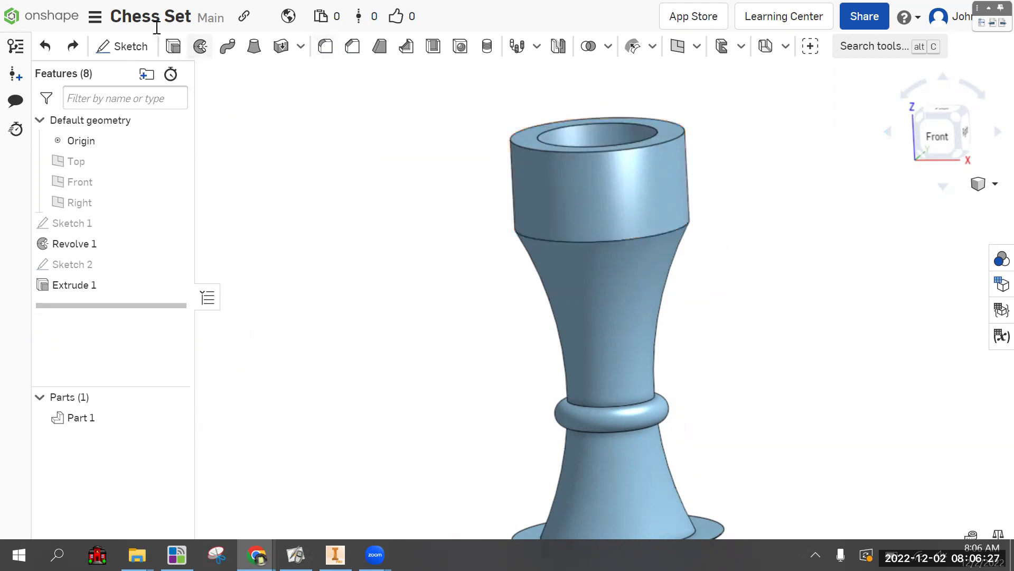
pyautogui.click(97, 18)
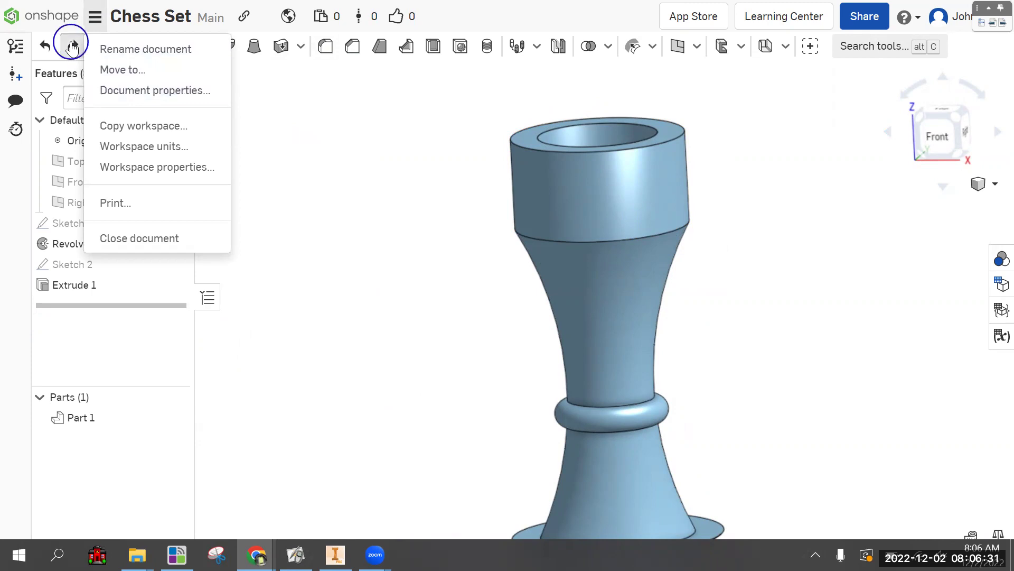
pyautogui.click(724, 233)
pyautogui.hotkey('shift', 's')
# Step: View the rook from Top and reopen Sketch 3 for editing
pyautogui.click(939, 109)
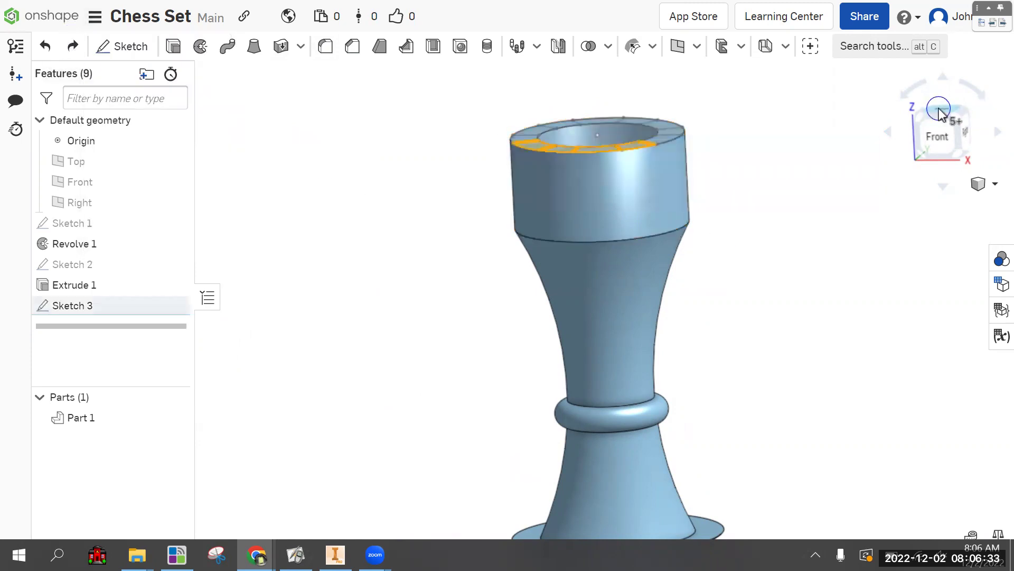
pyautogui.click(942, 112)
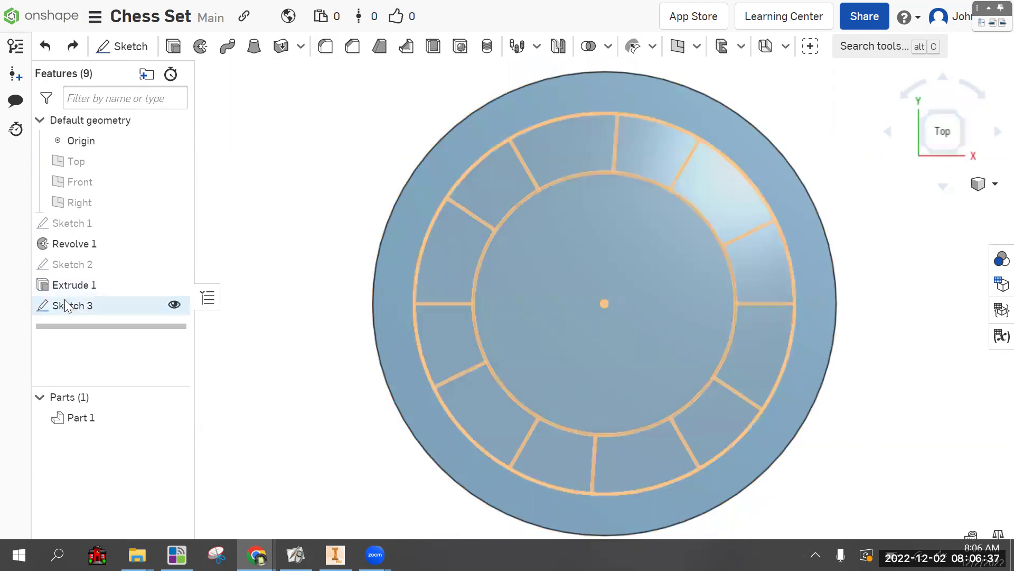
pyautogui.rightClick(79, 306)
pyautogui.click(132, 26)
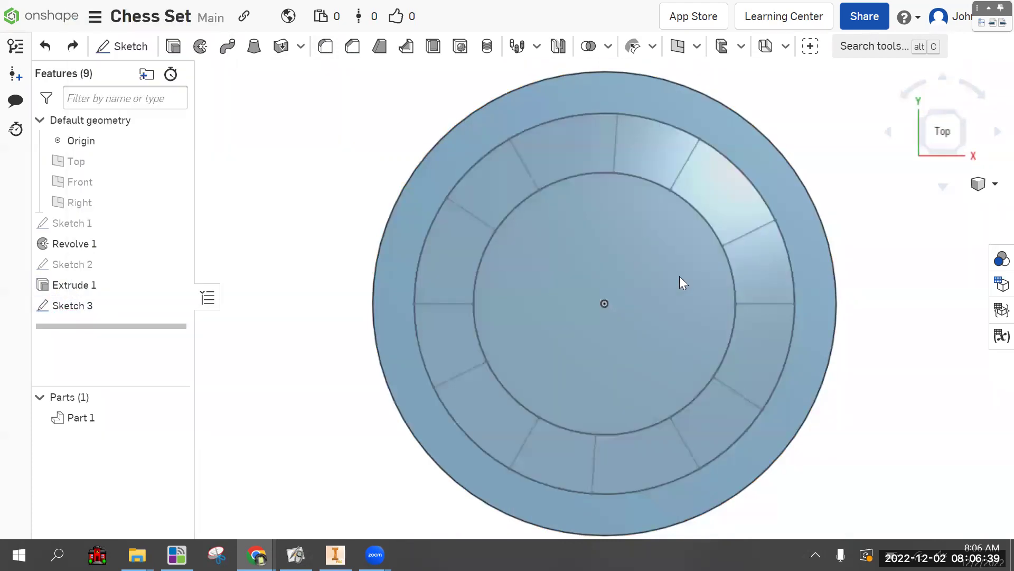
# Step: Inspect the ring's radial lines and sectors, then accept Sketch 3 unchanged
pyautogui.click(765, 233)
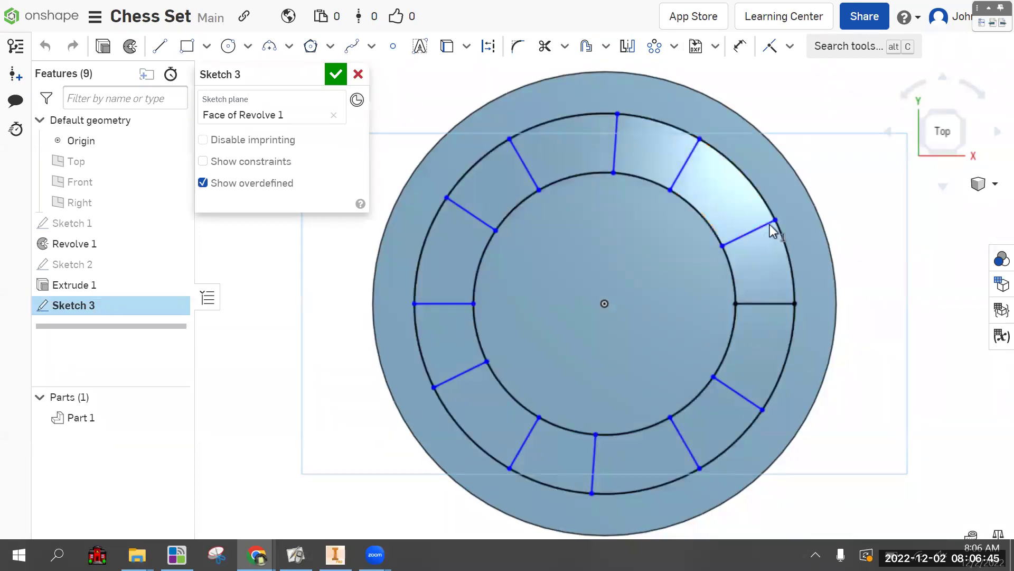
pyautogui.click(769, 227)
pyautogui.click(766, 264)
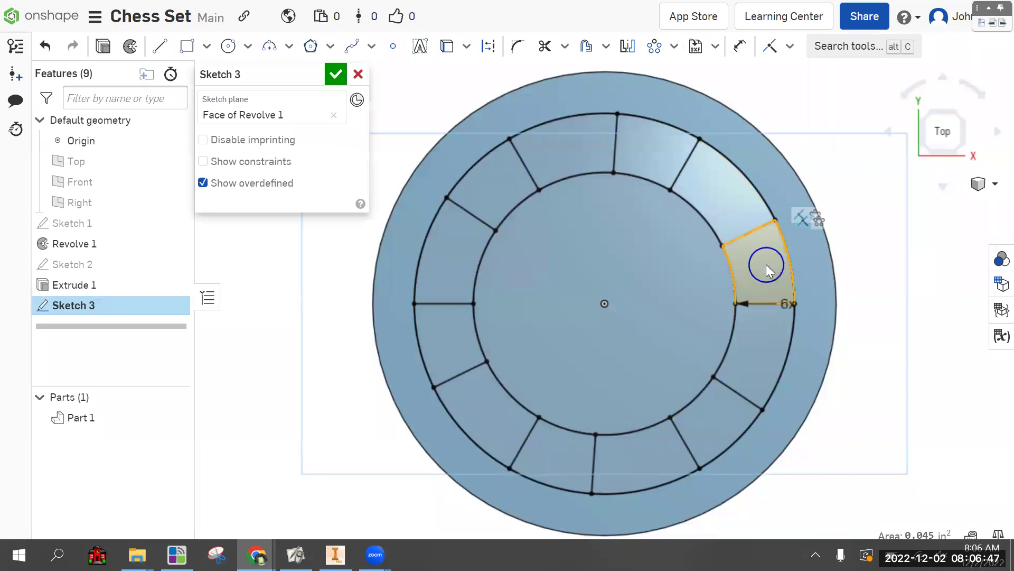
pyautogui.click(758, 231)
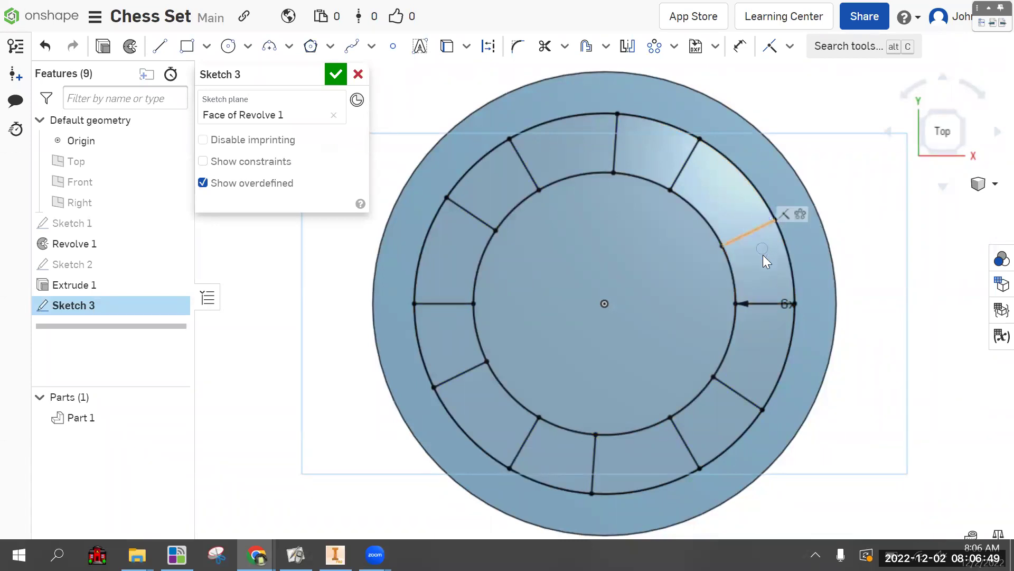
pyautogui.click(760, 299)
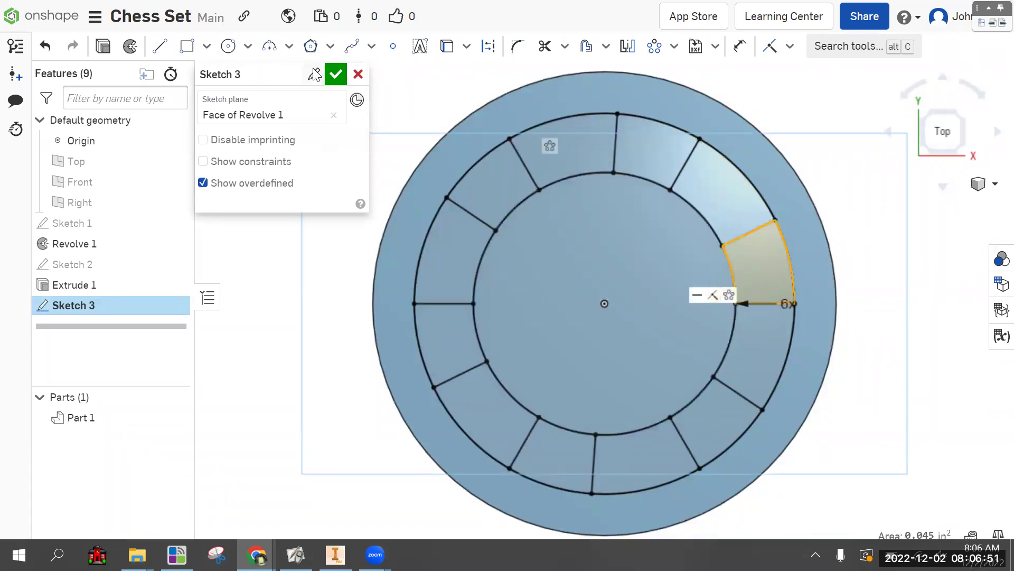
pyautogui.click(45, 46)
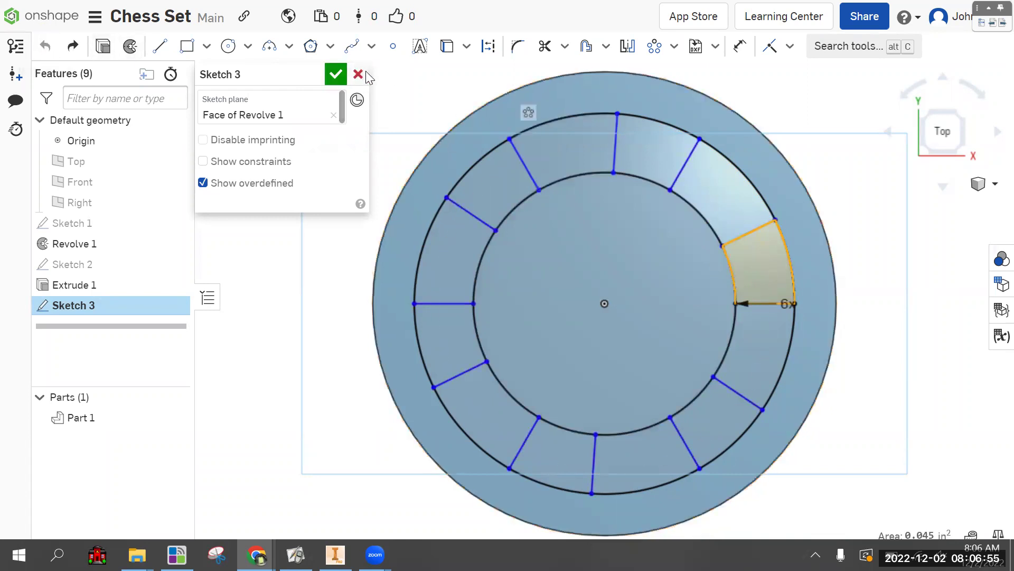
pyautogui.click(867, 226)
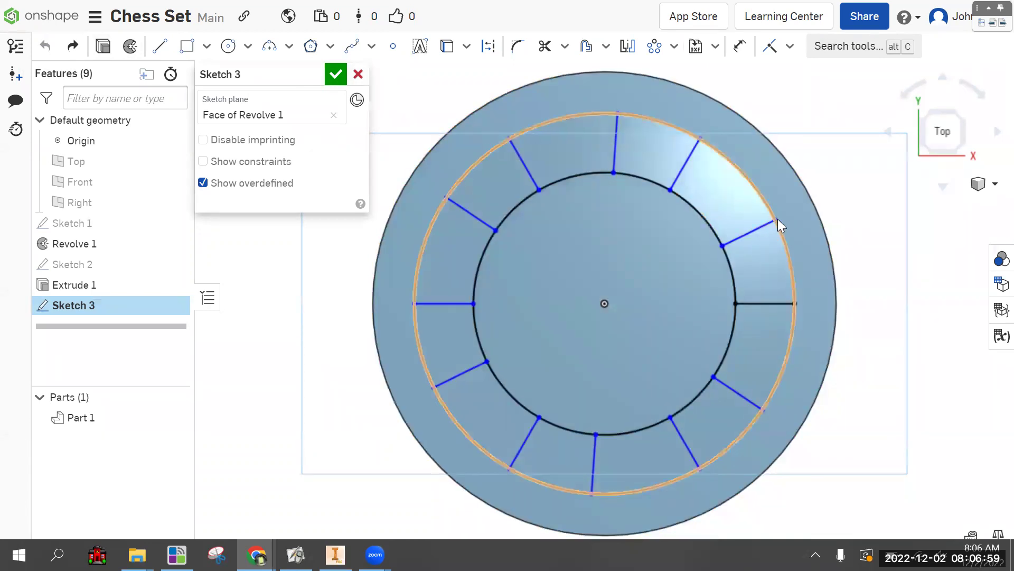
pyautogui.hotkey('ctrl', 'y')
pyautogui.click(877, 228)
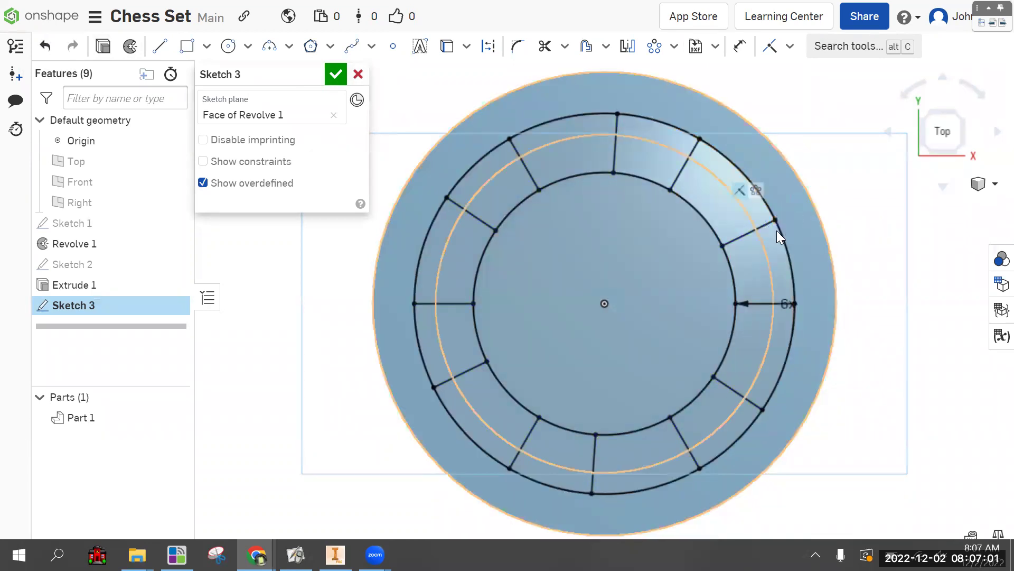
pyautogui.click(851, 235)
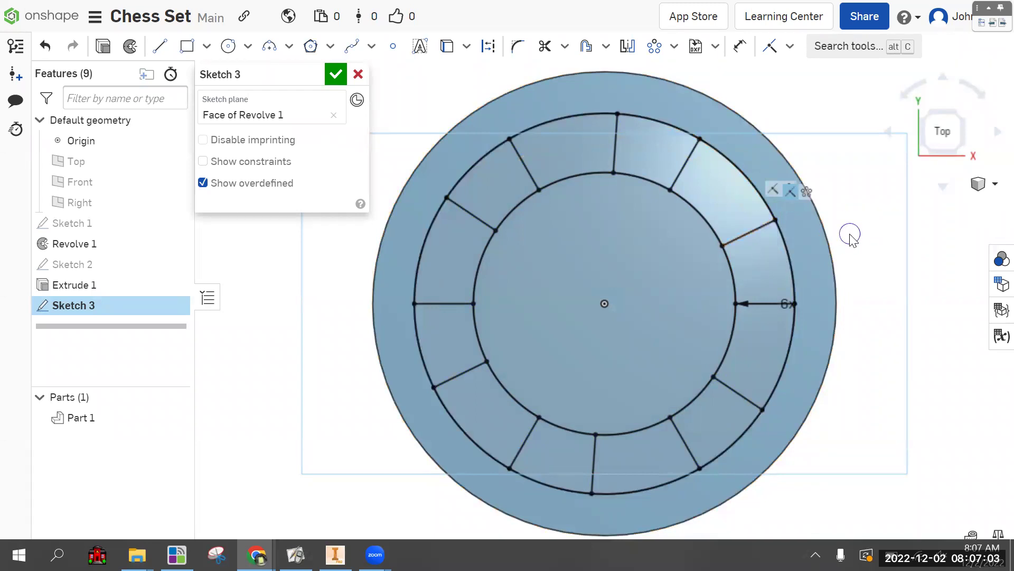
pyautogui.click(334, 74)
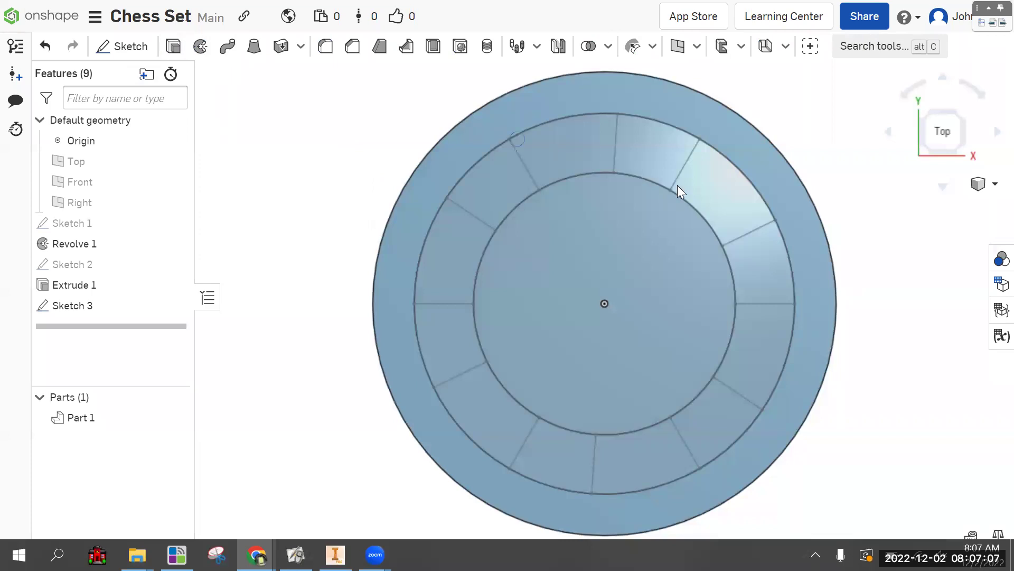
# Step: Start an extrude from alternating ring sectors of Sketch 3 and view from an angled corner
pyautogui.click(716, 418)
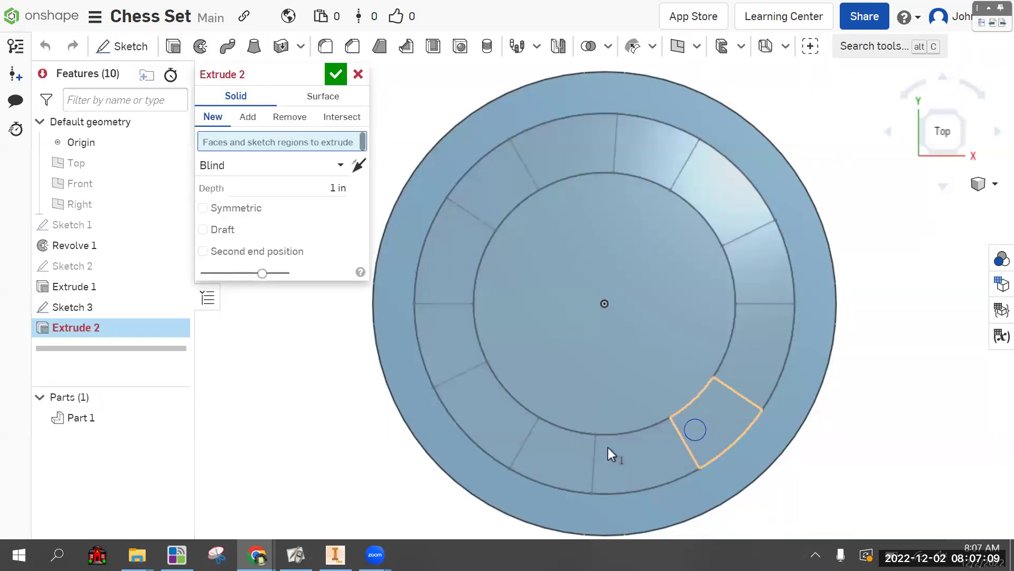
pyautogui.click(538, 435)
pyautogui.click(455, 332)
pyautogui.click(511, 182)
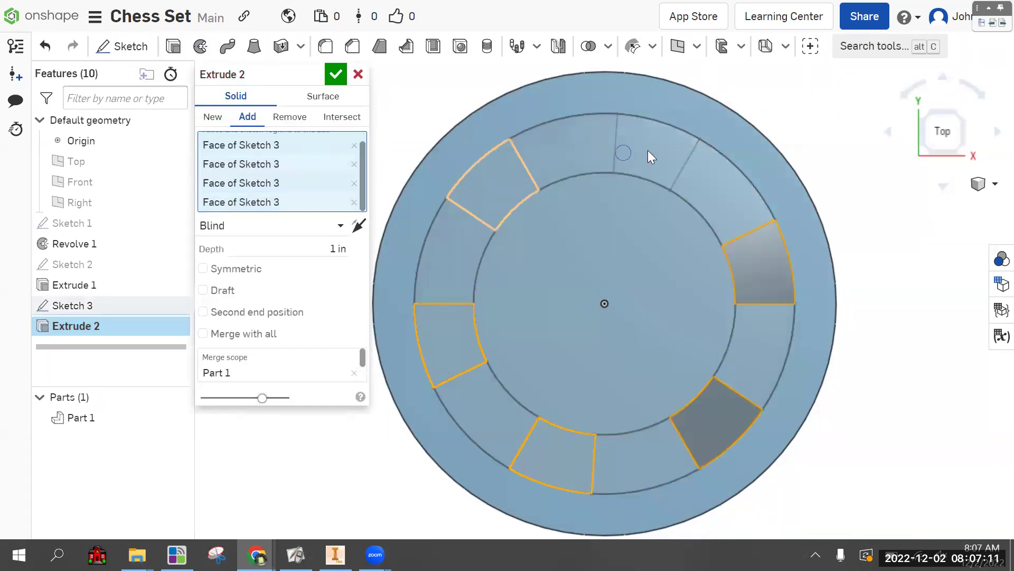
pyautogui.click(967, 154)
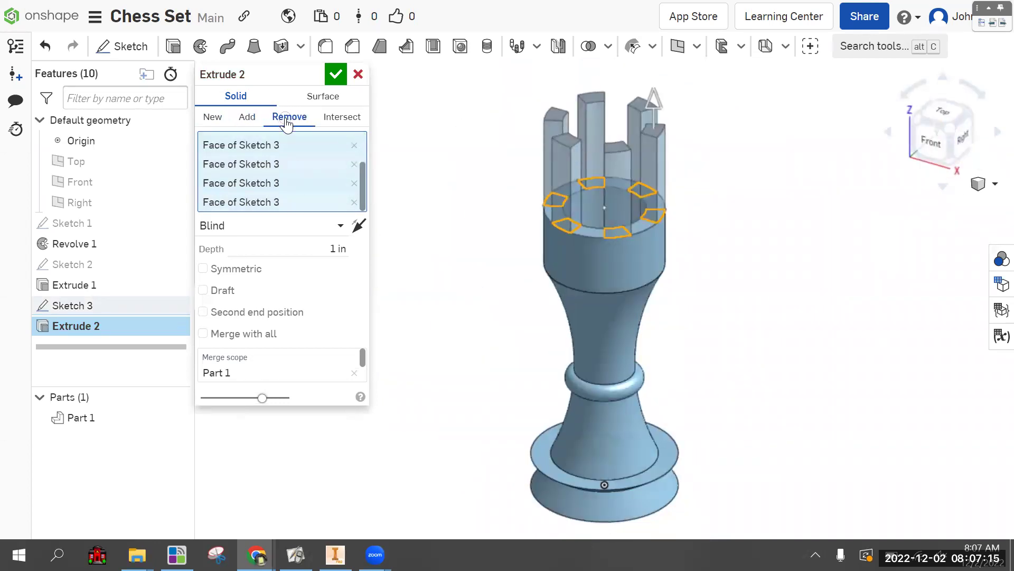
# Step: Make it a Remove cut 0.35 in deep, confirm it, and orbit to inspect
pyautogui.click(287, 120)
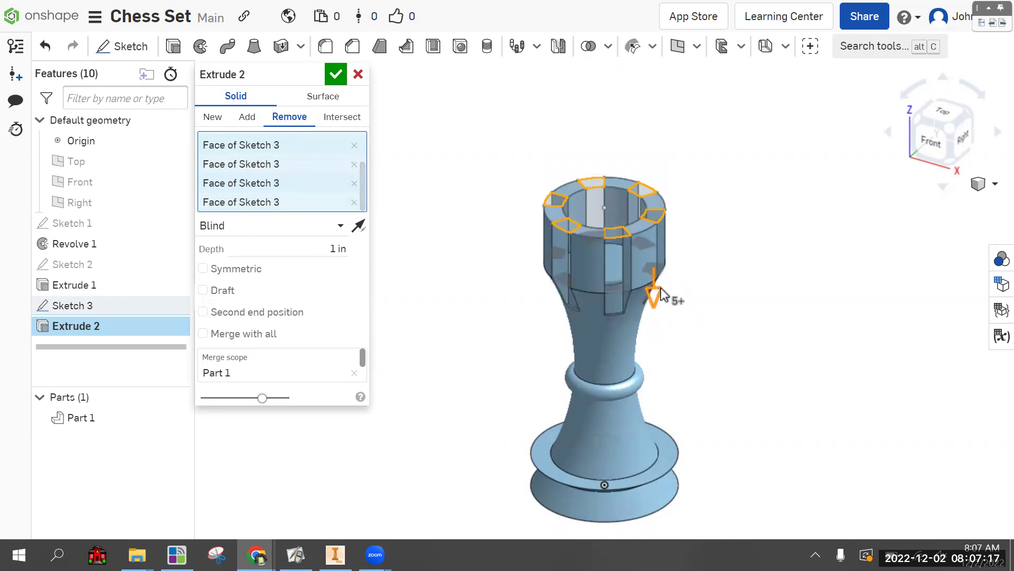
pyautogui.moveTo(662, 294); pyautogui.dragTo(663, 267)
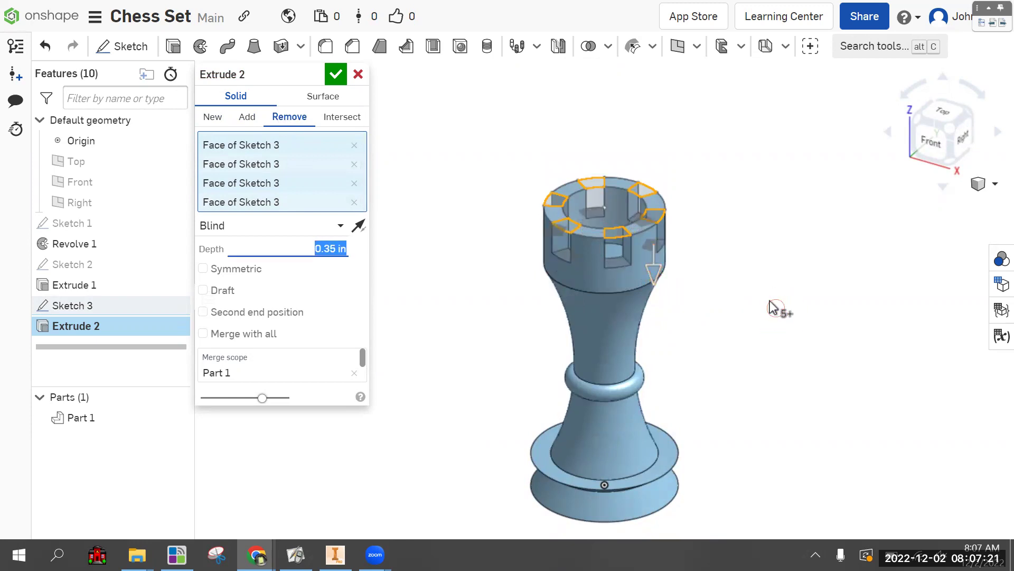
pyautogui.moveTo(770, 302)
pyautogui.mouseDown(button='right')
pyautogui.moveTo(753, 286)
pyautogui.moveTo(715, 294)
pyautogui.moveTo(776, 297)
pyautogui.mouseUp(button='right')
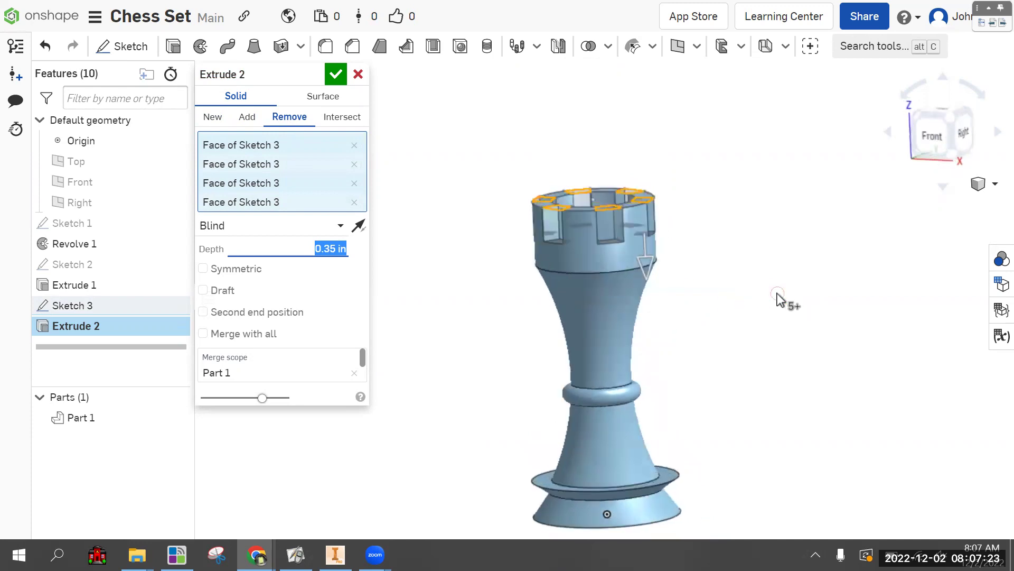
pyautogui.click(336, 75)
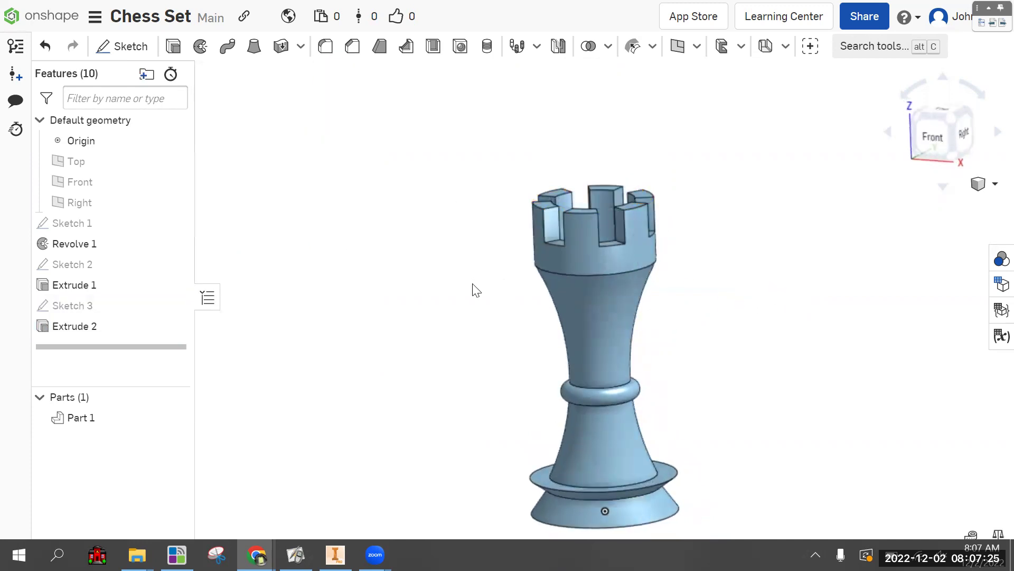
pyautogui.scroll(-2, 502, 262)
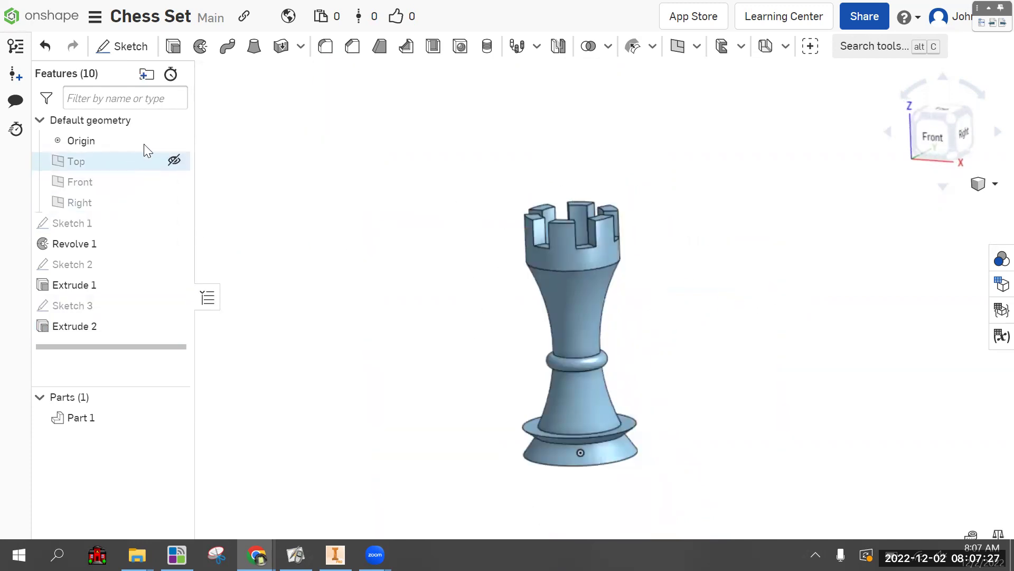
pyautogui.moveTo(380, 270); pyautogui.dragTo(416, 393, button='right')
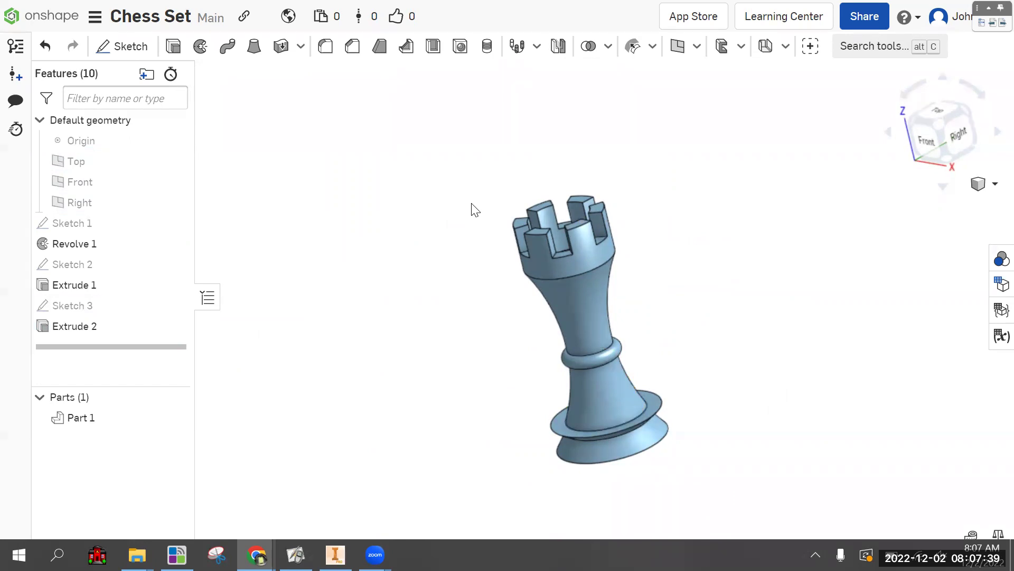
# Step: Bring up Inventor's board final.iam and orbit to a low side view of the chess set
pyautogui.moveTo(336, 555)
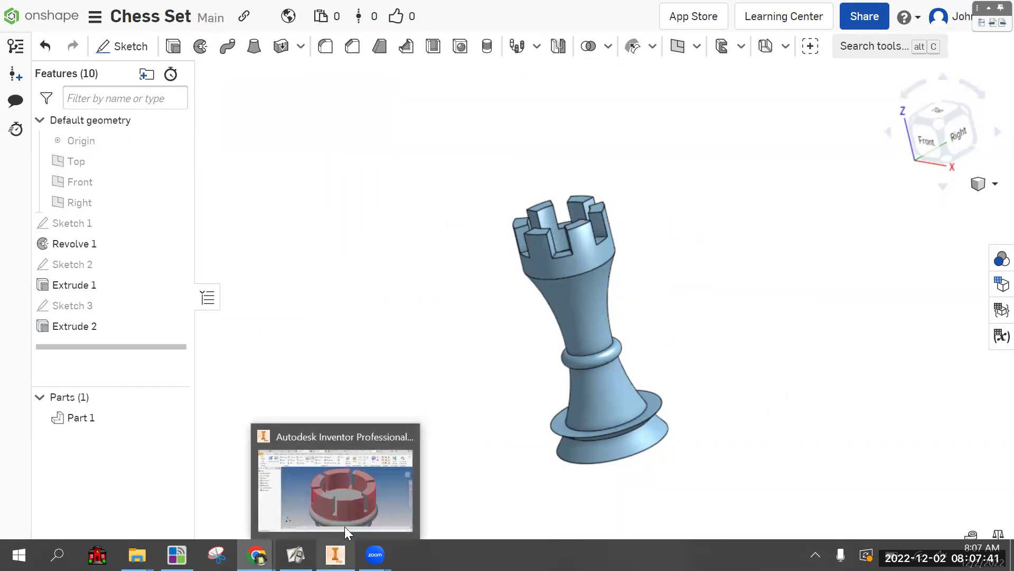
pyautogui.click(355, 497)
pyautogui.click(219, 511)
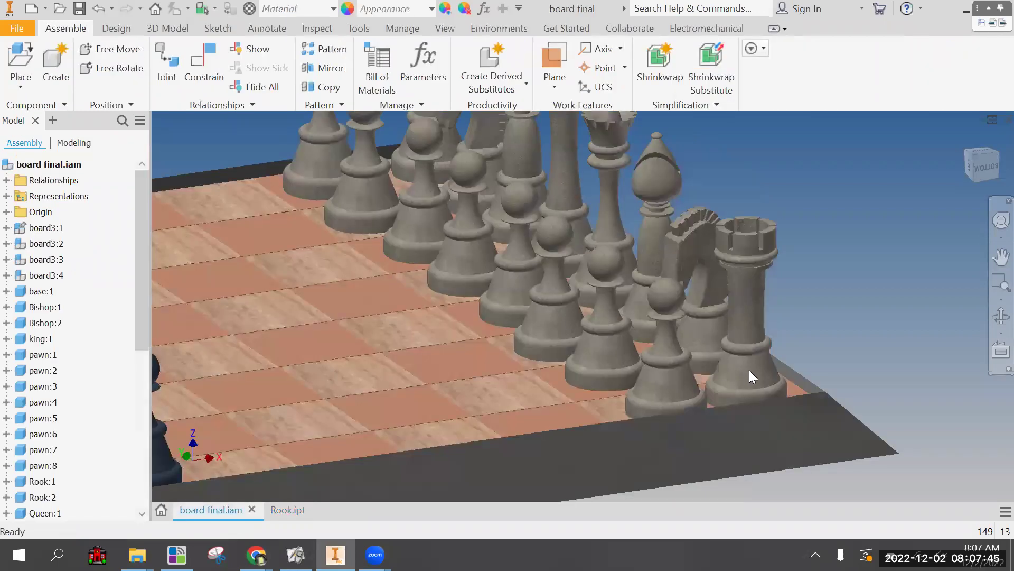
pyautogui.scroll(3, 749, 370)
pyautogui.scroll(-10, 757, 372)
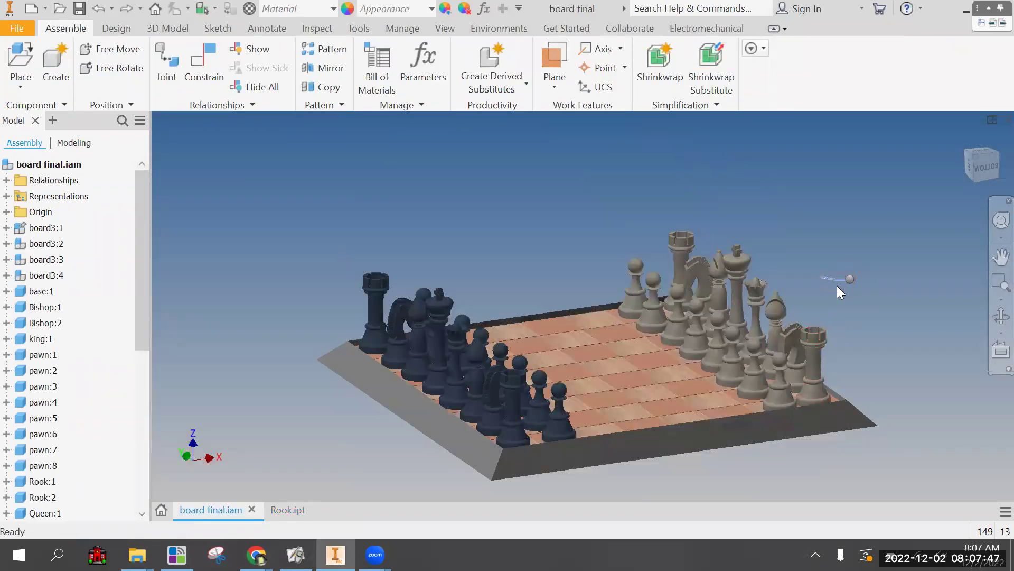
pyautogui.rightClick(840, 285)
pyautogui.click(528, 478)
pyautogui.click(494, 237)
pyautogui.keyDown('shift'); pyautogui.moveTo(524, 222); pyautogui.dragTo(516, 217, button='middle'); pyautogui.keyUp('shift')
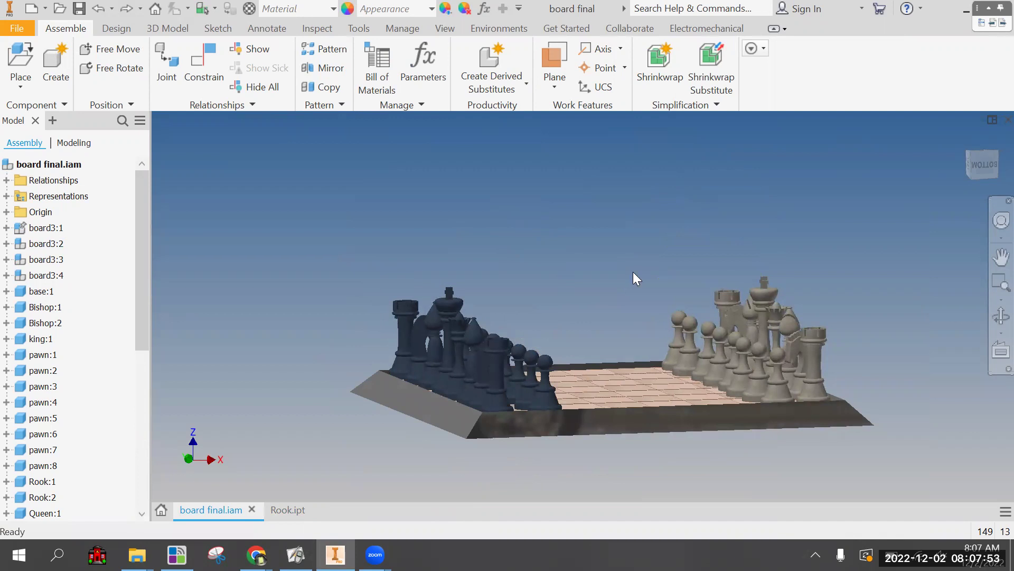